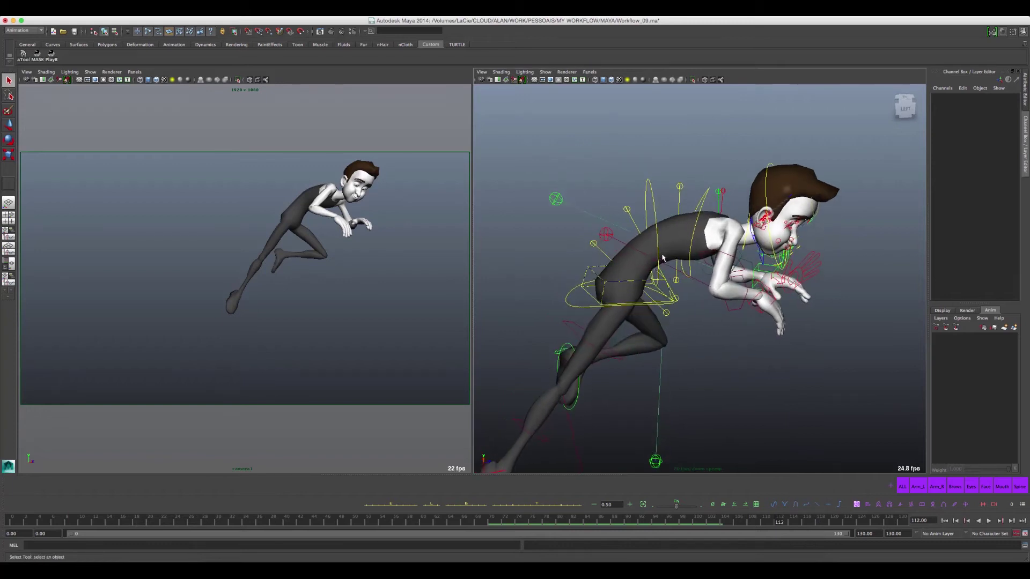
Step: Select the three spine FK controls and open their curves in the Graph Editor beside the viewport
{"action": "left_click", "coordinate": [1019, 486]}
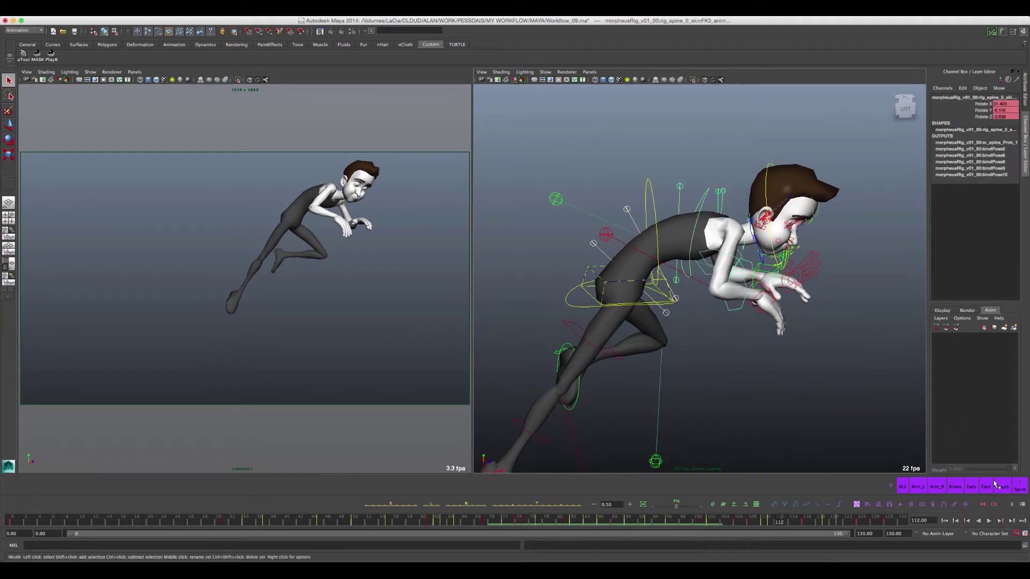
{"action": "middle_click_drag", "start_coordinate": [652, 227], "coordinate": [646, 220], "text": "alt"}
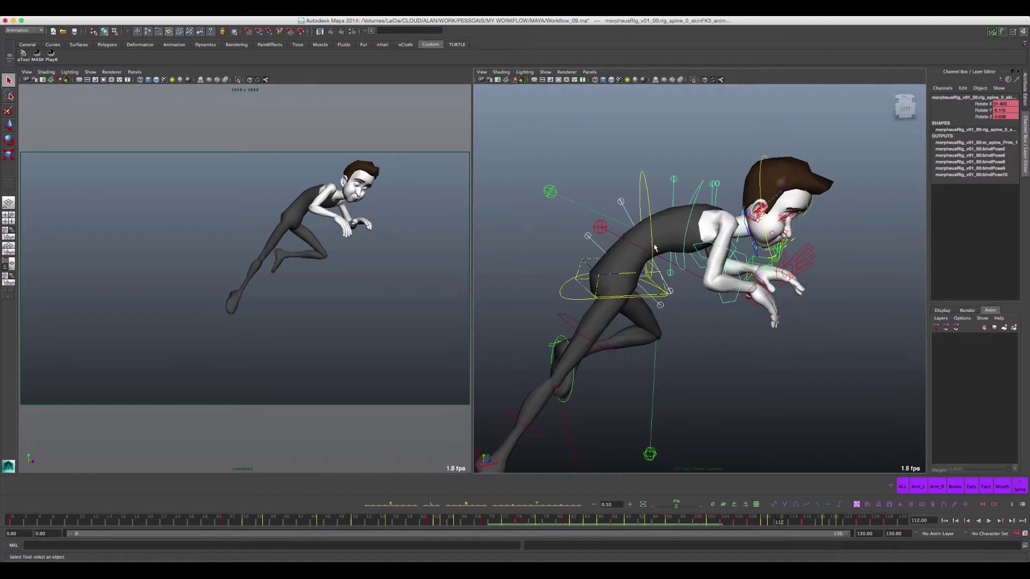
{"action": "key", "text": "shift+g"}
{"action": "mouse_move", "coordinate": [510, 175]}
{"action": "left_mouse_down"}
{"action": "mouse_move", "coordinate": [803, 103]}
{"action": "mouse_move", "coordinate": [673, 103]}
{"action": "left_mouse_up"}
{"action": "left_click_drag", "start_coordinate": [339, 256], "coordinate": [726, 256]}
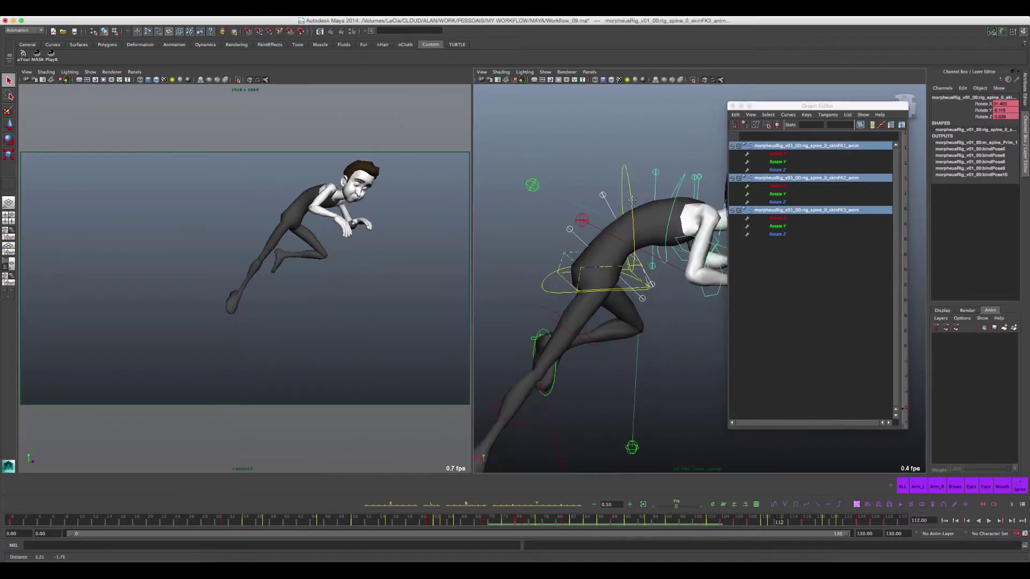
Step: Widen the Graph Editor and isolate the spine controls' Rotate X curves, framed to fit
{"action": "middle_click_drag", "start_coordinate": [631, 200], "coordinate": [594, 219], "text": "alt"}
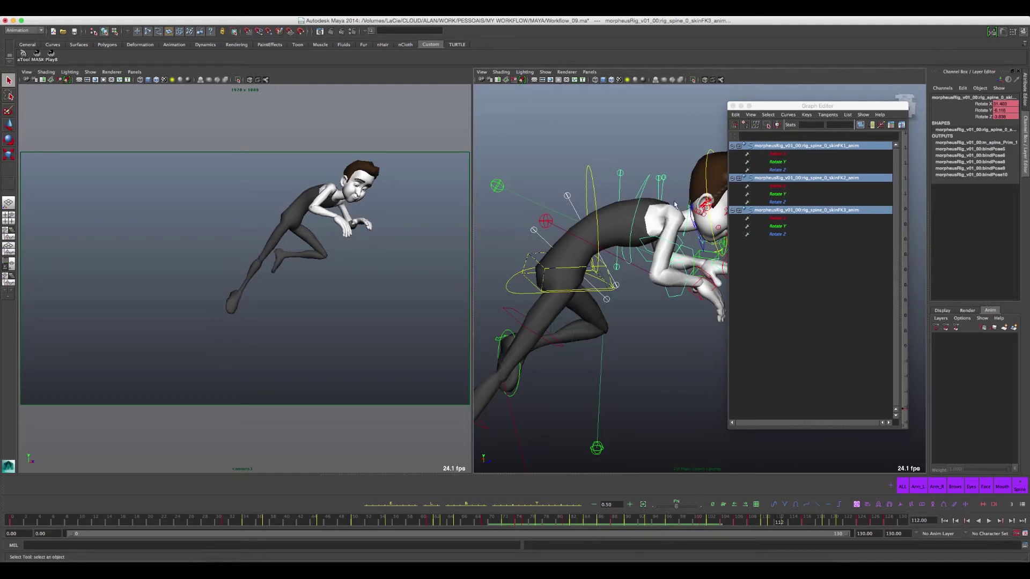
{"action": "mouse_move", "coordinate": [770, 101]}
{"action": "left_mouse_down"}
{"action": "mouse_move", "coordinate": [808, 150]}
{"action": "mouse_move", "coordinate": [155, 109]}
{"action": "left_mouse_up"}
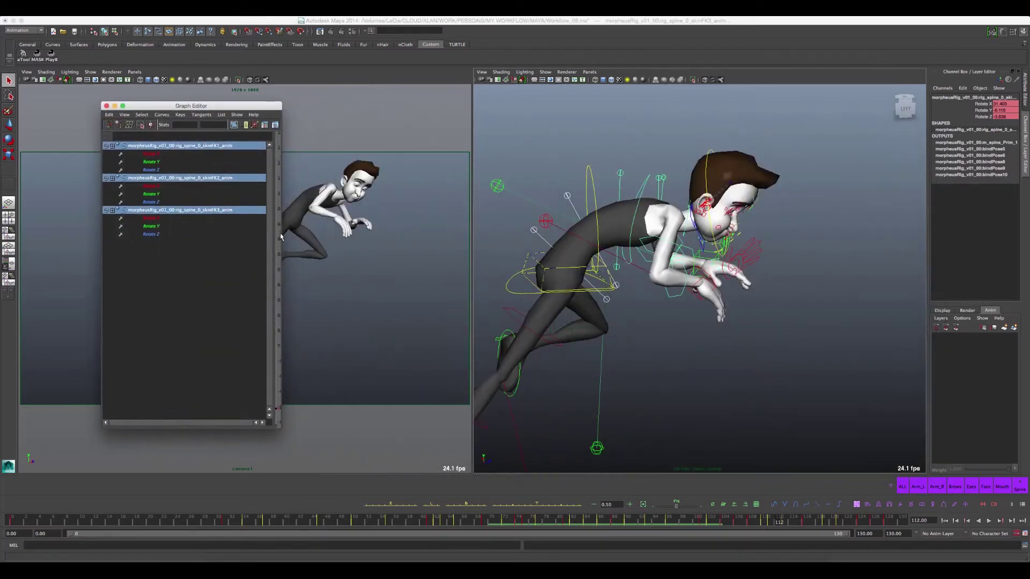
{"action": "left_click_drag", "start_coordinate": [282, 235], "coordinate": [747, 258]}
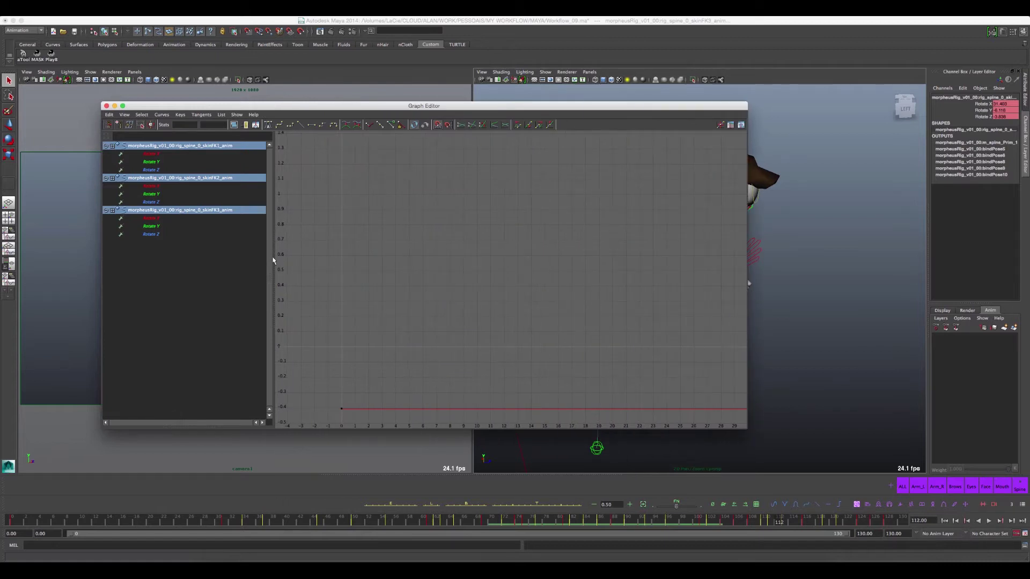
{"action": "left_click_drag", "start_coordinate": [273, 264], "coordinate": [219, 263]}
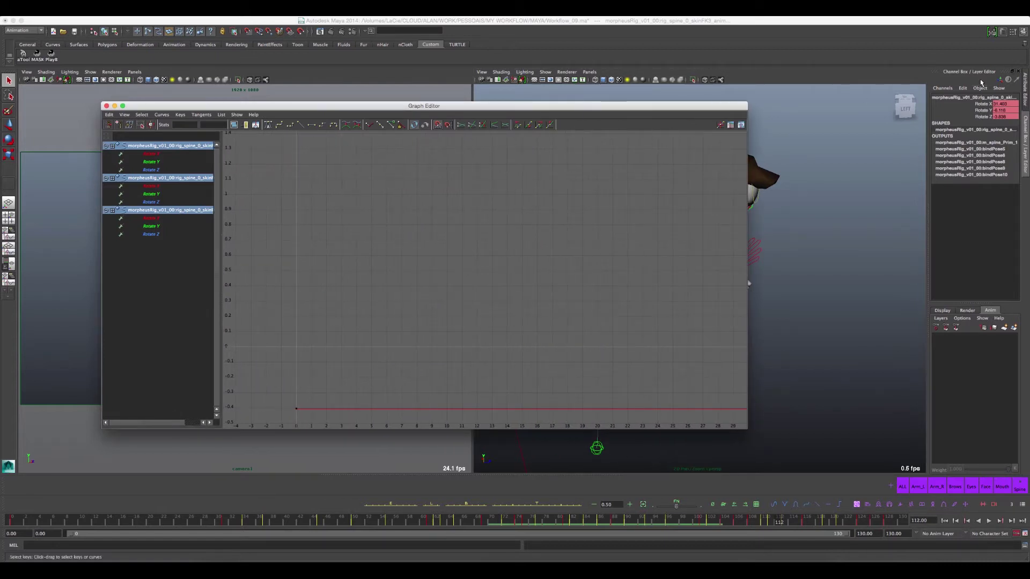
{"action": "left_click", "coordinate": [982, 103]}
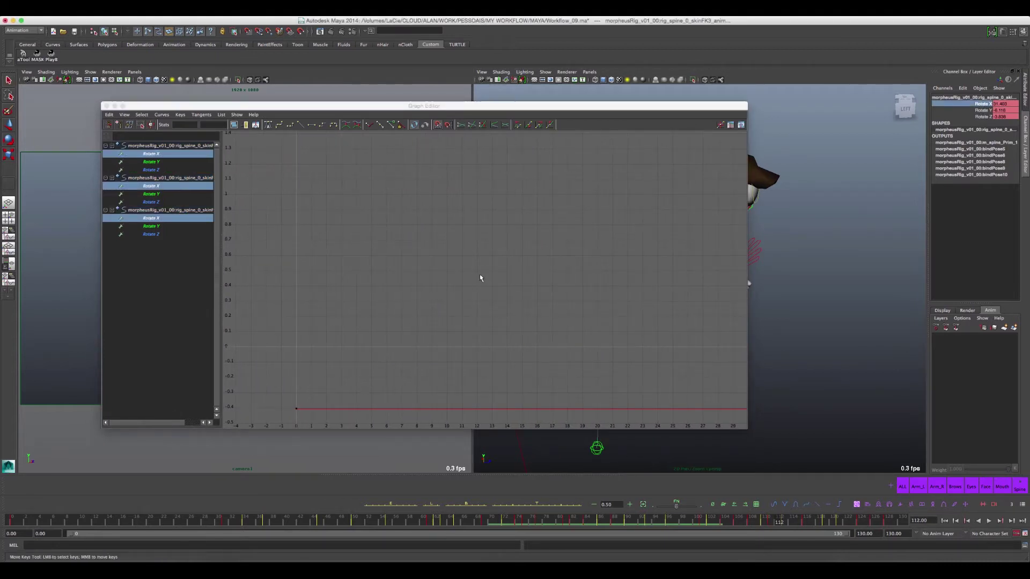
{"action": "key", "text": "f"}
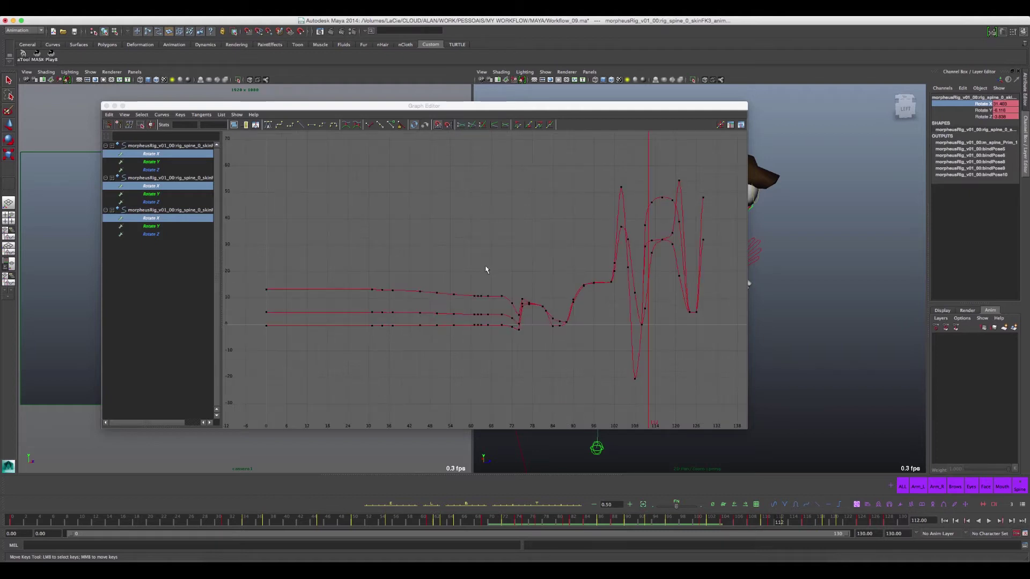
Step: Zoom the graph onto the Rotate X curves and step from the animation start to frame 24
{"action": "middle_click_drag", "start_coordinate": [527, 321], "coordinate": [450, 241], "text": "alt"}
{"action": "right_click_drag", "start_coordinate": [450, 241], "coordinate": [501, 243], "text": "alt+shift"}
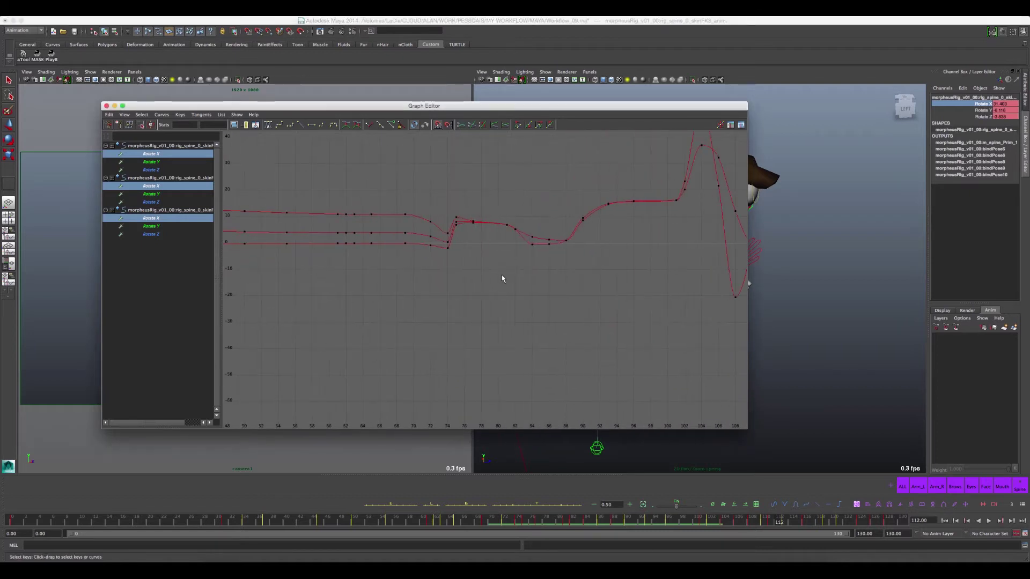
{"action": "middle_click_drag", "start_coordinate": [449, 240], "coordinate": [441, 224], "text": "alt"}
{"action": "mouse_move", "coordinate": [450, 272]}
{"action": "right_mouse_down", "text": "alt+shift"}
{"action": "mouse_move", "coordinate": [479, 243]}
{"action": "mouse_move", "coordinate": [475, 197]}
{"action": "right_mouse_up", "text": "alt+shift"}
{"action": "middle_click_drag", "start_coordinate": [475, 197], "coordinate": [498, 303], "text": "alt"}
{"action": "middle_click_drag", "start_coordinate": [524, 248], "coordinate": [588, 271], "text": "alt"}
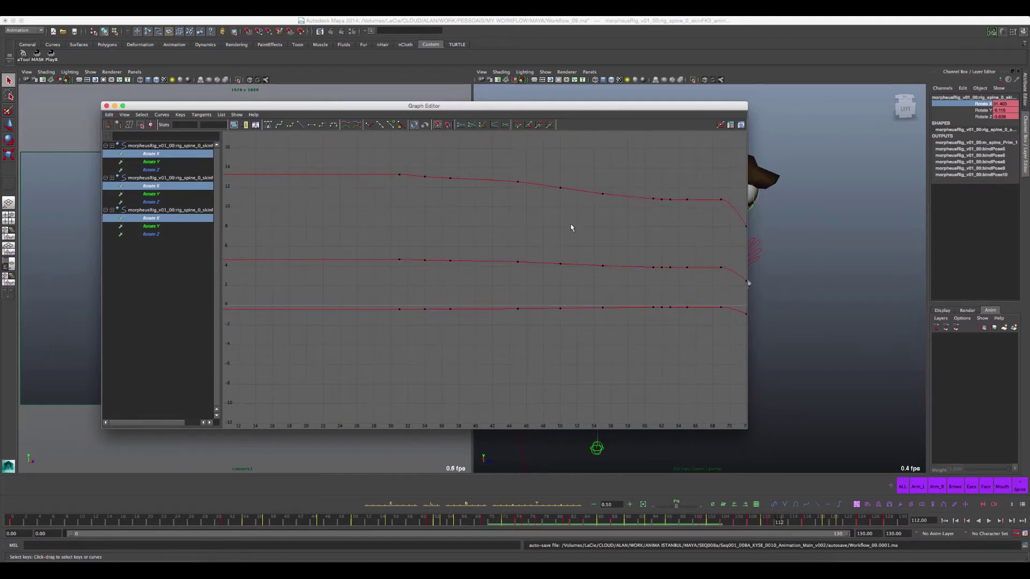
{"action": "middle_click_drag", "start_coordinate": [531, 209], "coordinate": [543, 236], "text": "alt"}
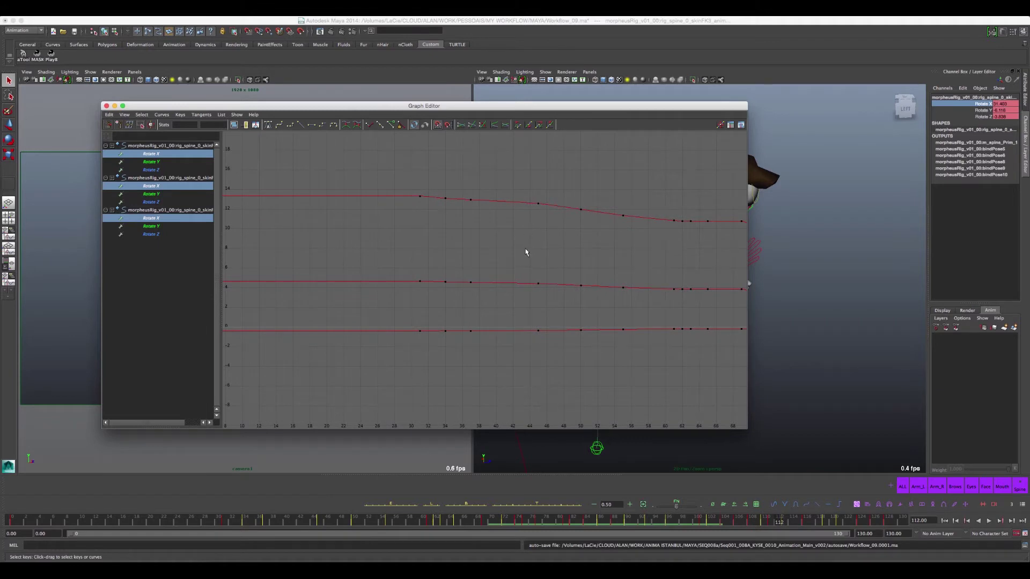
{"action": "key", "text": "alt+shift+v"}
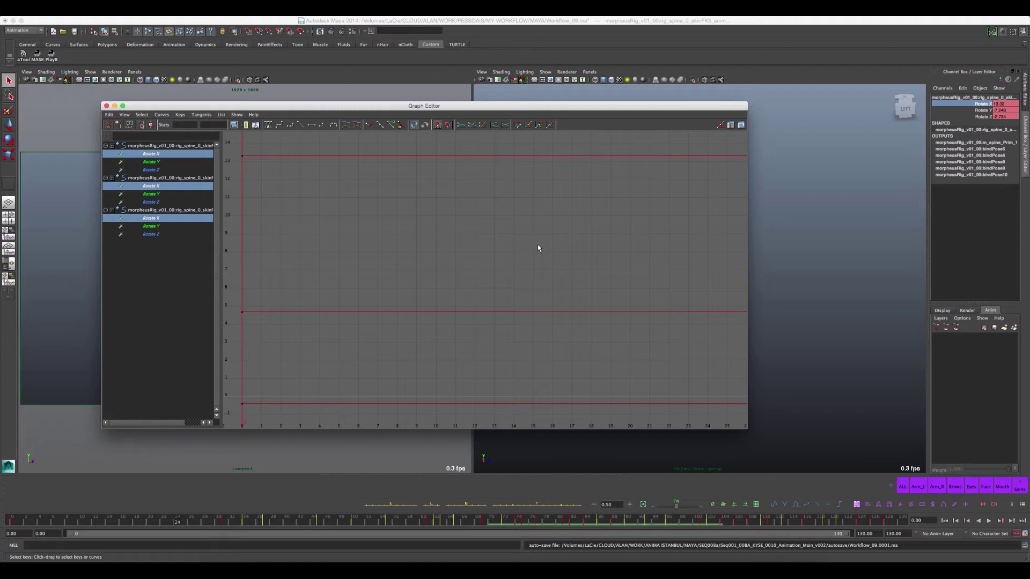
{"action": "key", "text": "period"}
Step: Select the top curve's frame-34 key and set the current time to frame 34
{"action": "left_click", "coordinate": [447, 160]}
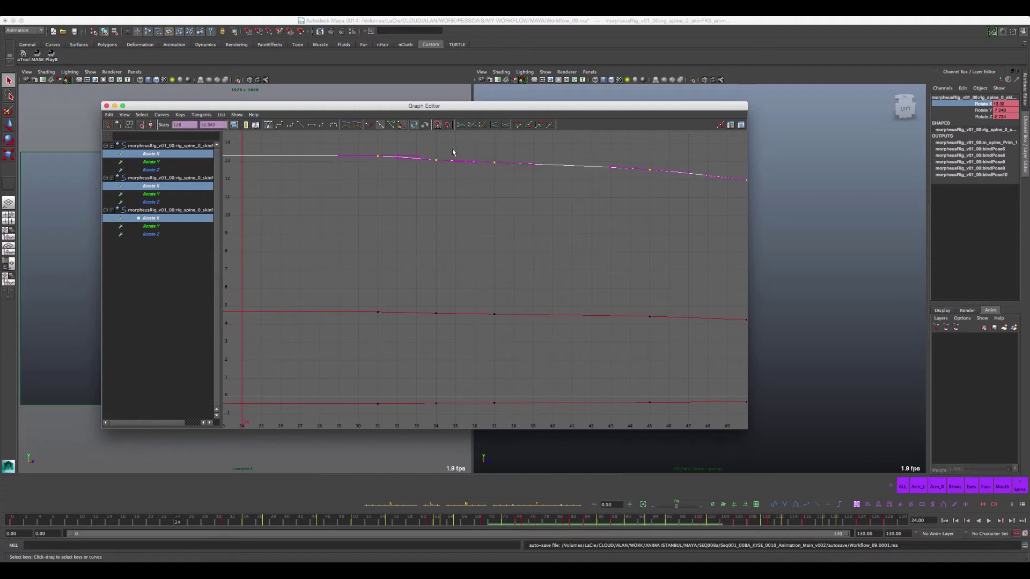
{"action": "left_click", "coordinate": [436, 160]}
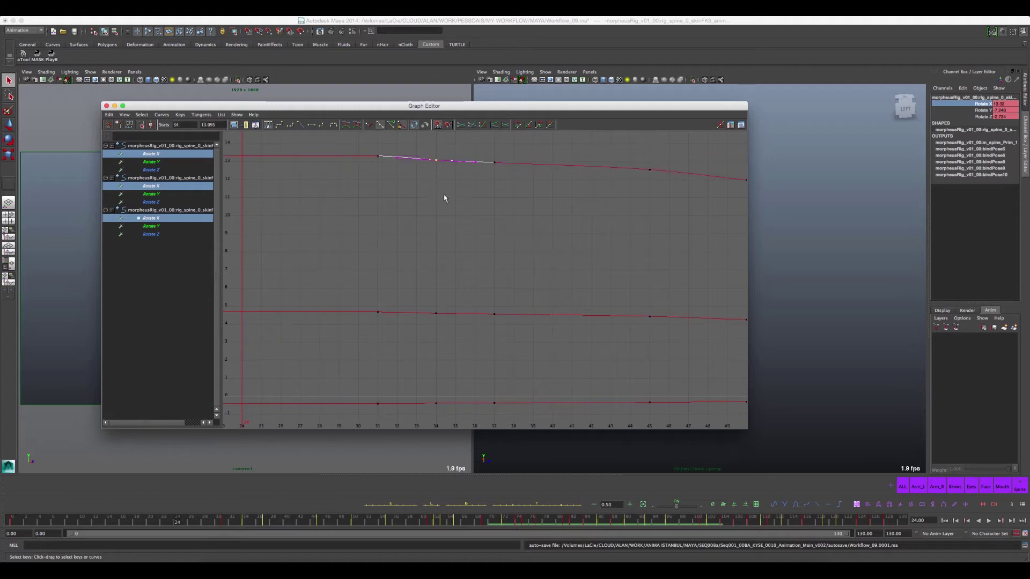
{"action": "key", "text": "ctrl+z"}
{"action": "left_click", "coordinate": [435, 160]}
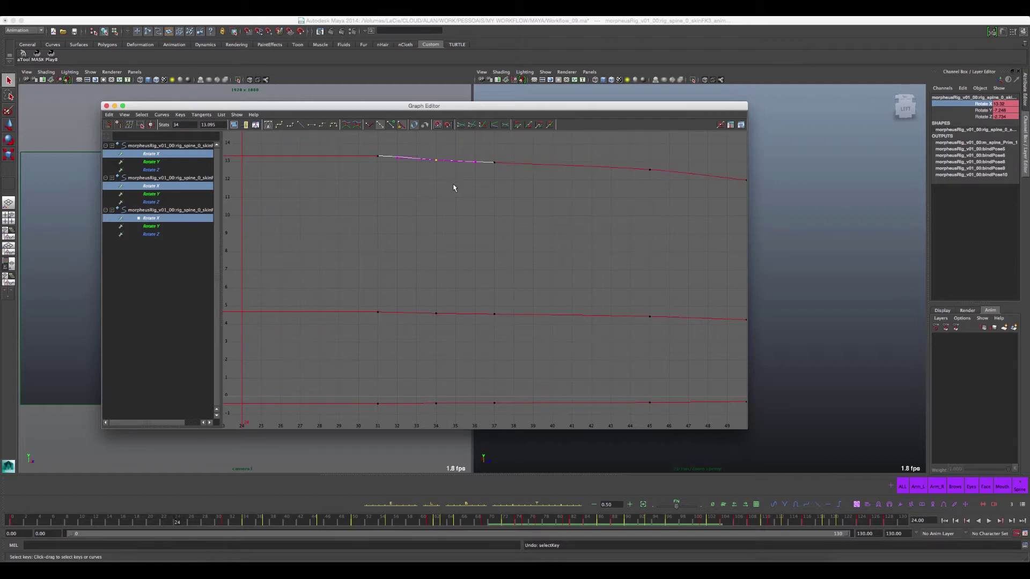
{"action": "left_click", "coordinate": [442, 122]}
{"action": "mouse_move", "coordinate": [413, 108]}
{"action": "left_mouse_down"}
{"action": "mouse_move", "coordinate": [588, 115]}
{"action": "mouse_move", "coordinate": [683, 141]}
{"action": "left_mouse_up"}
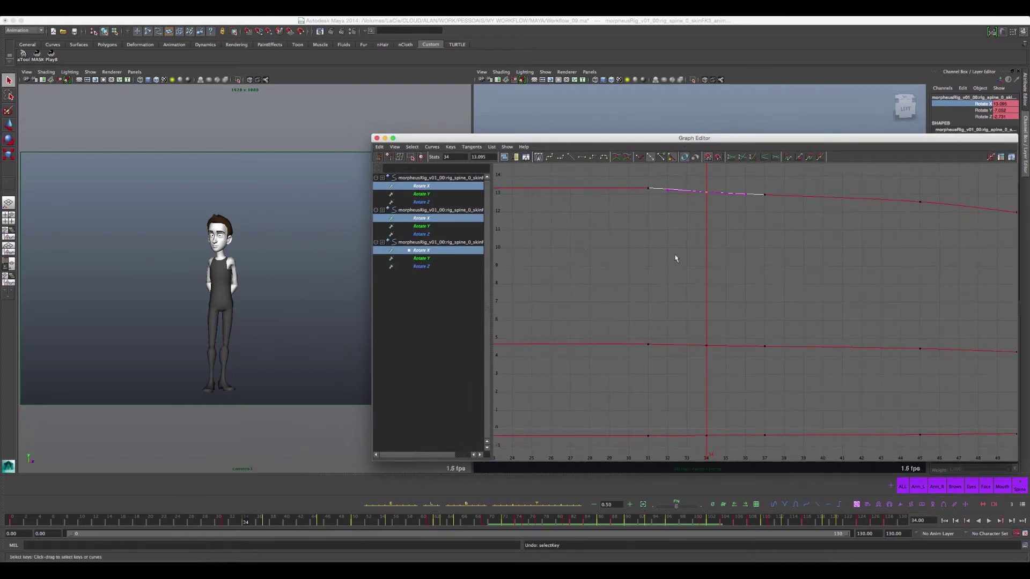
Step: Play back the animation and change the tangent type of all Rotate X keys
{"action": "key", "text": "alt+v"}
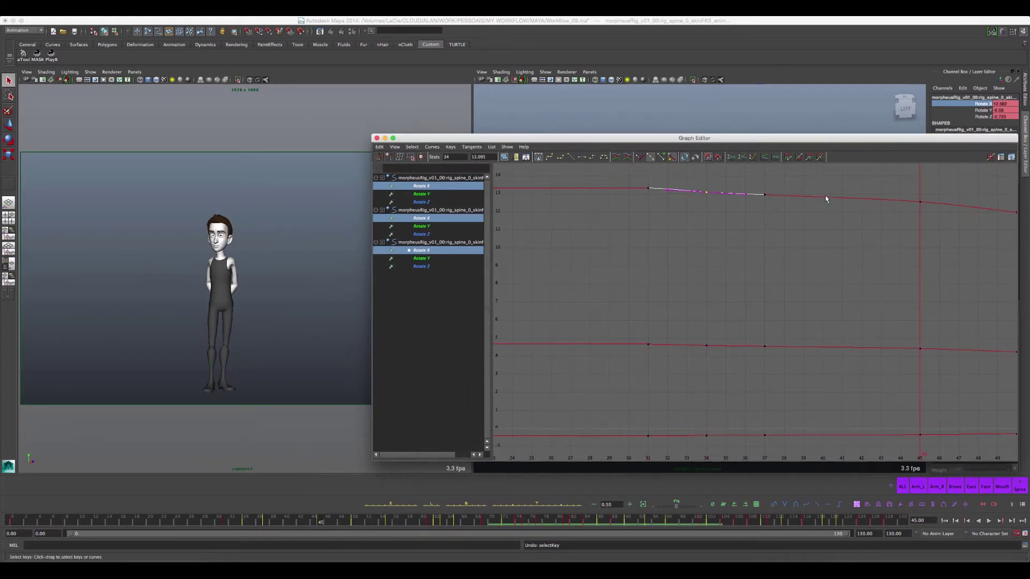
{"action": "left_click_drag", "start_coordinate": [834, 412], "coordinate": [836, 447]}
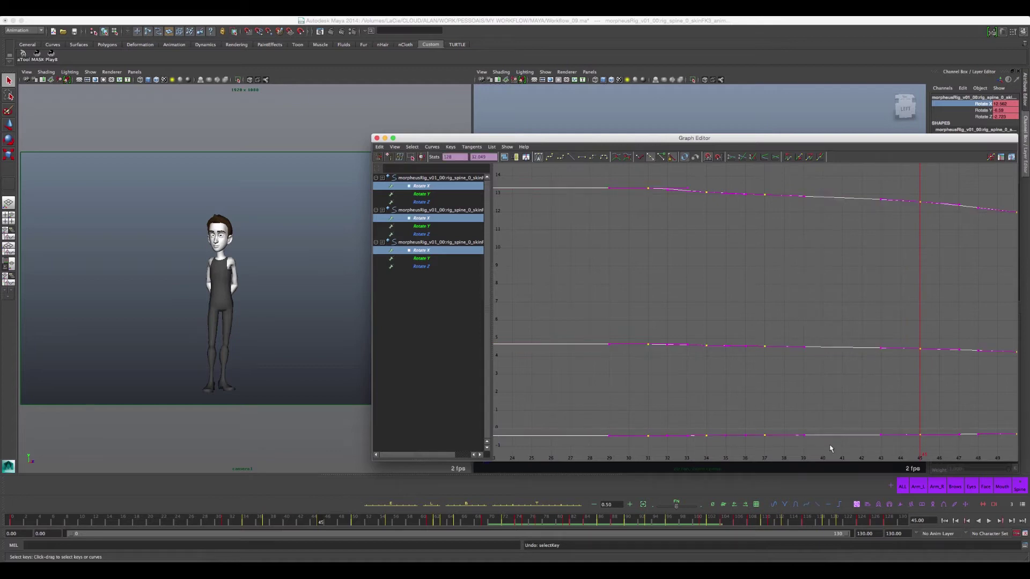
{"action": "left_click", "coordinate": [773, 506]}
{"action": "left_click", "coordinate": [816, 234]}
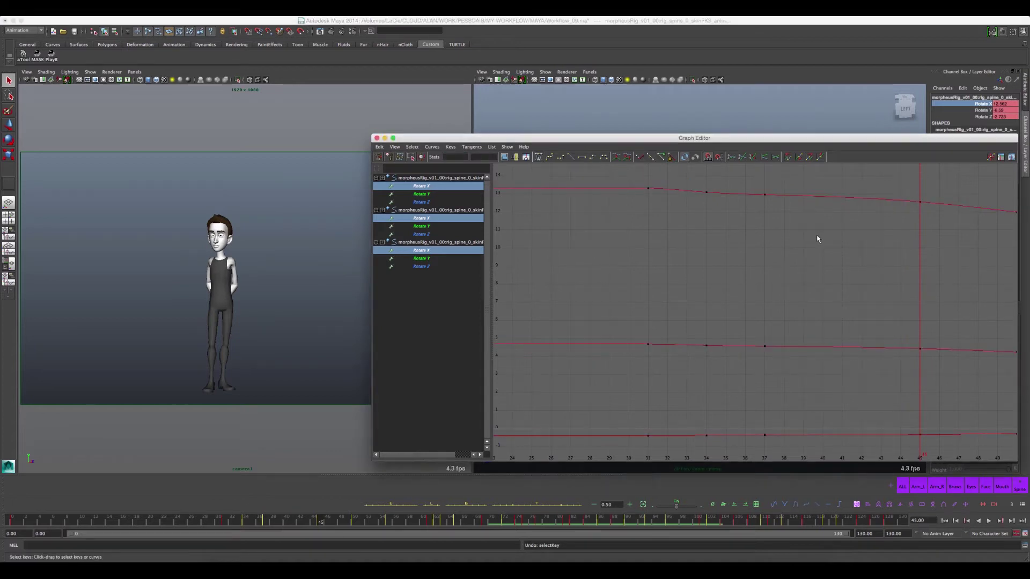
{"action": "middle_click_drag", "start_coordinate": [877, 284], "coordinate": [711, 278], "text": "alt"}
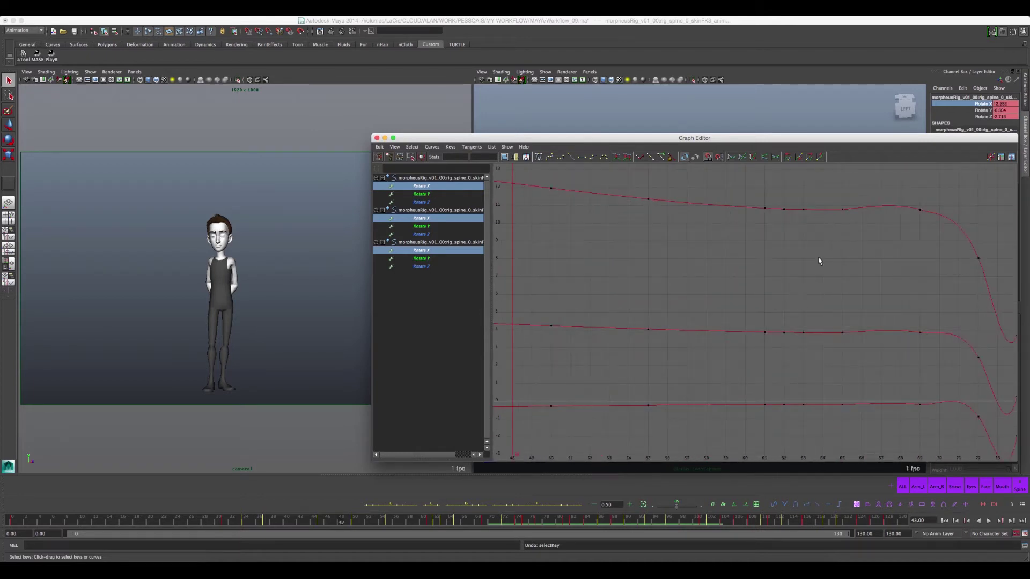
Step: Flatten the frame-69 key tangents and reshape the dip through the frame-72 tangents
{"action": "left_click_drag", "start_coordinate": [939, 230], "coordinate": [912, 201]}
{"action": "left_click_drag", "start_coordinate": [902, 204], "coordinate": [927, 197]}
{"action": "left_click", "coordinate": [841, 234]}
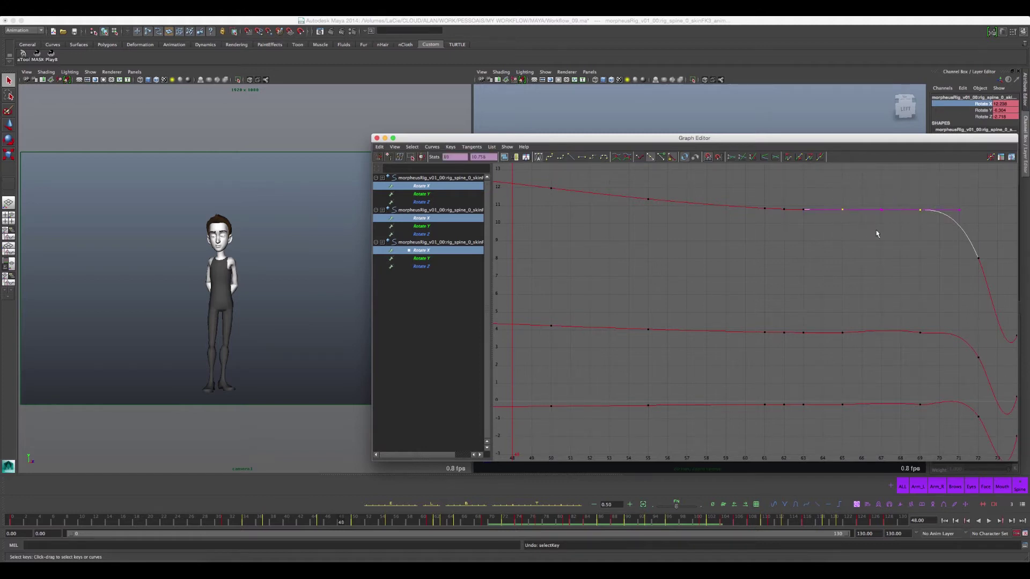
{"action": "left_click_drag", "start_coordinate": [823, 364], "coordinate": [839, 428]}
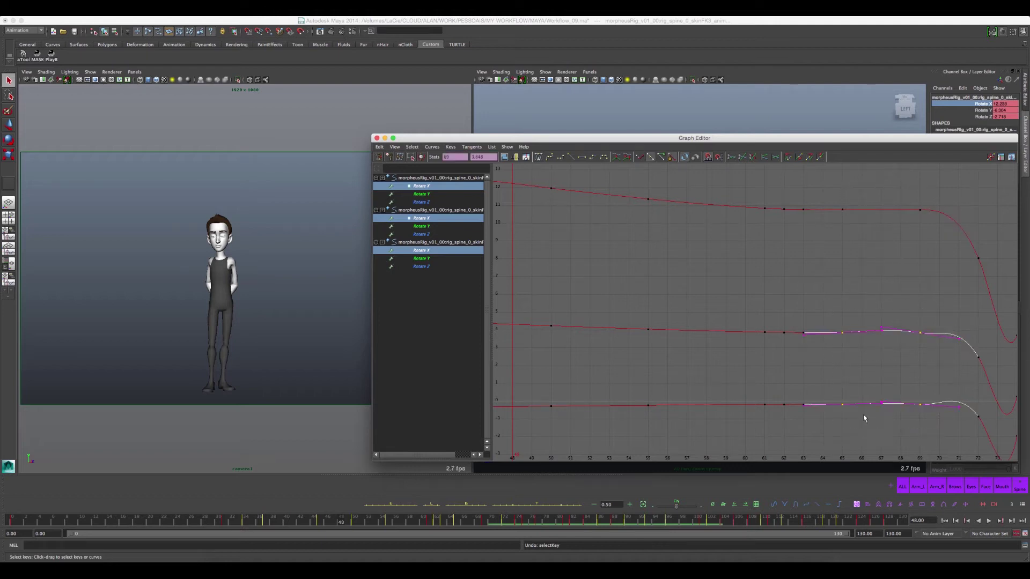
{"action": "left_click", "coordinate": [885, 378]}
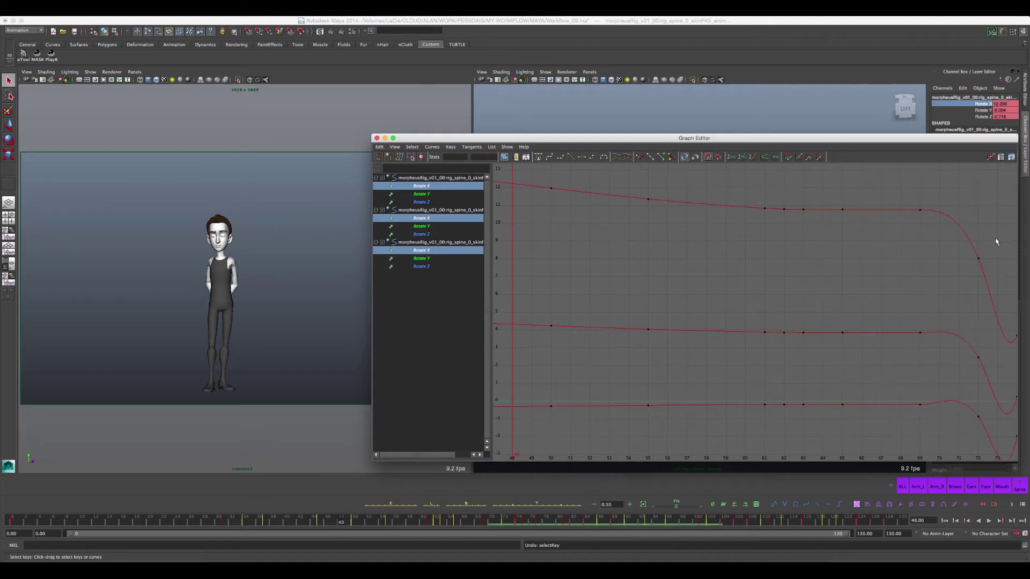
{"action": "left_click_drag", "start_coordinate": [966, 427], "coordinate": [976, 410]}
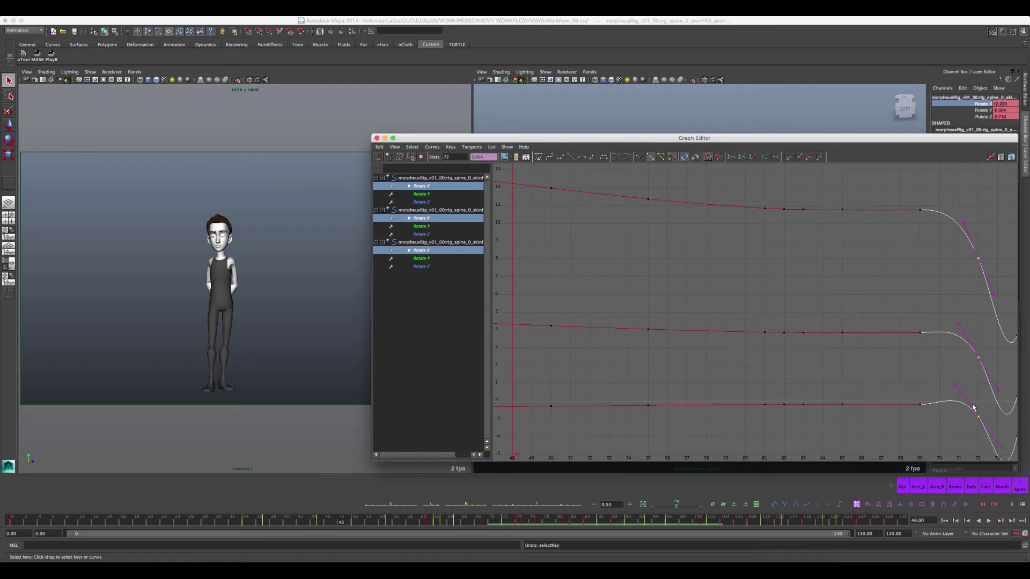
{"action": "middle_click_drag", "start_coordinate": [970, 400], "coordinate": [706, 305]}
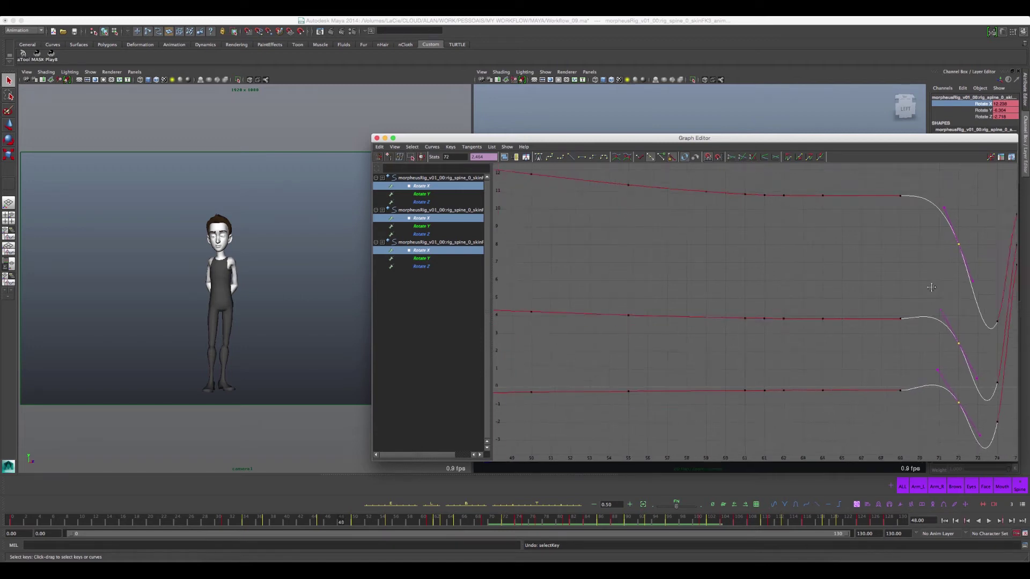
{"action": "left_click", "coordinate": [670, 399]}
Step: Scrub from frame 69 to 71 and flatten the frame-72 keys' tangents on all three curves
{"action": "left_click", "coordinate": [669, 406]}
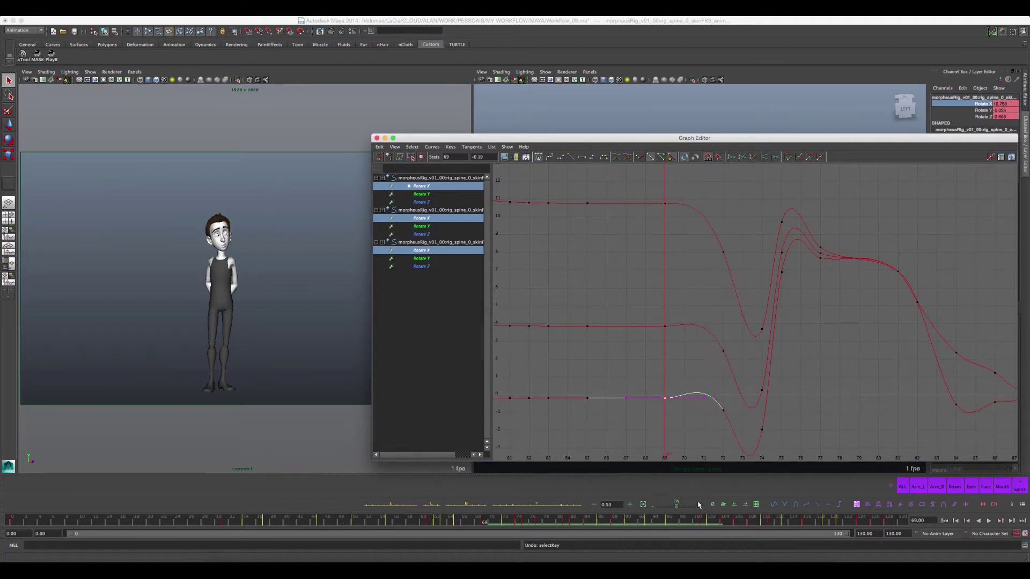
{"action": "mouse_move", "coordinate": [477, 527]}
{"action": "left_mouse_down"}
{"action": "mouse_move", "coordinate": [499, 523]}
{"action": "mouse_move", "coordinate": [486, 523]}
{"action": "left_mouse_up"}
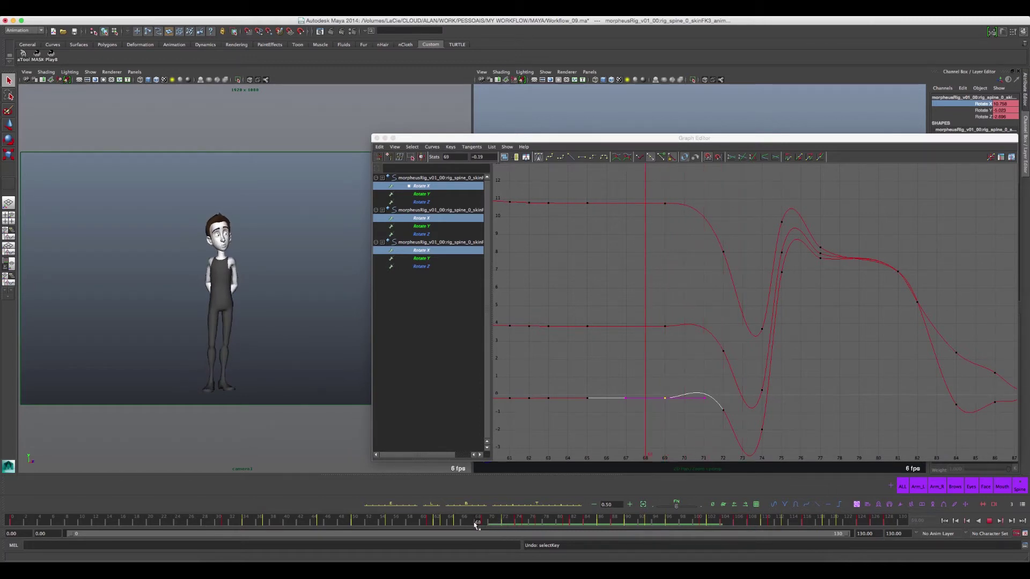
{"action": "left_click_drag", "start_coordinate": [731, 234], "coordinate": [715, 415]}
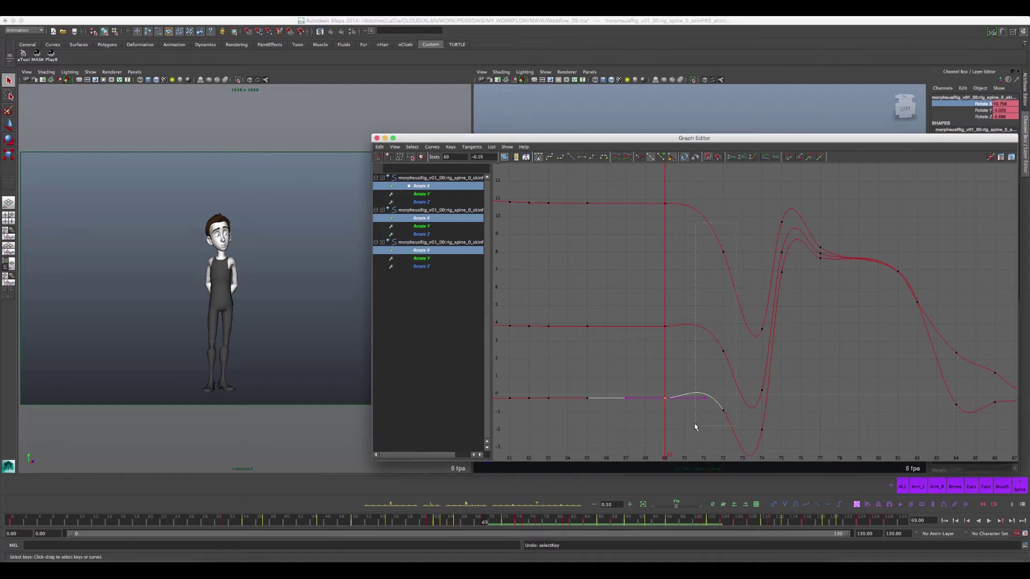
{"action": "middle_click_drag", "start_coordinate": [725, 409], "coordinate": [728, 403]}
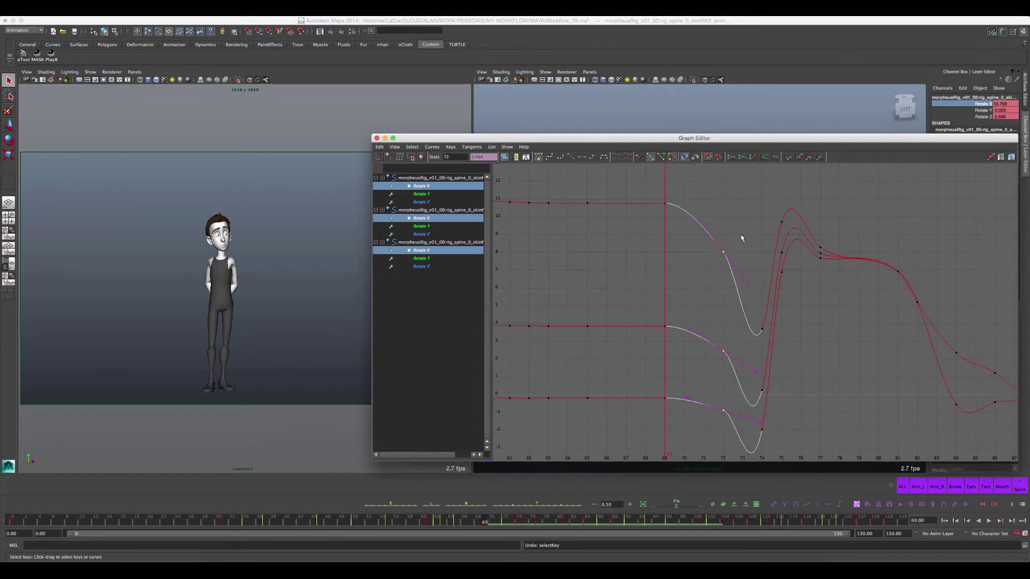
{"action": "left_click", "coordinate": [740, 324]}
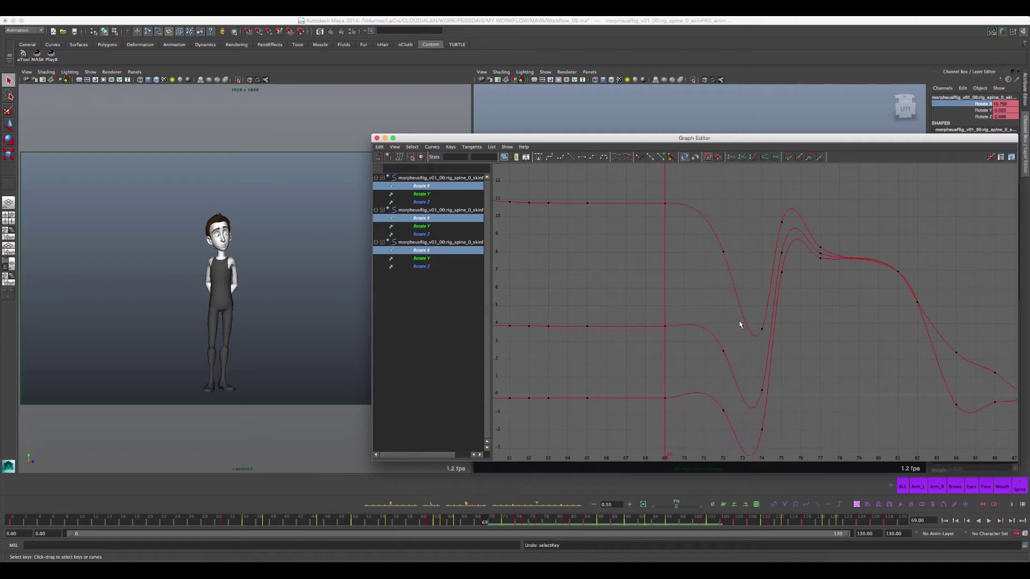
Step: Reshape the middle and bottom curves' frame-72 tangents, then play back to review
{"action": "left_click_drag", "start_coordinate": [720, 365], "coordinate": [716, 371]}
{"action": "key", "text": "w"}
{"action": "middle_click_drag", "start_coordinate": [726, 317], "coordinate": [697, 322]}
{"action": "left_click_drag", "start_coordinate": [729, 412], "coordinate": [724, 421]}
{"action": "mouse_move", "coordinate": [740, 397]}
{"action": "middle_mouse_down"}
{"action": "mouse_move", "coordinate": [761, 377]}
{"action": "mouse_move", "coordinate": [650, 340]}
{"action": "mouse_move", "coordinate": [657, 349]}
{"action": "mouse_move", "coordinate": [631, 324]}
{"action": "middle_mouse_up"}
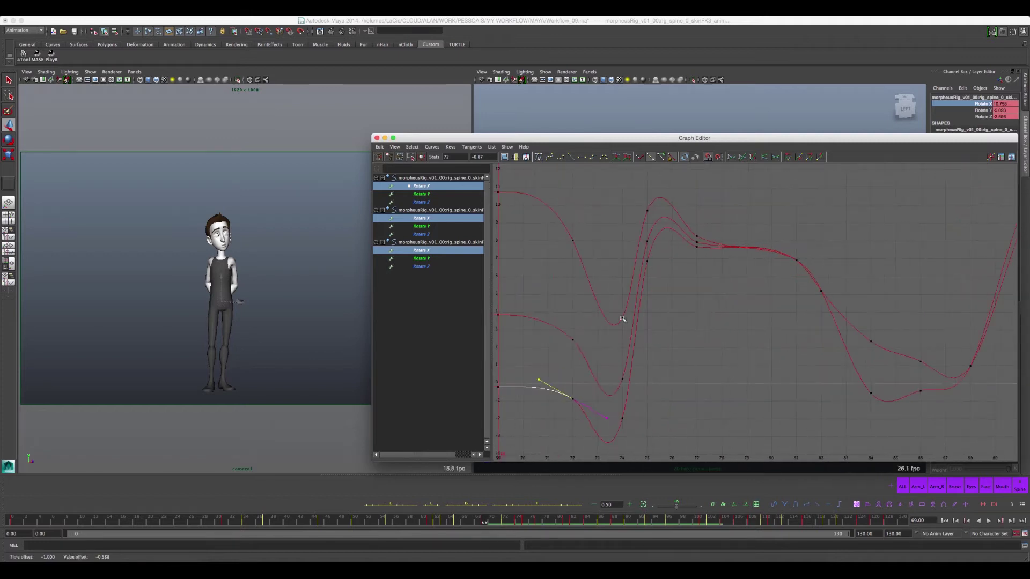
{"action": "middle_click_drag", "start_coordinate": [650, 222], "coordinate": [659, 289], "text": "alt"}
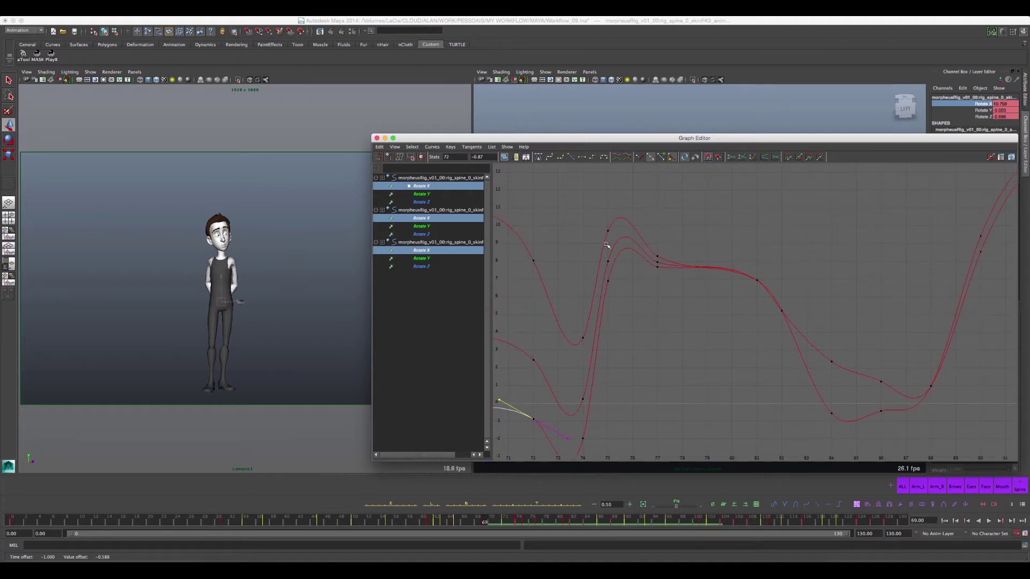
{"action": "left_click", "coordinate": [516, 519]}
{"action": "key", "text": "alt+v"}
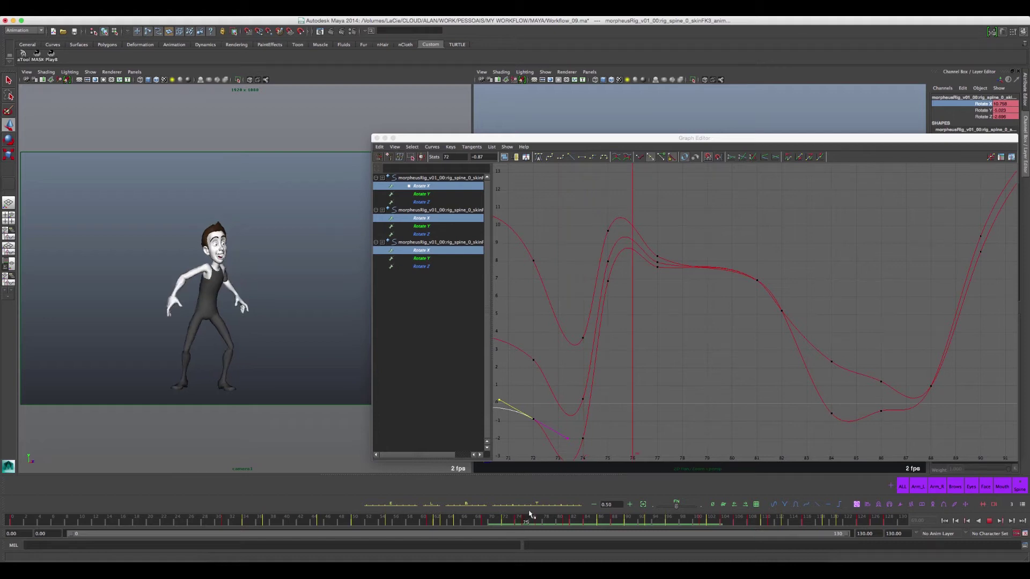
Step: Lower the lower and middle curves' frame-86 keys, checking the pose at frame 88
{"action": "mouse_move", "coordinate": [519, 517]}
{"action": "left_mouse_down"}
{"action": "mouse_move", "coordinate": [578, 506]}
{"action": "mouse_move", "coordinate": [550, 504]}
{"action": "mouse_move", "coordinate": [566, 507]}
{"action": "left_mouse_up"}
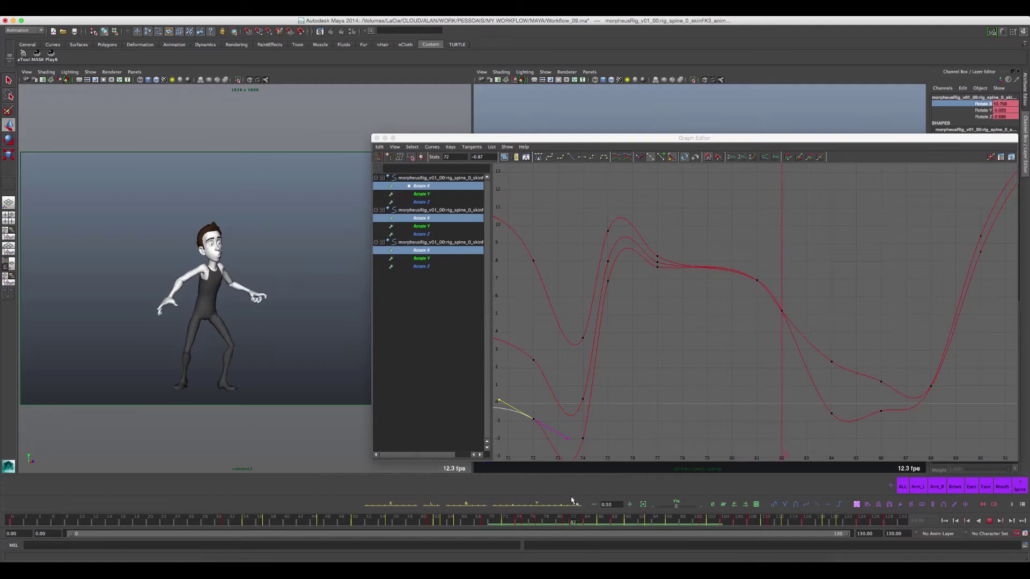
{"action": "middle_click_drag", "start_coordinate": [830, 278], "coordinate": [664, 261], "text": "alt"}
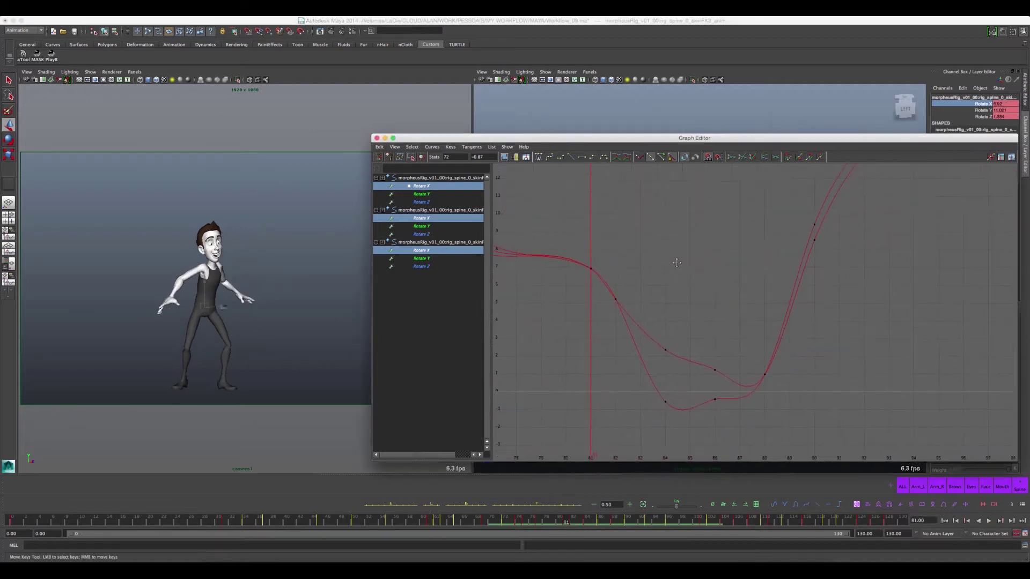
{"action": "left_click", "coordinate": [709, 396]}
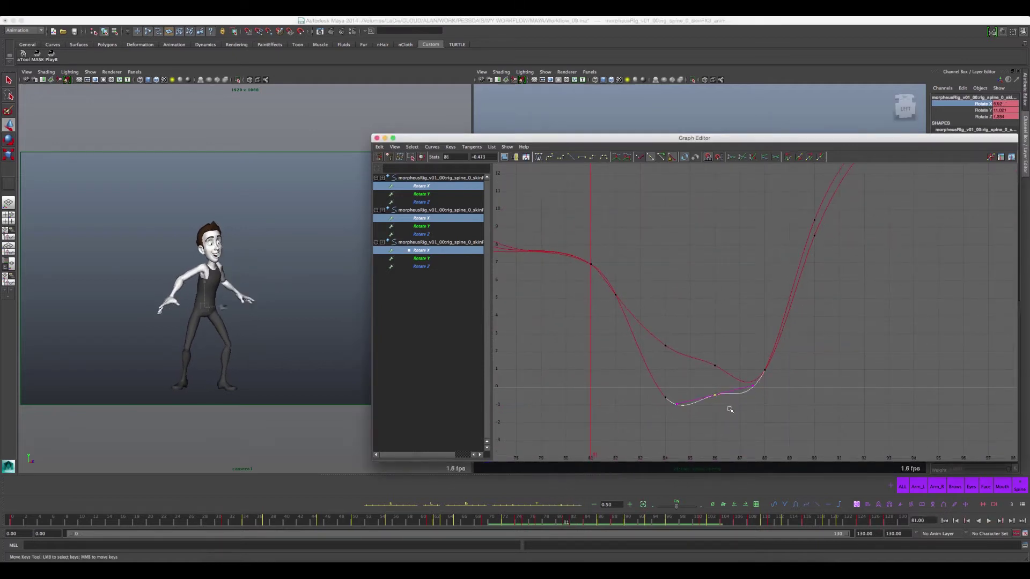
{"action": "mouse_move", "coordinate": [651, 357]}
{"action": "left_mouse_down"}
{"action": "mouse_move", "coordinate": [699, 386]}
{"action": "mouse_move", "coordinate": [727, 374]}
{"action": "left_mouse_up"}
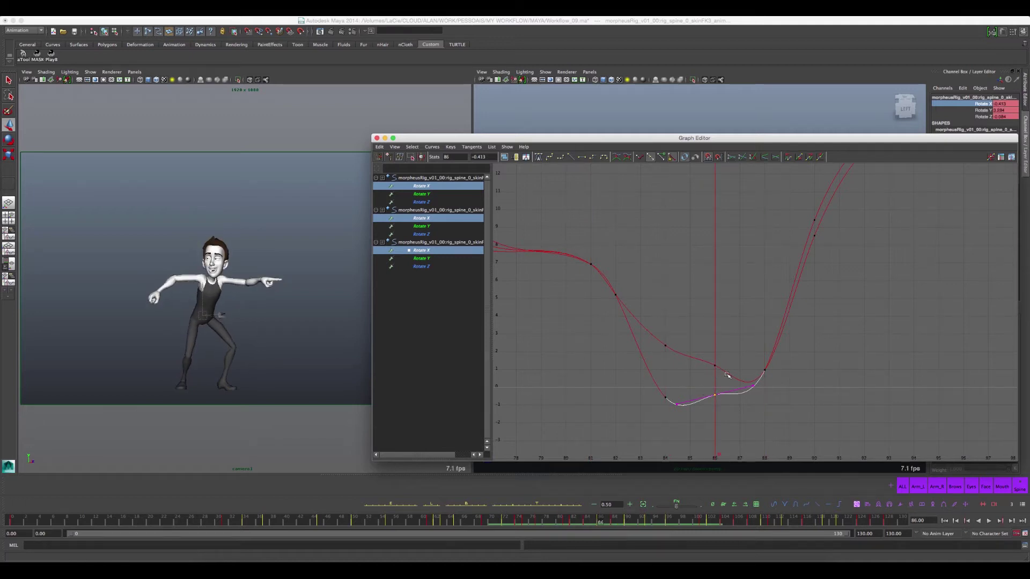
{"action": "middle_click_drag", "start_coordinate": [718, 395], "coordinate": [723, 423]}
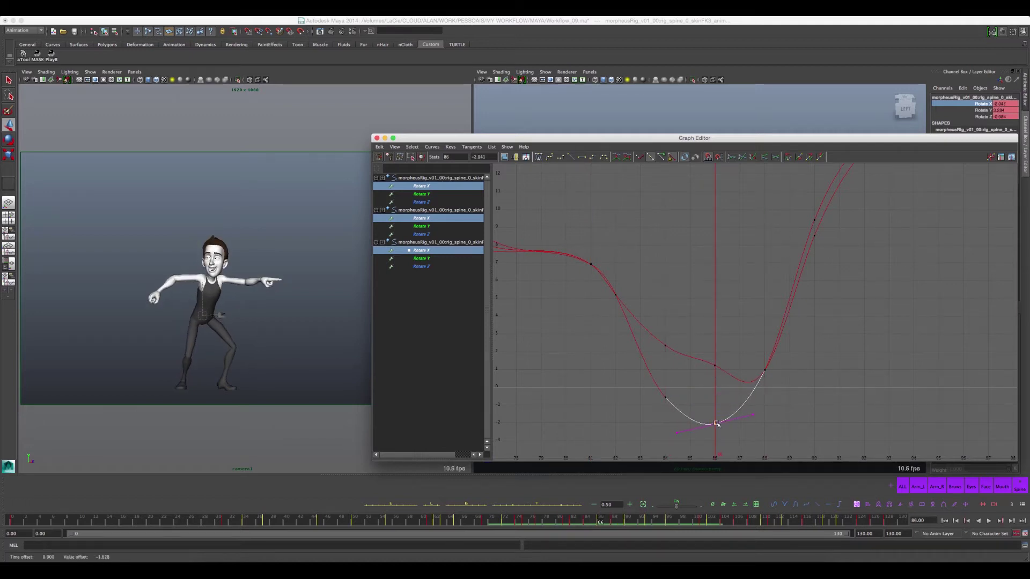
{"action": "left_click", "coordinate": [716, 364]}
{"action": "middle_click_drag", "start_coordinate": [717, 360], "coordinate": [718, 377]}
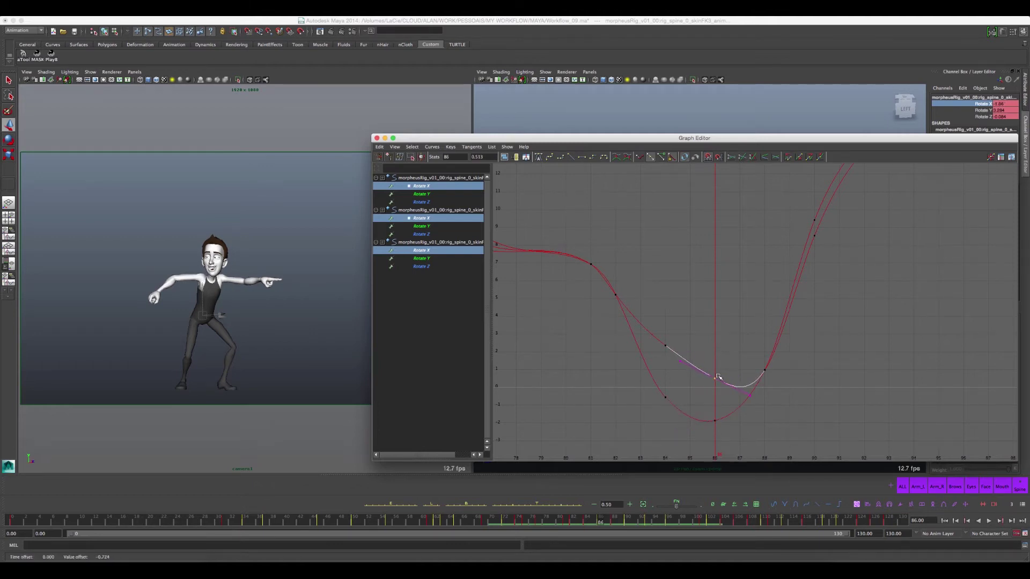
{"action": "key", "text": "alt+period"}
{"action": "key", "text": "alt+period"}
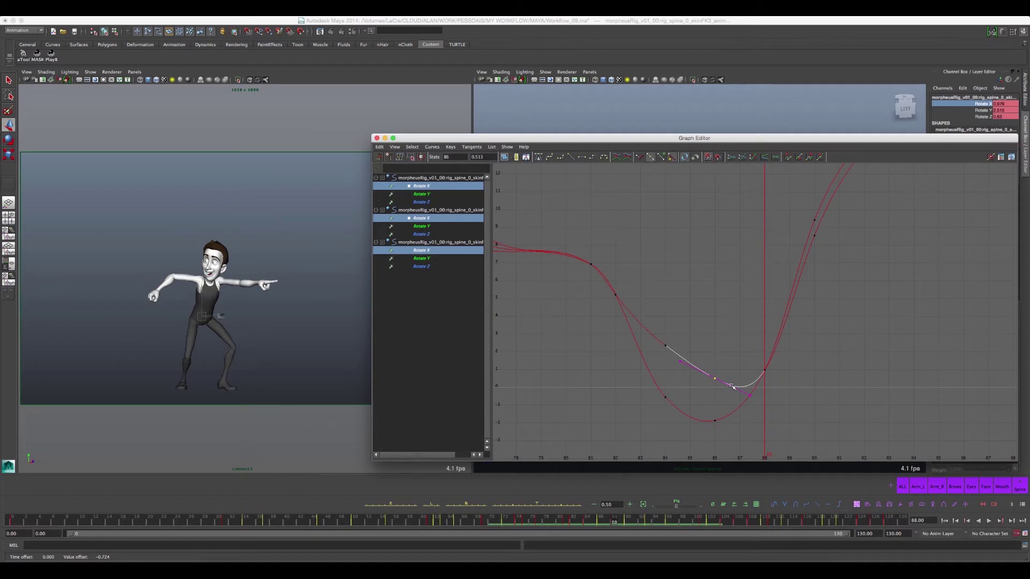
{"action": "key", "text": "alt+comma"}
{"action": "key", "text": "alt+comma"}
Step: Adjust the tangents of keys between frames 84 and 88 and nudge the middle frame-86 key down
{"action": "left_click_drag", "start_coordinate": [649, 311], "coordinate": [777, 422]}
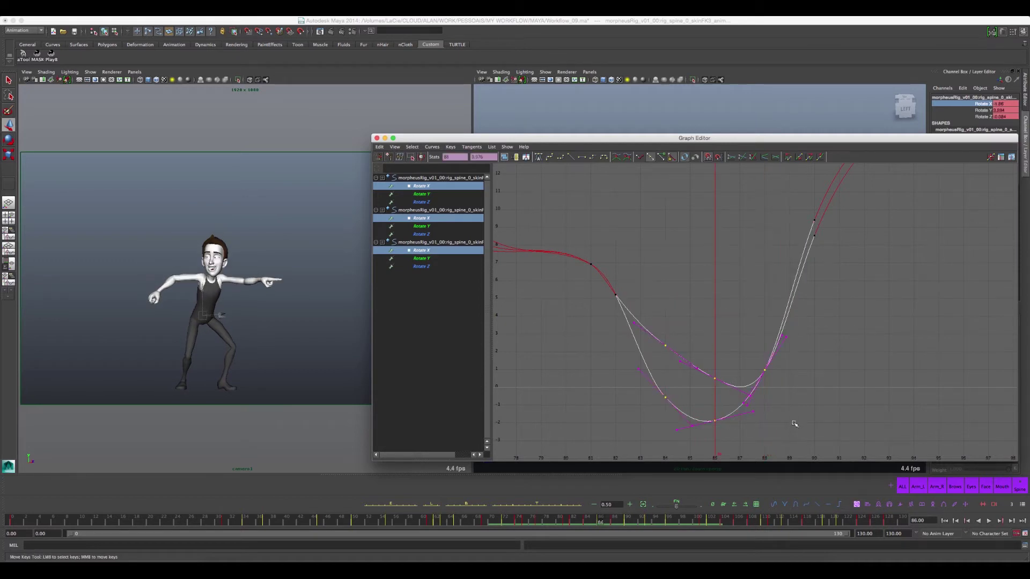
{"action": "middle_click_drag", "start_coordinate": [756, 407], "coordinate": [761, 403]}
{"action": "left_click", "coordinate": [733, 343]}
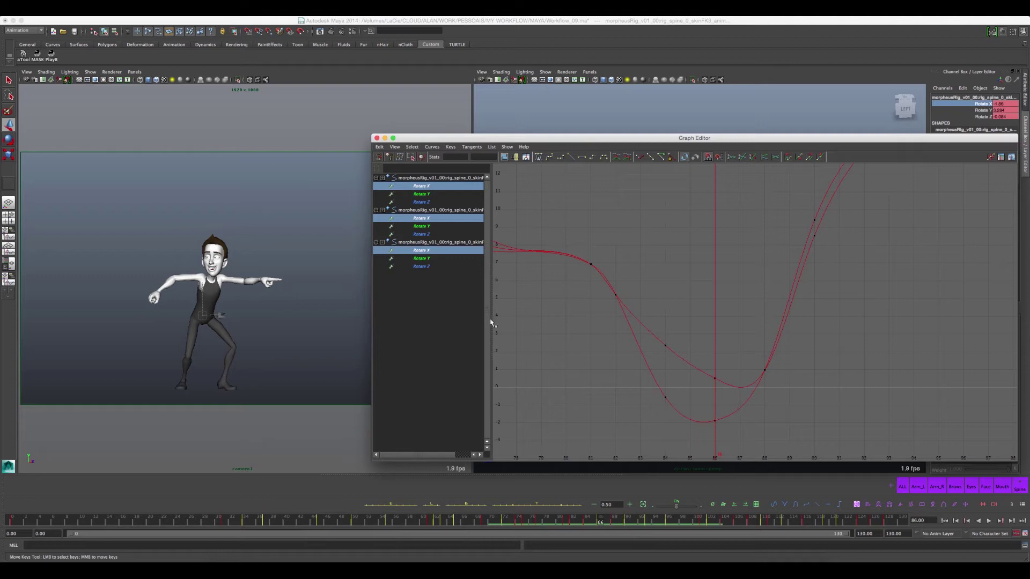
{"action": "left_click", "coordinate": [714, 378]}
{"action": "middle_click_drag", "start_coordinate": [713, 370], "coordinate": [723, 386]}
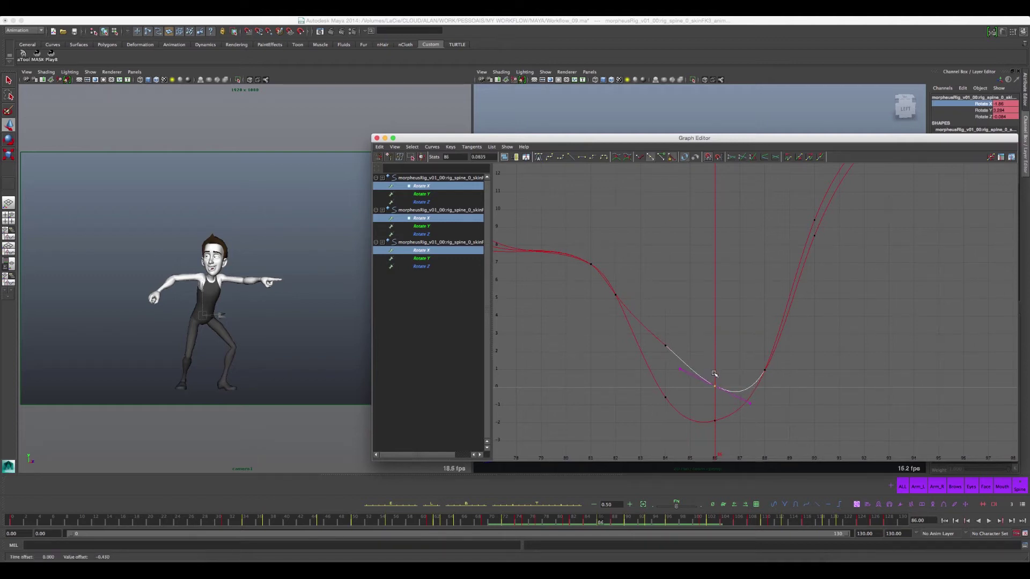
{"action": "key", "text": "period"}
{"action": "key", "text": "comma"}
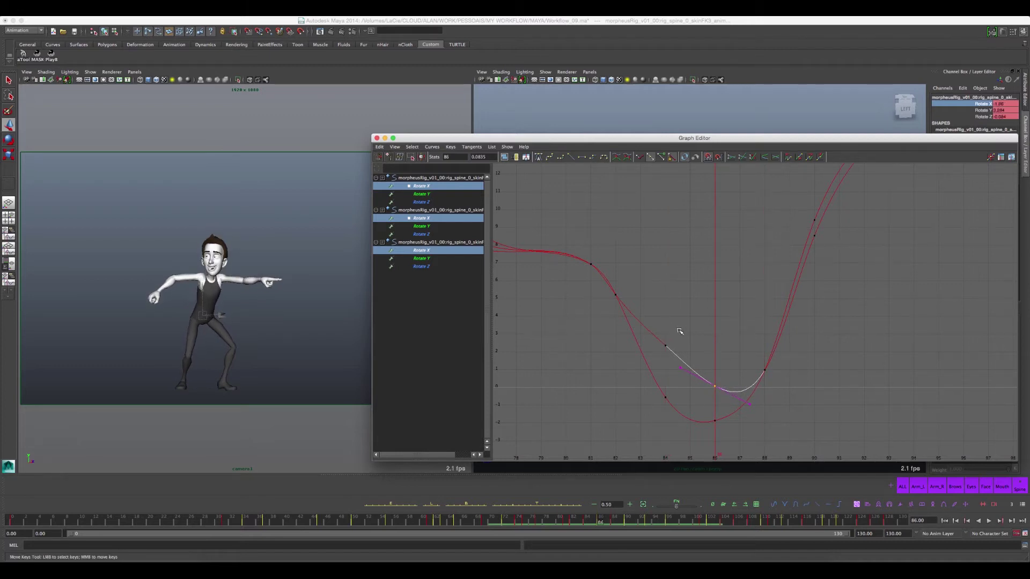
{"action": "left_click", "coordinate": [665, 345]}
Step: Inspect the frame-93 keys on both curves across frames 86–106
{"action": "middle_click_drag", "start_coordinate": [732, 309], "coordinate": [596, 333], "text": "alt"}
{"action": "mouse_move", "coordinate": [713, 277]}
{"action": "middle_mouse_down", "text": "alt"}
{"action": "mouse_move", "coordinate": [638, 361]}
{"action": "mouse_move", "coordinate": [648, 366]}
{"action": "middle_mouse_up", "text": "alt"}
{"action": "left_click_drag", "start_coordinate": [657, 202], "coordinate": [696, 271]}
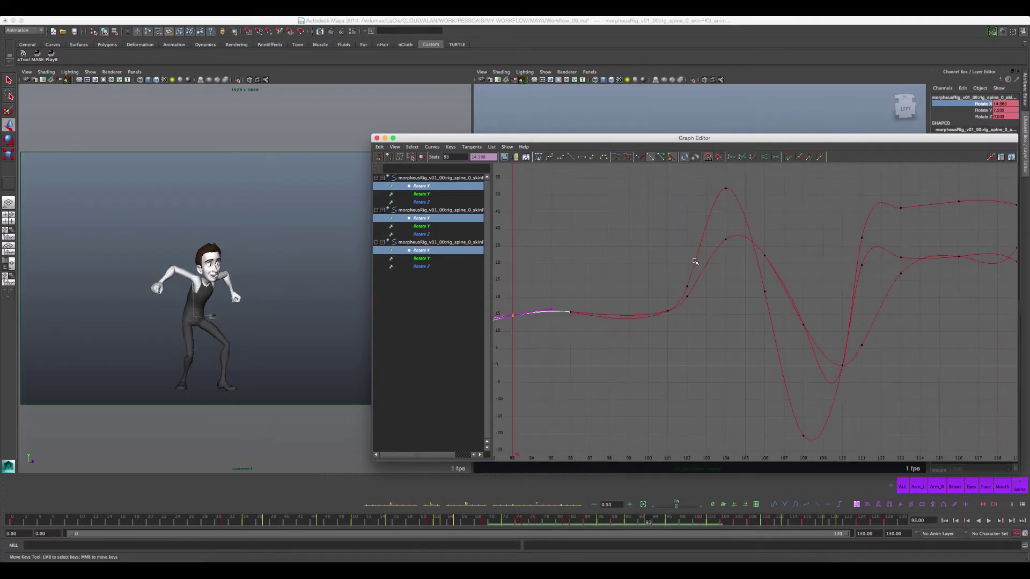
{"action": "left_click", "coordinate": [603, 363]}
Step: Smooth out the overshoot at frame 111 and scrub from frame 109 to 116
{"action": "mouse_move", "coordinate": [878, 267]}
{"action": "middle_mouse_down", "text": "alt"}
{"action": "mouse_move", "coordinate": [623, 272]}
{"action": "mouse_move", "coordinate": [658, 237]}
{"action": "middle_mouse_up", "text": "alt"}
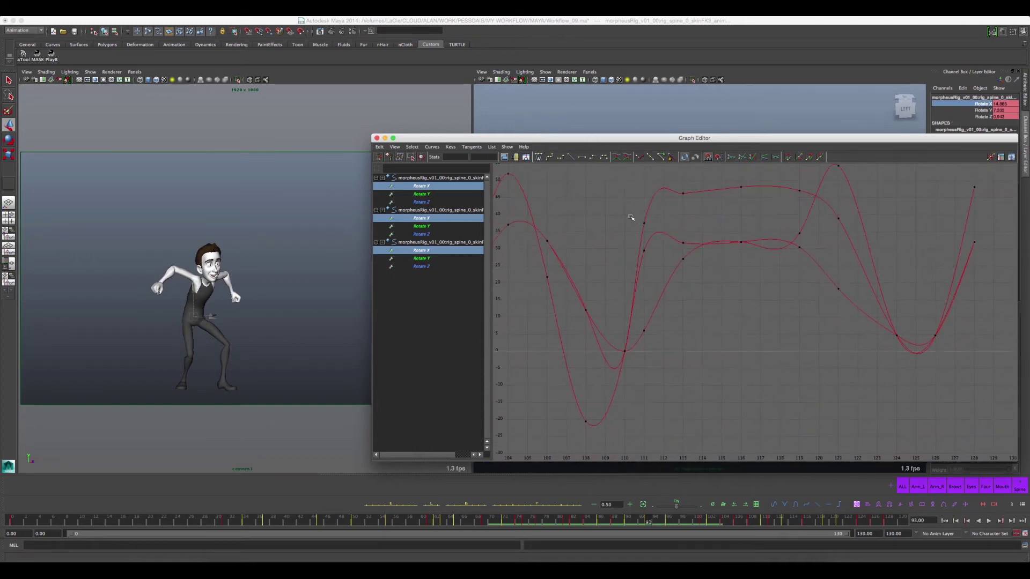
{"action": "left_click_drag", "start_coordinate": [626, 206], "coordinate": [641, 227]}
{"action": "left_click_drag", "start_coordinate": [663, 318], "coordinate": [663, 320]}
{"action": "left_click", "coordinate": [702, 292]}
{"action": "mouse_move", "coordinate": [744, 263]}
{"action": "left_mouse_down"}
{"action": "mouse_move", "coordinate": [749, 249]}
{"action": "mouse_move", "coordinate": [730, 231]}
{"action": "left_mouse_up"}
{"action": "left_click_drag", "start_coordinate": [658, 522], "coordinate": [759, 513]}
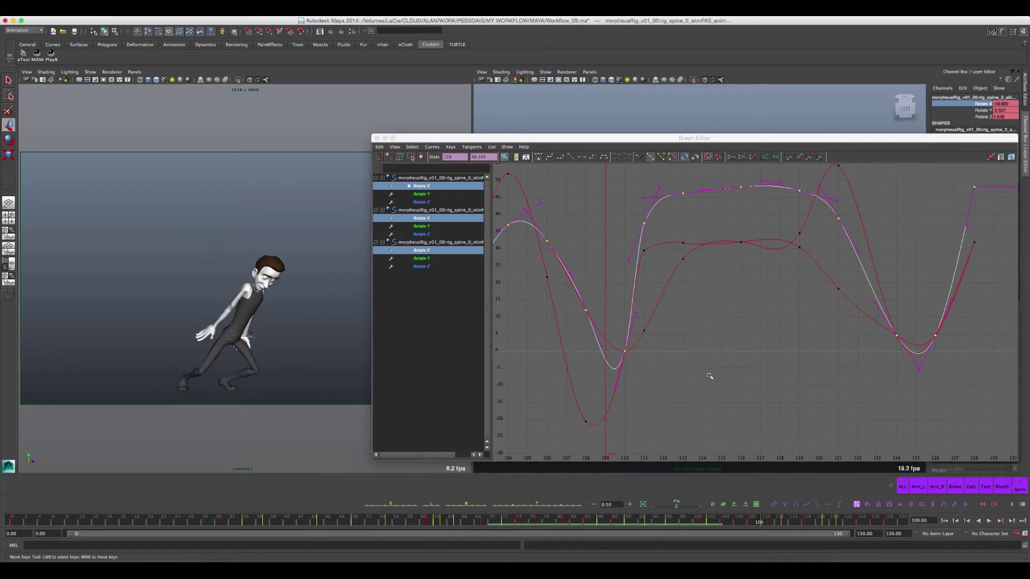
{"action": "left_click", "coordinate": [709, 376]}
{"action": "mouse_move", "coordinate": [755, 519]}
{"action": "left_mouse_down"}
{"action": "mouse_move", "coordinate": [809, 514]}
{"action": "mouse_move", "coordinate": [772, 515]}
{"action": "mouse_move", "coordinate": [790, 509]}
{"action": "left_mouse_up"}
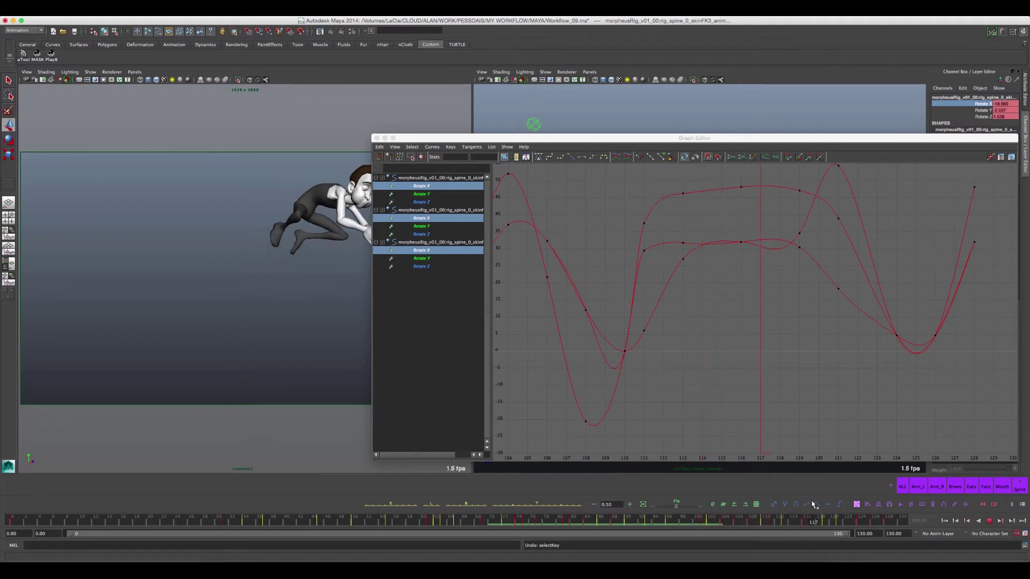
Step: Stop playback and reshape a Rotate X key tangent near frame 111
{"action": "key", "text": "Escape"}
{"action": "middle_click_drag", "start_coordinate": [743, 262], "coordinate": [685, 279], "text": "alt"}
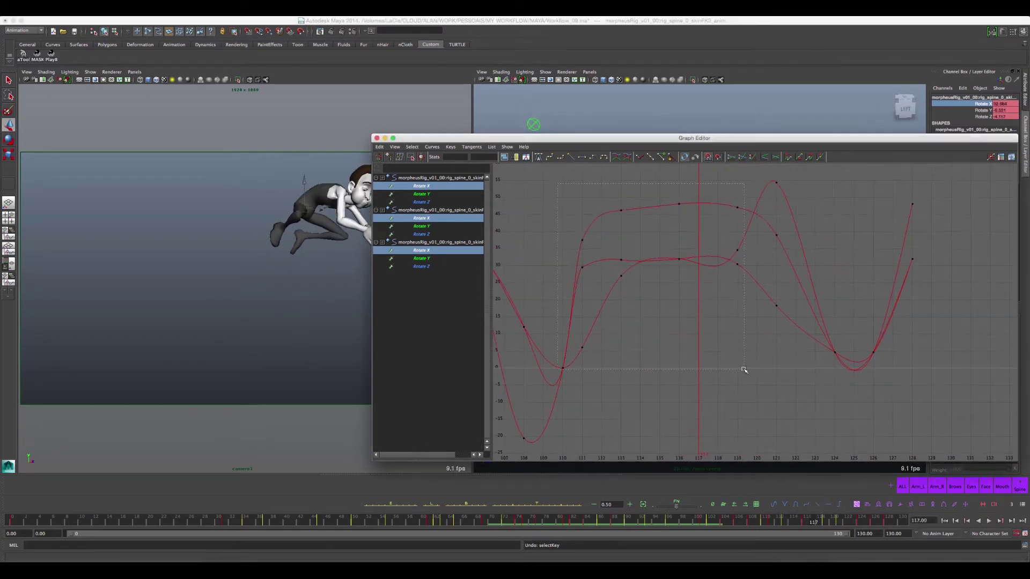
{"action": "left_click_drag", "start_coordinate": [714, 325], "coordinate": [743, 368]}
{"action": "left_click", "coordinate": [711, 359]}
{"action": "left_click_drag", "start_coordinate": [576, 186], "coordinate": [738, 370]}
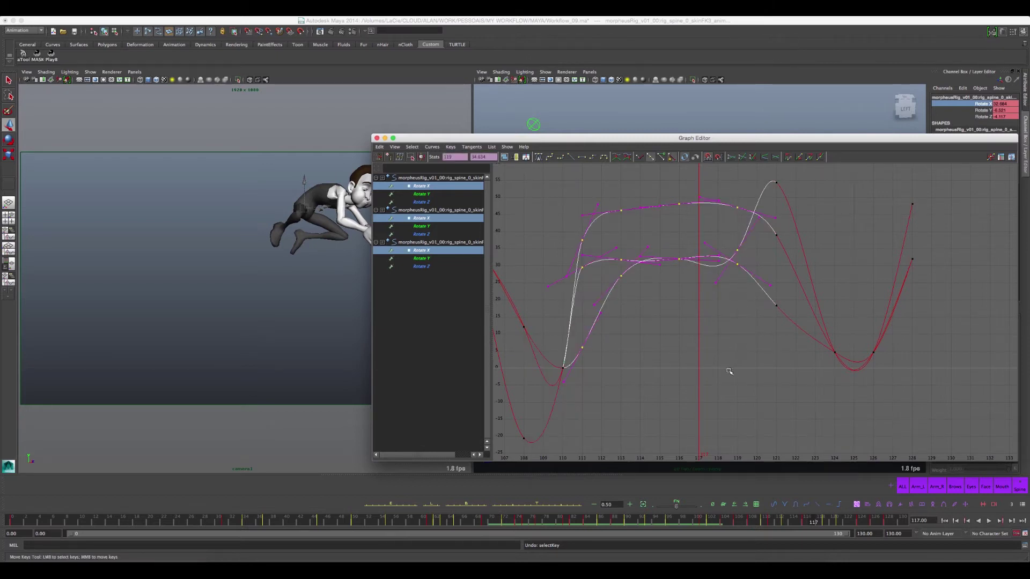
{"action": "left_click", "coordinate": [665, 326]}
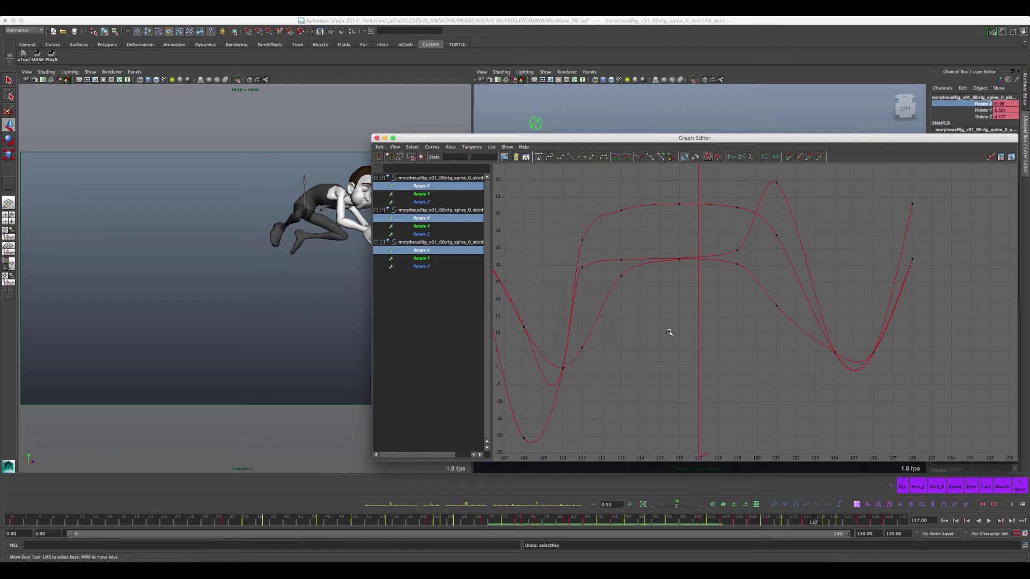
{"action": "mouse_move", "coordinate": [584, 184]}
{"action": "left_mouse_down"}
{"action": "mouse_move", "coordinate": [632, 223]}
{"action": "mouse_move", "coordinate": [662, 199]}
{"action": "left_mouse_up"}
{"action": "left_click", "coordinate": [644, 208]}
{"action": "left_click", "coordinate": [639, 217]}
Step: Lower the top curve's frame-111 key slightly and check the frame-113 key
{"action": "left_click", "coordinate": [582, 239]}
{"action": "middle_click_drag", "start_coordinate": [582, 239], "coordinate": [577, 252]}
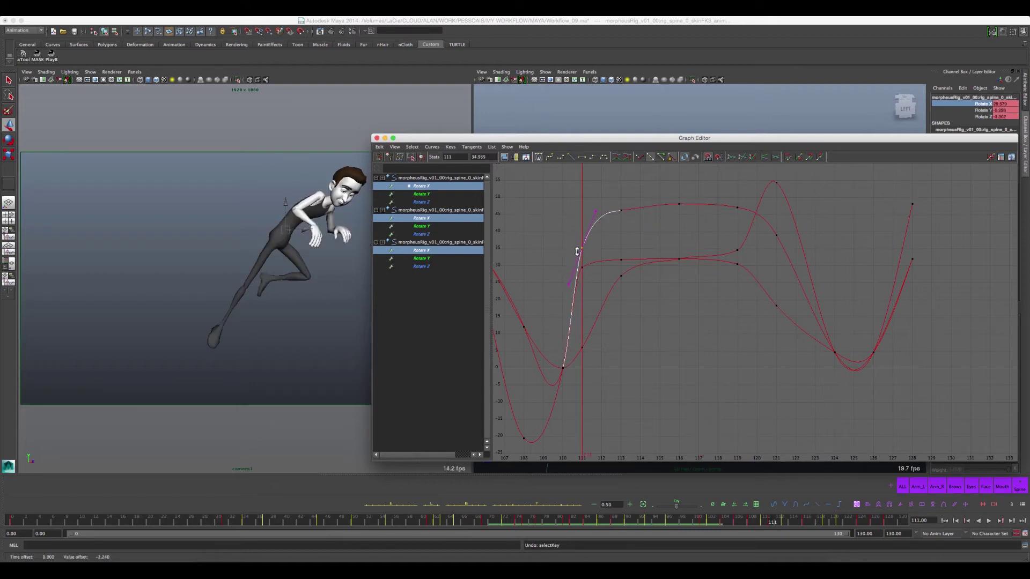
{"action": "key", "text": "period"}
{"action": "key", "text": "comma"}
{"action": "key", "text": "period"}
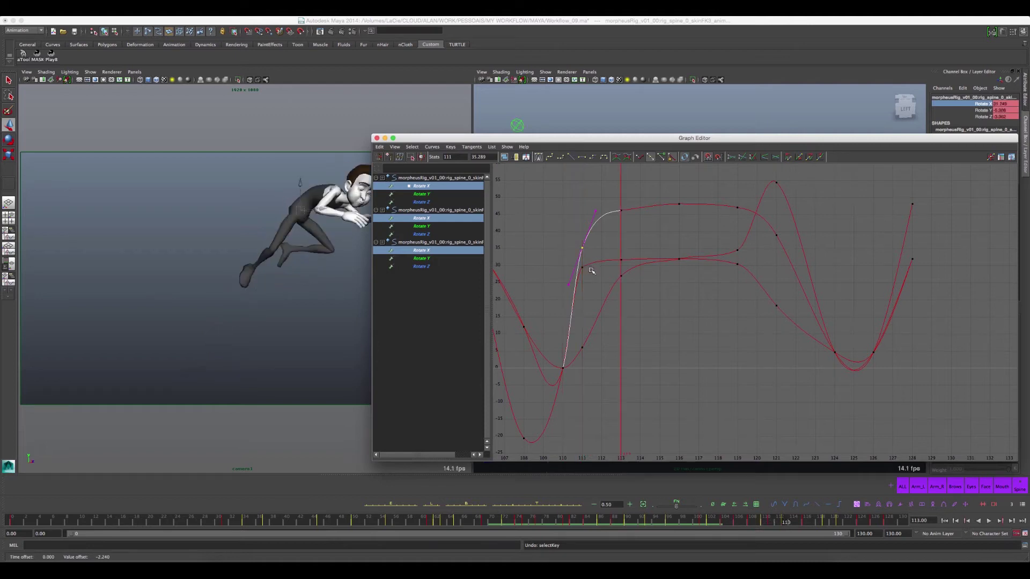
{"action": "left_click_drag", "start_coordinate": [603, 189], "coordinate": [634, 233]}
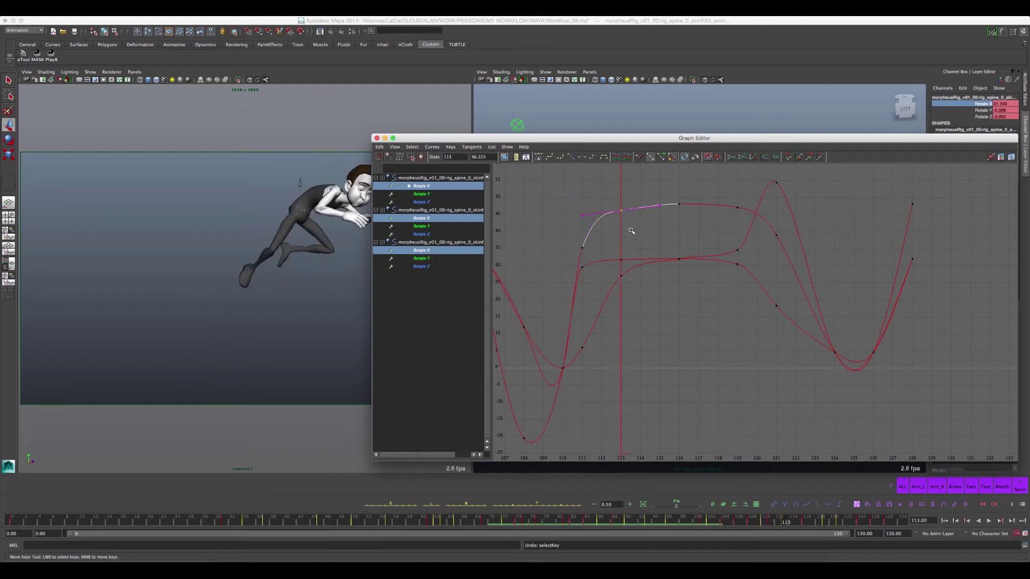
{"action": "left_click", "coordinate": [650, 232]}
Step: Fine-tune the middle curve's frame-111 key, play back, and switch the graph to Rotate Y
{"action": "left_click", "coordinate": [583, 268]}
{"action": "key", "text": "comma"}
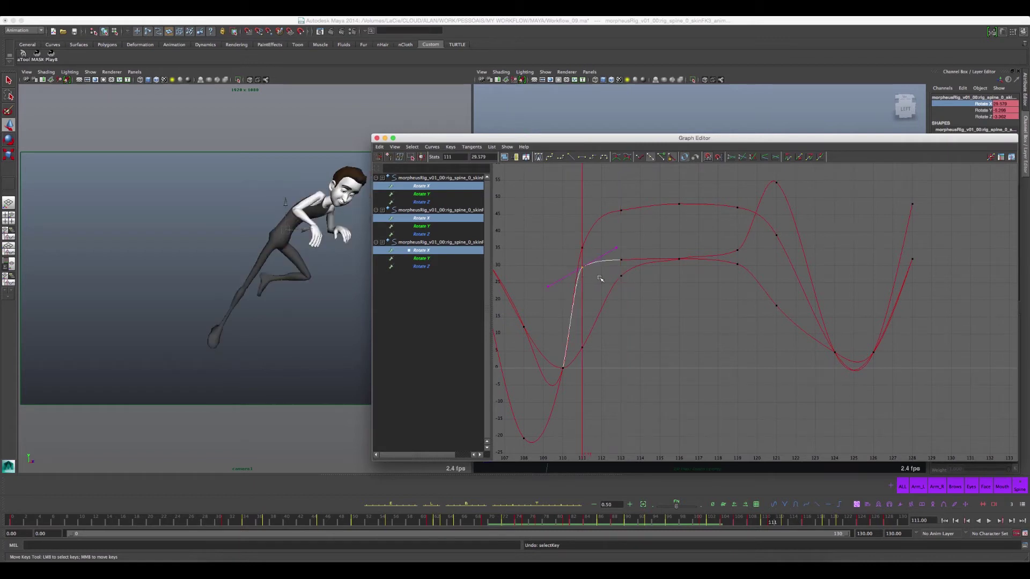
{"action": "middle_click", "coordinate": [582, 272]}
{"action": "middle_click_drag", "start_coordinate": [582, 272], "coordinate": [579, 283]}
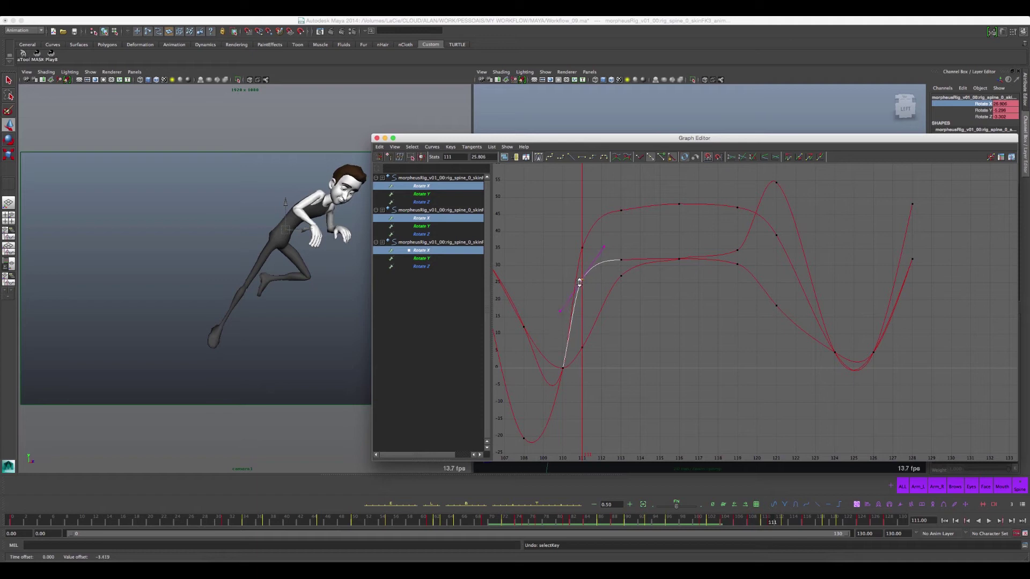
{"action": "middle_click_drag", "start_coordinate": [579, 282], "coordinate": [579, 273]}
{"action": "left_click", "coordinate": [622, 313]}
{"action": "middle_click_drag", "start_coordinate": [658, 275], "coordinate": [656, 322], "text": "alt"}
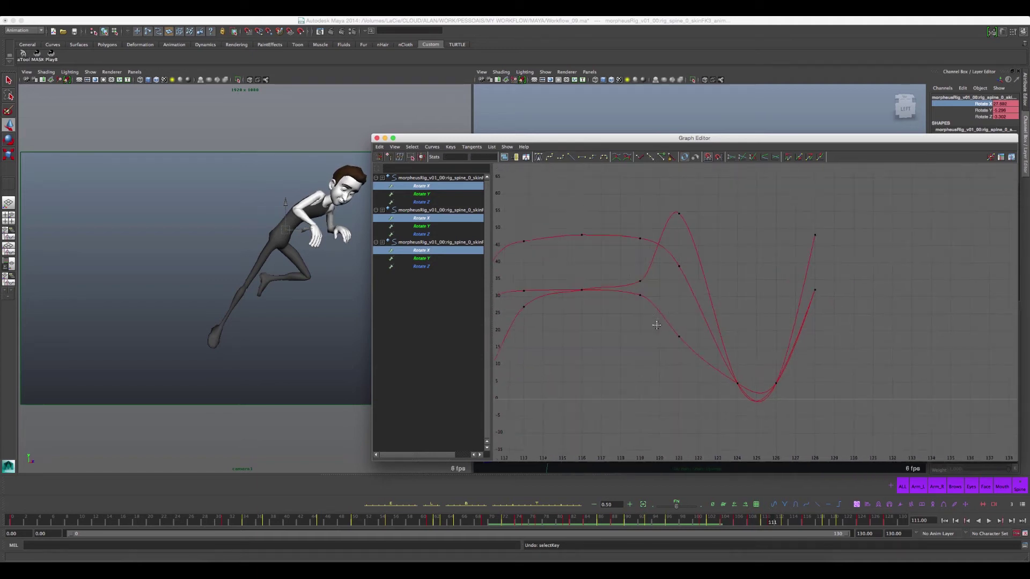
{"action": "key", "text": "alt+v"}
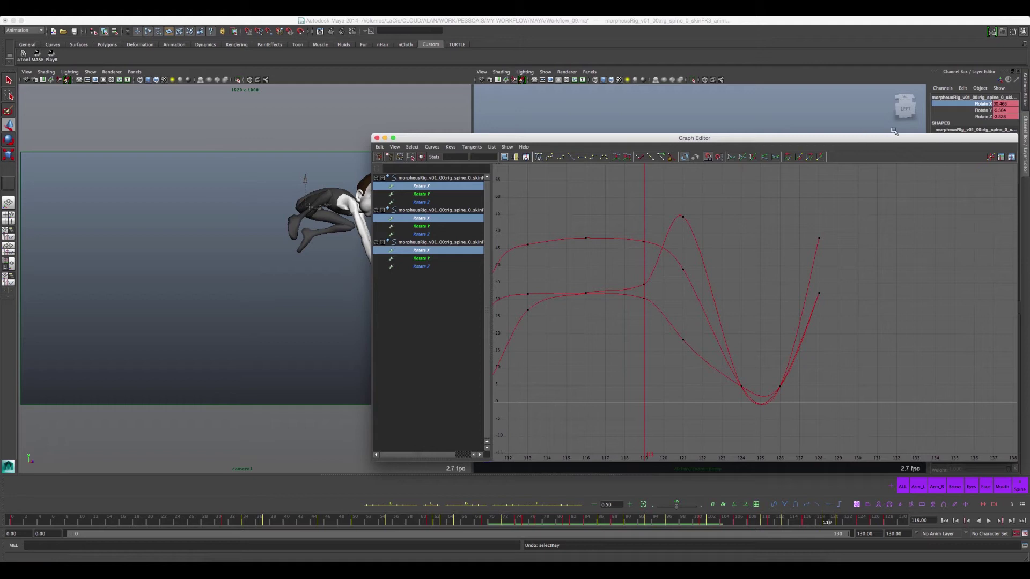
{"action": "left_click", "coordinate": [982, 110]}
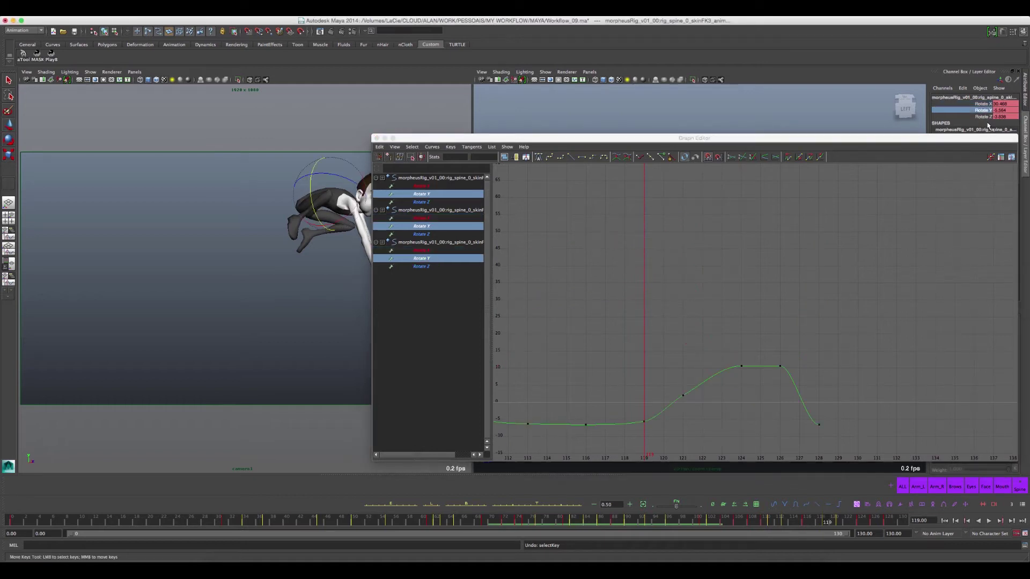
Step: Add the Rotate Z curves alongside Rotate Y for review, then close the Graph Editor
{"action": "left_click", "coordinate": [985, 117], "text": "shift"}
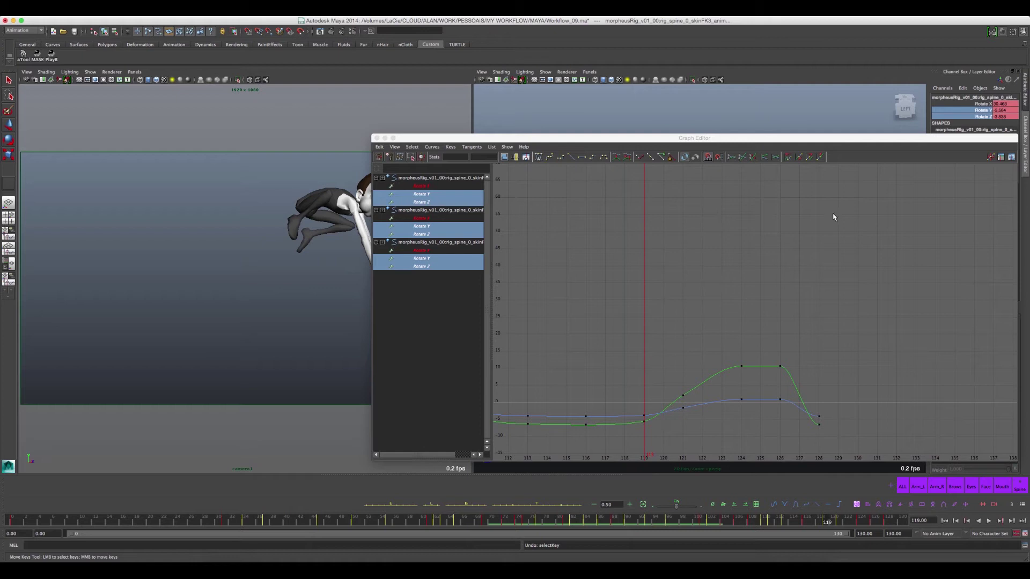
{"action": "mouse_move", "coordinate": [862, 140]}
{"action": "left_mouse_down"}
{"action": "mouse_move", "coordinate": [830, 129]}
{"action": "mouse_move", "coordinate": [713, 134]}
{"action": "mouse_move", "coordinate": [846, 135]}
{"action": "mouse_move", "coordinate": [654, 116]}
{"action": "mouse_move", "coordinate": [747, 126]}
{"action": "left_mouse_up"}
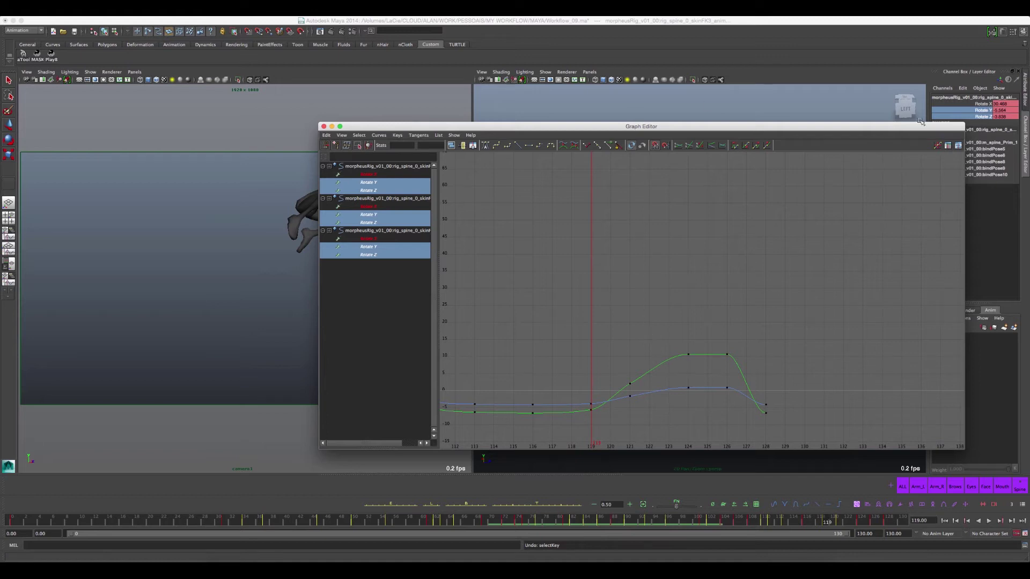
{"action": "left_click", "coordinate": [324, 127]}
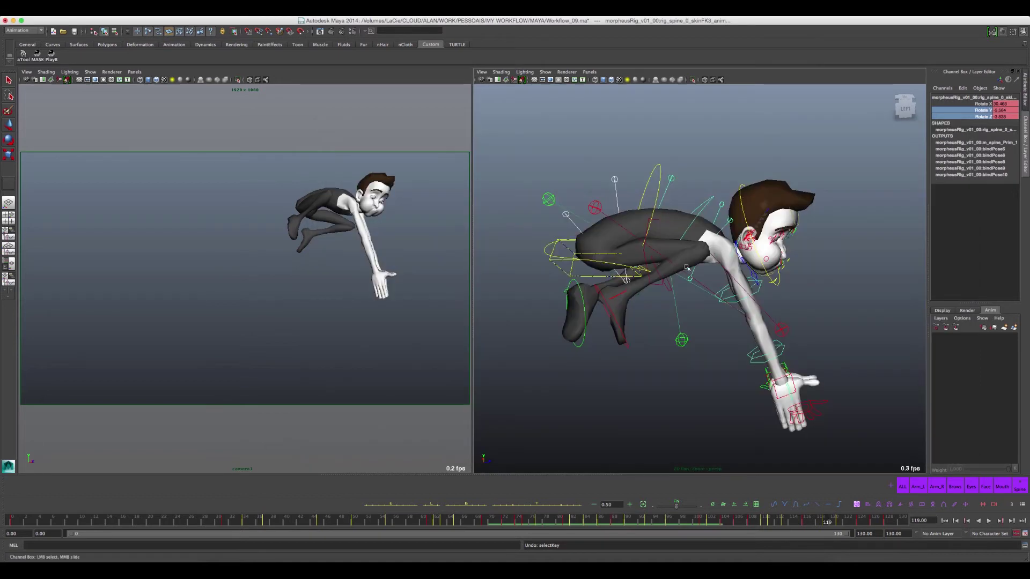
Step: Select the Shoulders control, set the Rotate tool to Gimbal mode, then select the spine Root control
{"action": "left_click", "coordinate": [735, 289]}
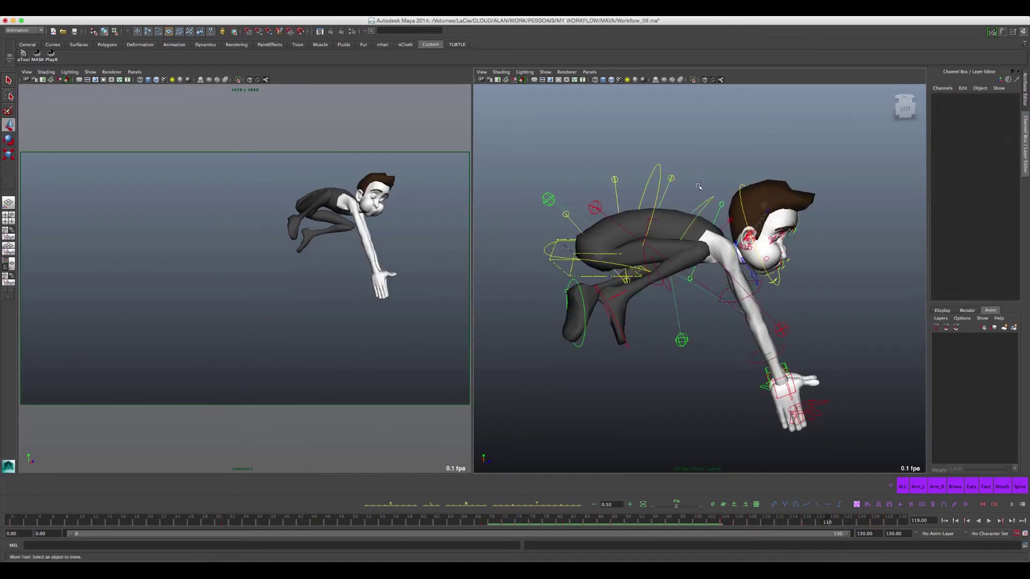
{"action": "left_click", "coordinate": [725, 265]}
{"action": "key", "text": "e"}
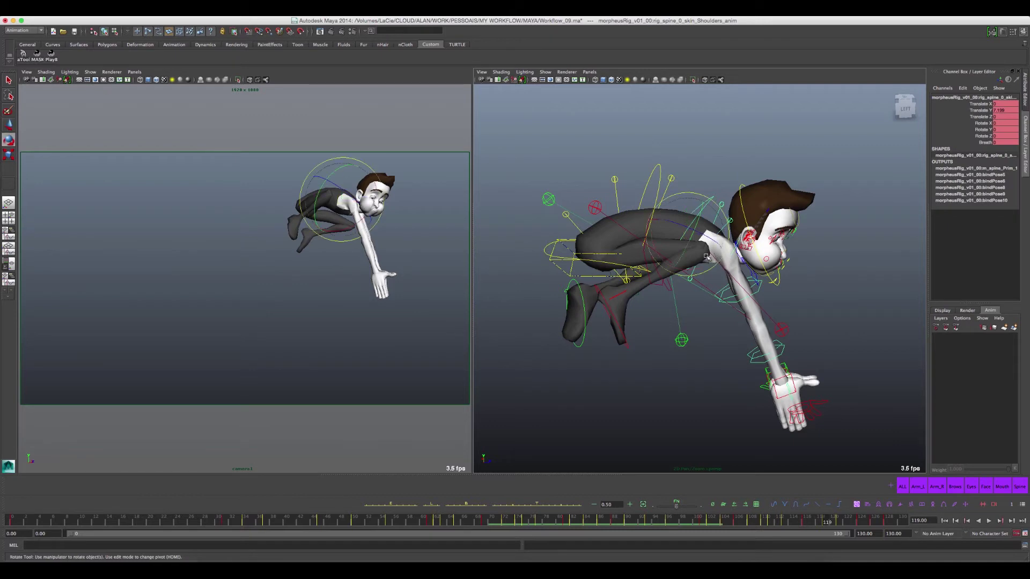
{"action": "left_click_drag", "start_coordinate": [725, 266], "coordinate": [715, 263], "text": "alt"}
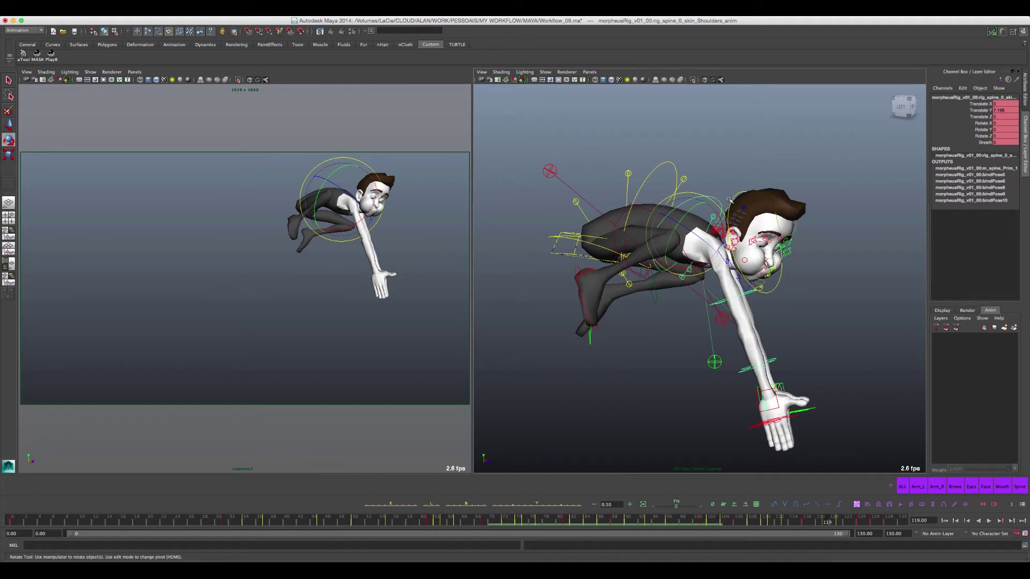
{"action": "double_click", "coordinate": [6, 141]}
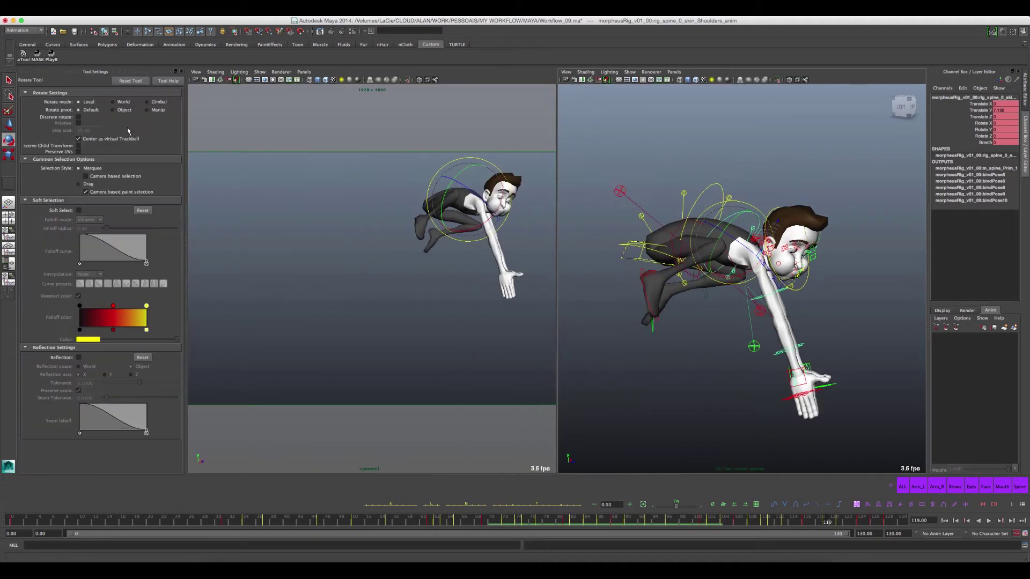
{"action": "left_click", "coordinate": [148, 102]}
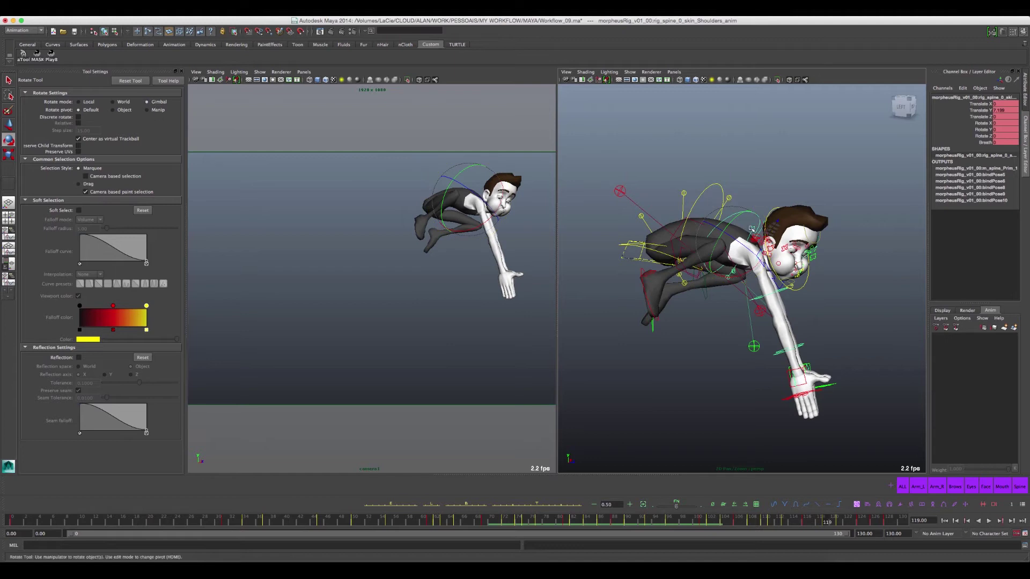
{"action": "middle_click_drag", "start_coordinate": [750, 228], "coordinate": [731, 271], "text": "alt"}
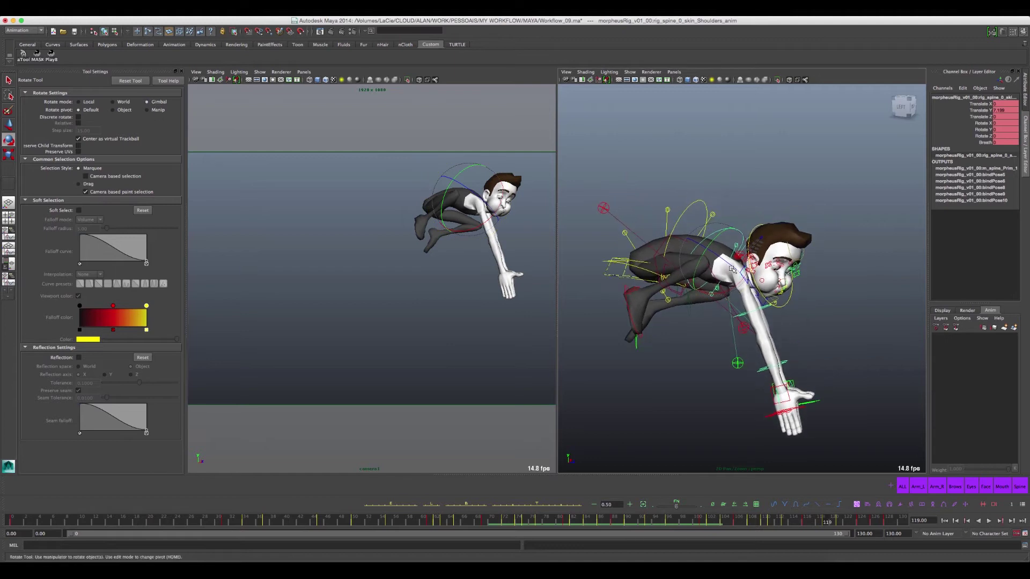
{"action": "left_click", "coordinate": [182, 73]}
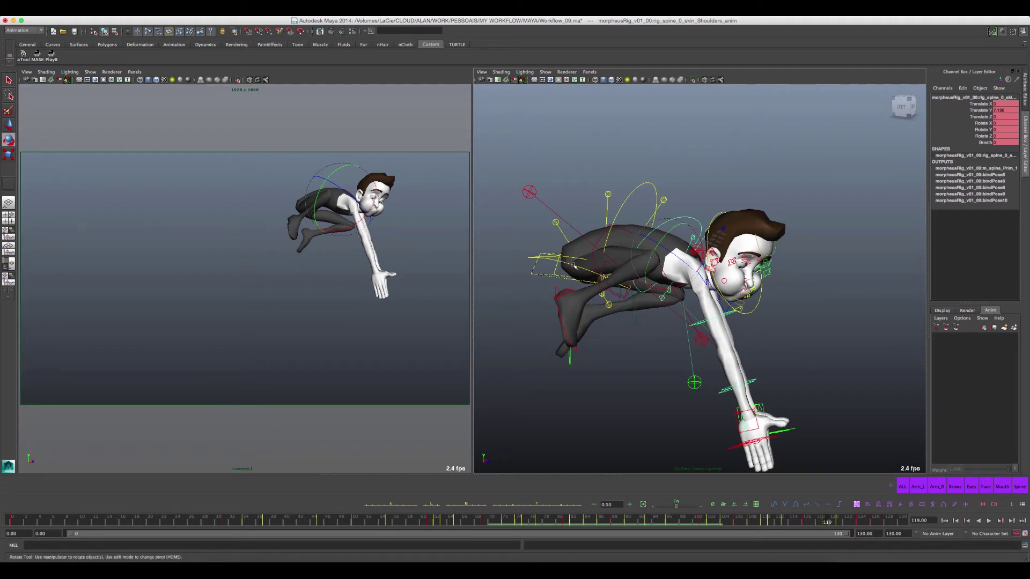
{"action": "left_click", "coordinate": [555, 270]}
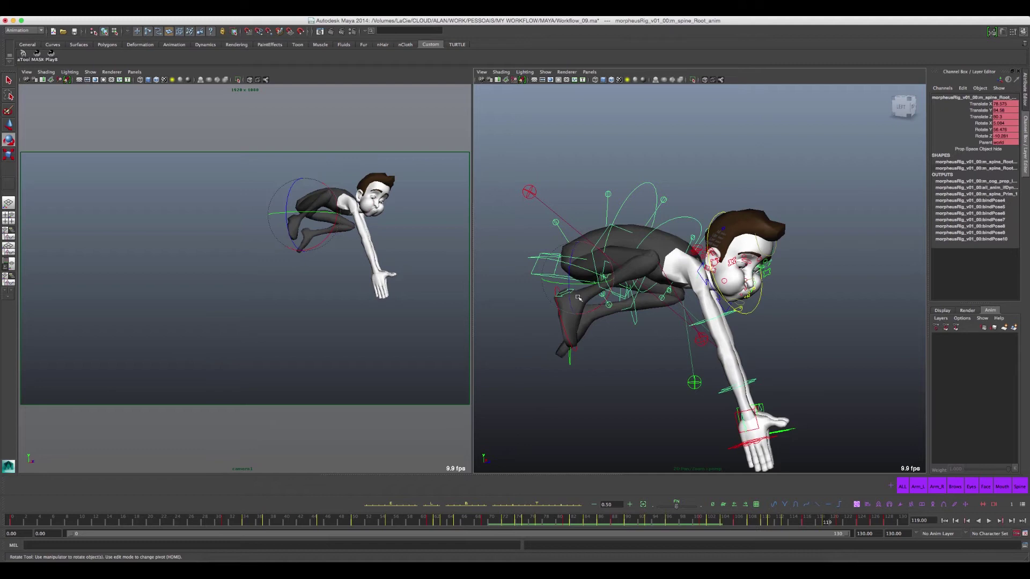
Step: Tumble close to the torso, rotate the spine root control, and reopen the Graph Editor
{"action": "left_click_drag", "start_coordinate": [621, 277], "coordinate": [570, 307], "text": "alt"}
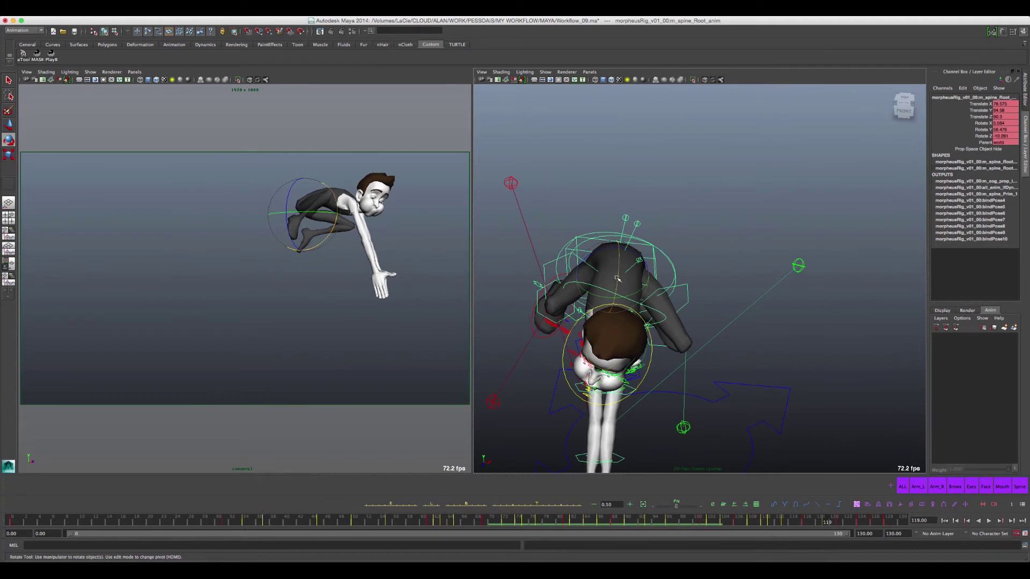
{"action": "left_click_drag", "start_coordinate": [617, 287], "coordinate": [620, 271], "text": "alt"}
{"action": "right_click_drag", "start_coordinate": [620, 271], "coordinate": [619, 319], "text": "alt"}
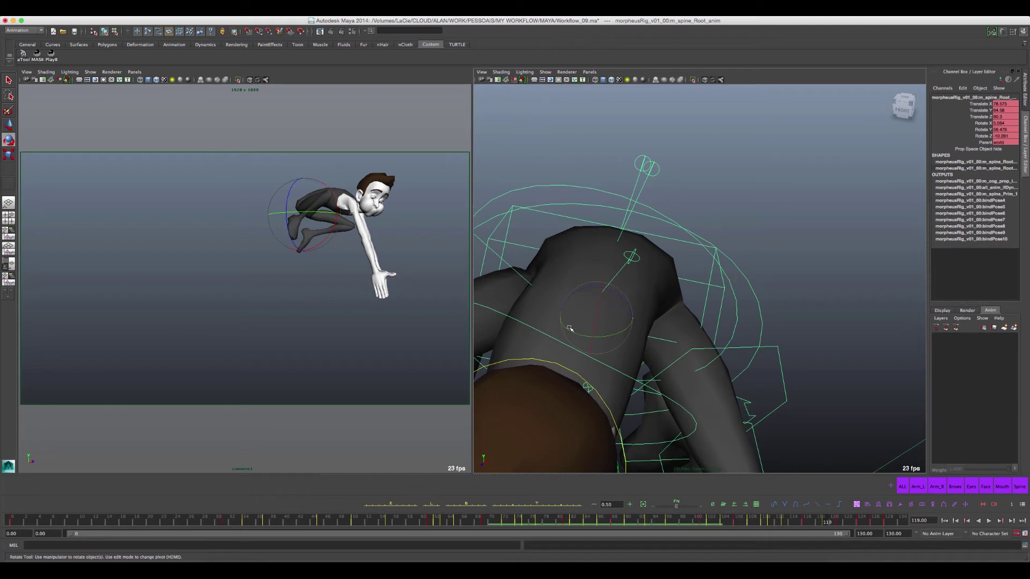
{"action": "left_click_drag", "start_coordinate": [600, 343], "coordinate": [620, 333]}
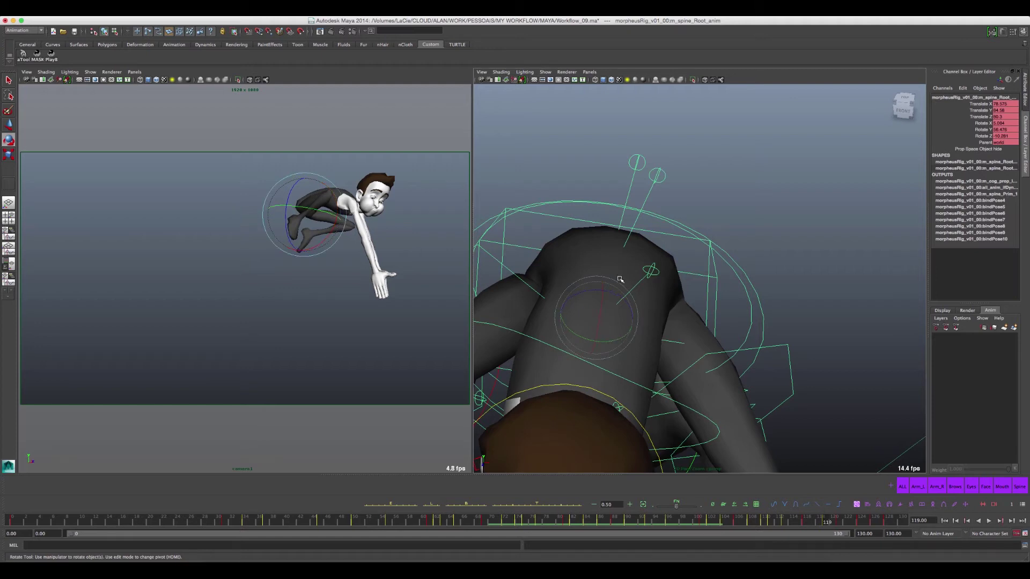
{"action": "key", "text": "shift+g"}
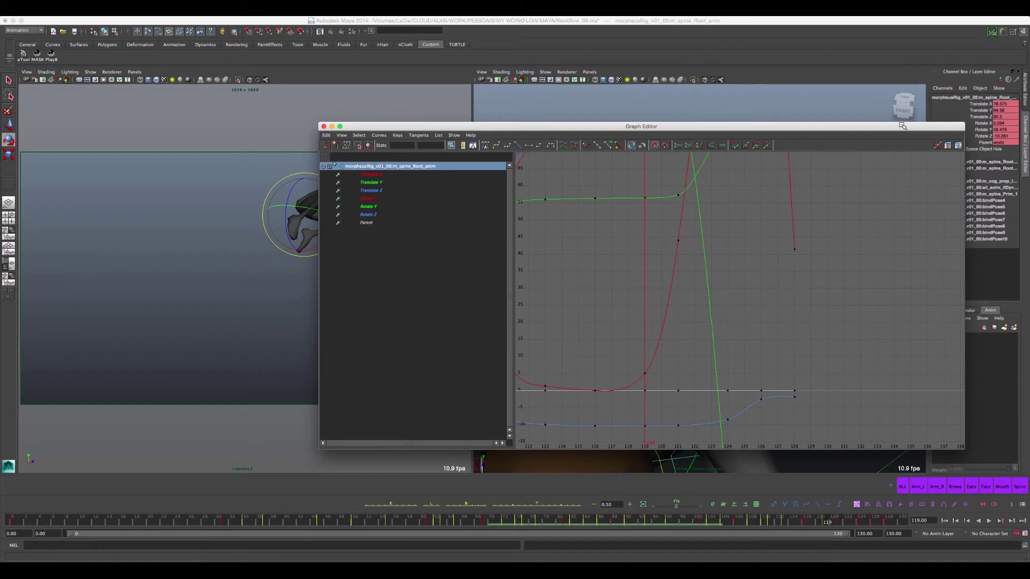
Step: Show the Spine set controls' Rotate Y and Z curves, pan to frames 90–116, and return to frame 0
{"action": "left_click_drag", "start_coordinate": [901, 126], "coordinate": [868, 112]}
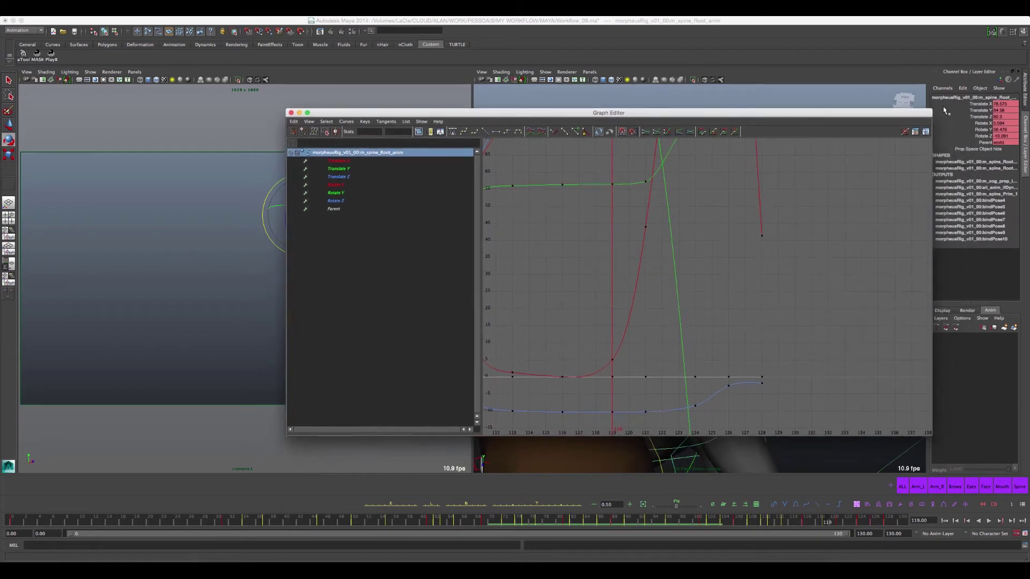
{"action": "left_click", "coordinate": [985, 130]}
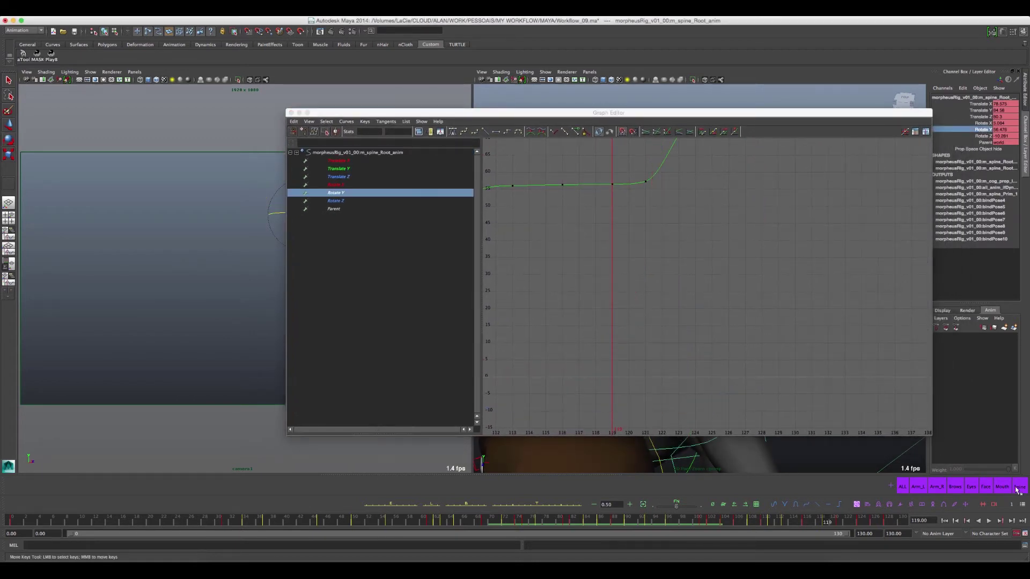
{"action": "left_click", "coordinate": [1019, 487]}
{"action": "left_click", "coordinate": [983, 116]}
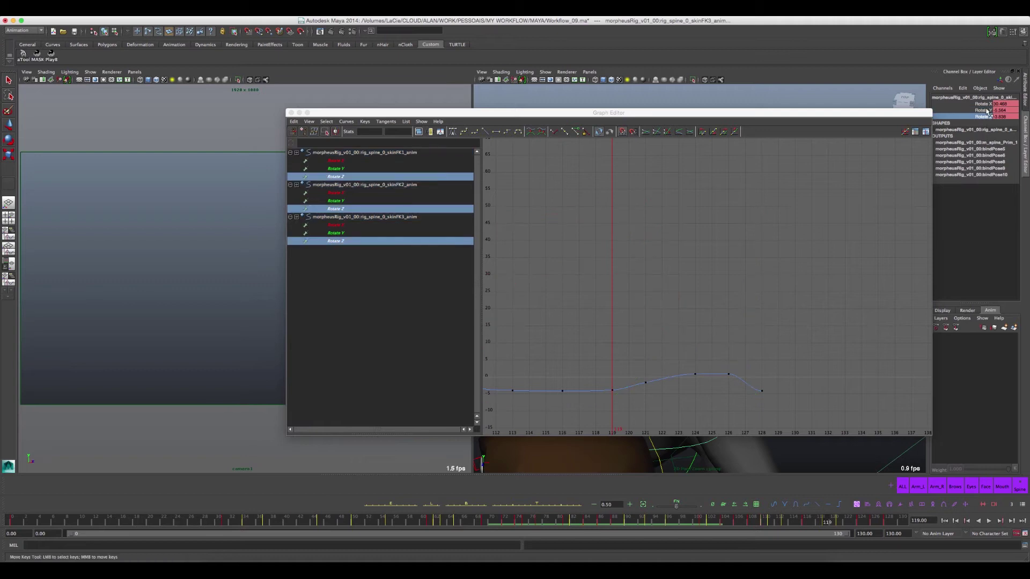
{"action": "left_click", "coordinate": [985, 110], "text": "shift"}
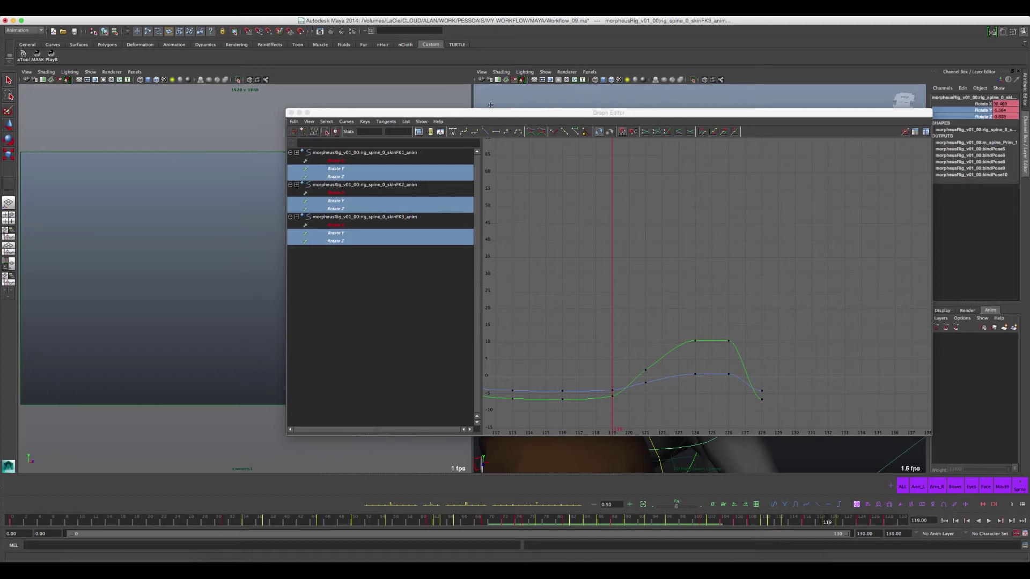
{"action": "left_click_drag", "start_coordinate": [623, 116], "coordinate": [636, 441]}
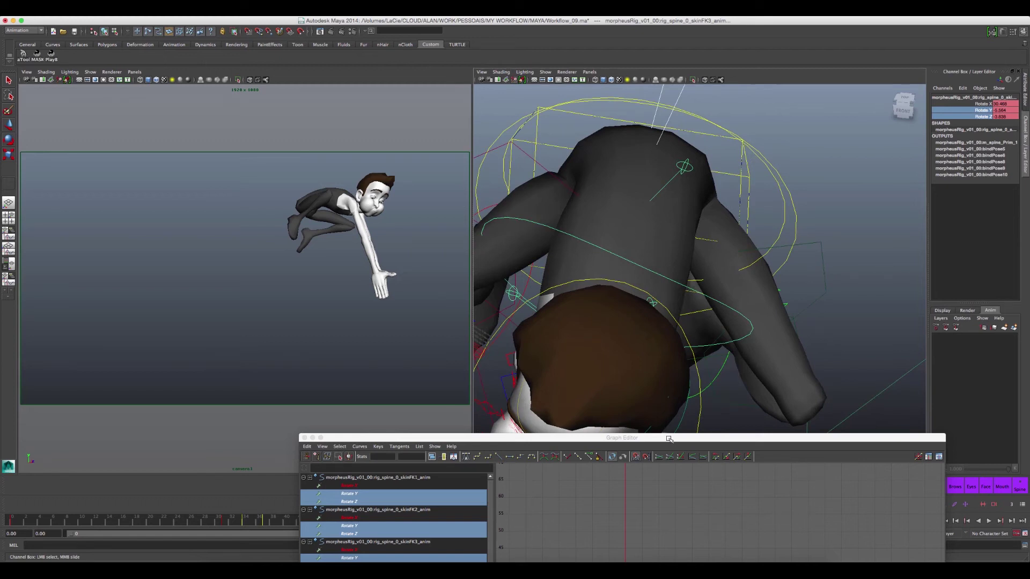
{"action": "left_click_drag", "start_coordinate": [672, 438], "coordinate": [621, 139]}
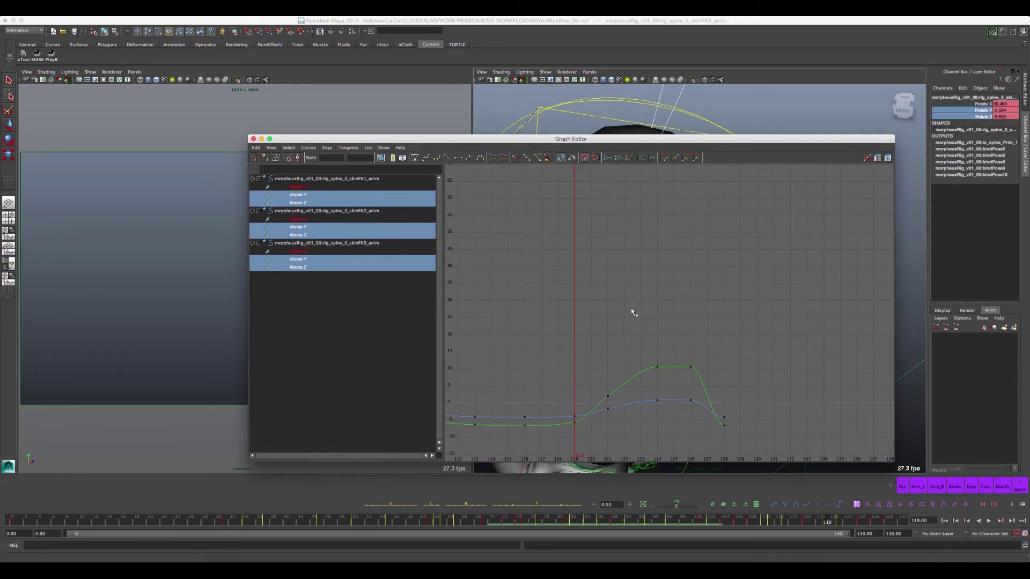
{"action": "middle_click_drag", "start_coordinate": [537, 349], "coordinate": [685, 317], "text": "alt"}
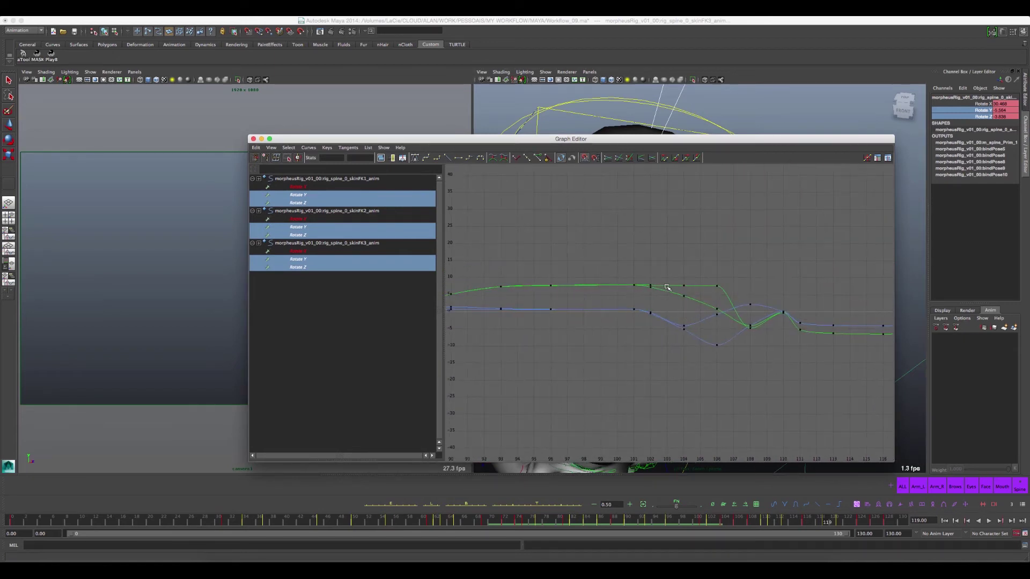
{"action": "key", "text": "alt+shift+v"}
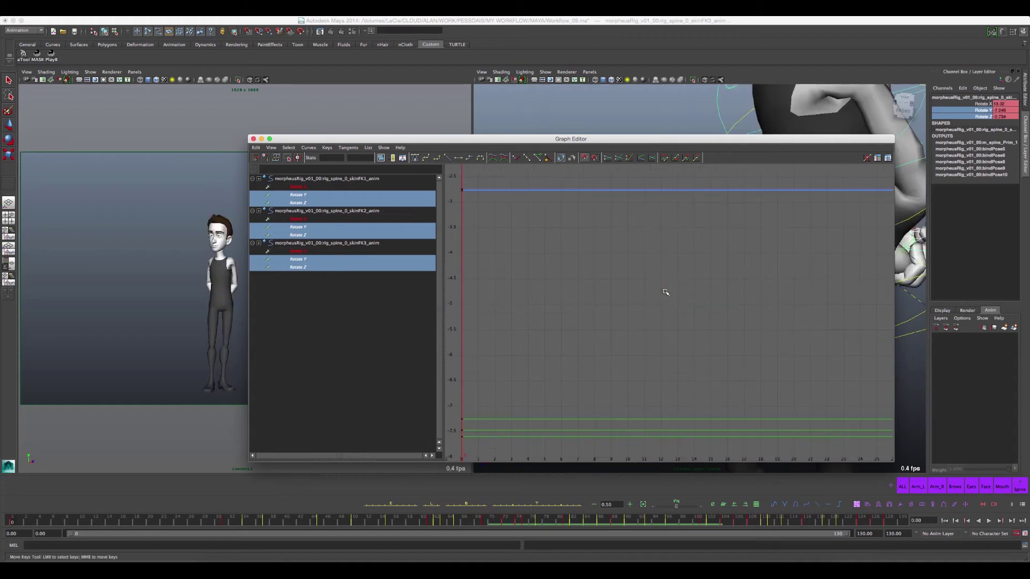
Step: Advance to frame 24 and zoom the Graph Editor out to see the full spine curves
{"action": "left_click_drag", "start_coordinate": [536, 138], "coordinate": [658, 113]}
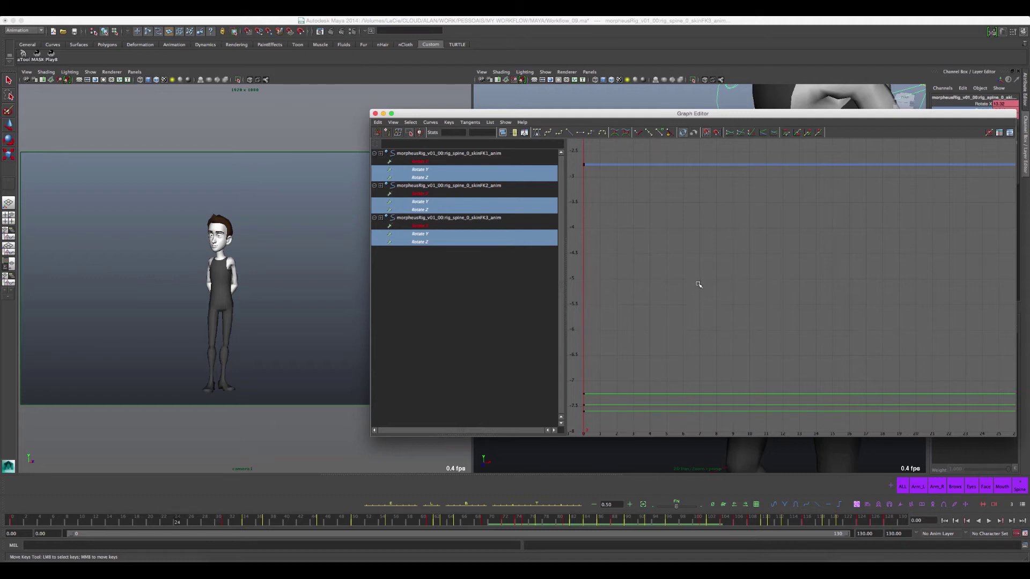
{"action": "key", "text": "period"}
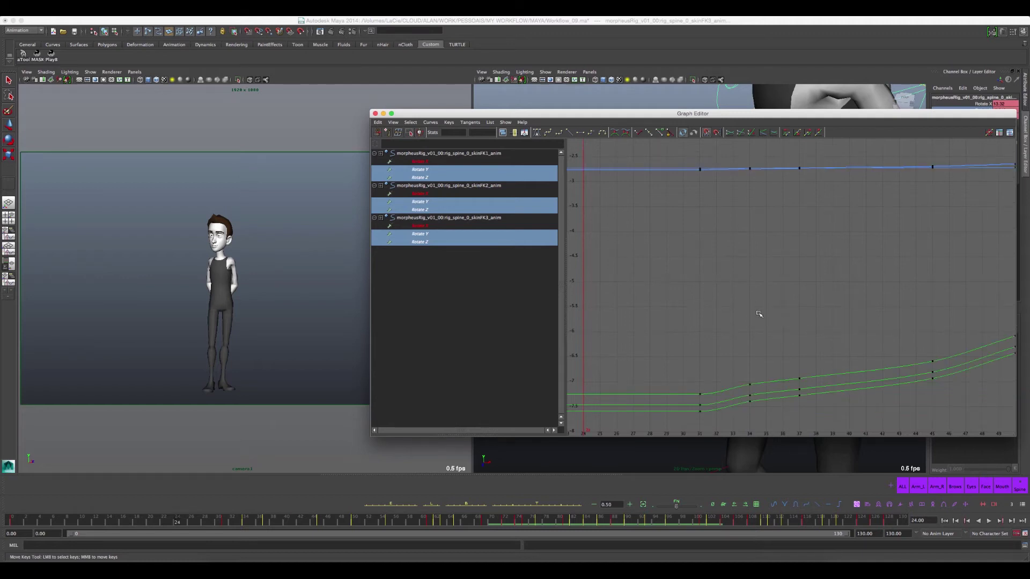
{"action": "mouse_move", "coordinate": [829, 309]}
{"action": "right_mouse_down", "text": "alt+shift"}
{"action": "mouse_move", "coordinate": [777, 299]}
{"action": "mouse_move", "coordinate": [762, 252]}
{"action": "right_mouse_up", "text": "alt+shift"}
{"action": "middle_click_drag", "start_coordinate": [761, 252], "coordinate": [735, 286], "text": "alt"}
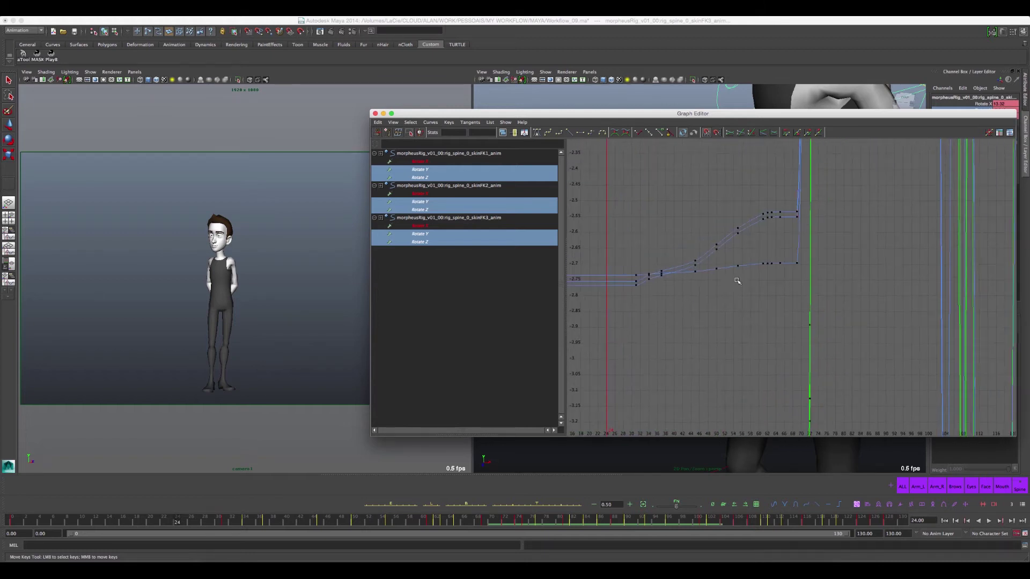
{"action": "right_click_drag", "start_coordinate": [773, 204], "coordinate": [734, 270], "text": "alt+shift"}
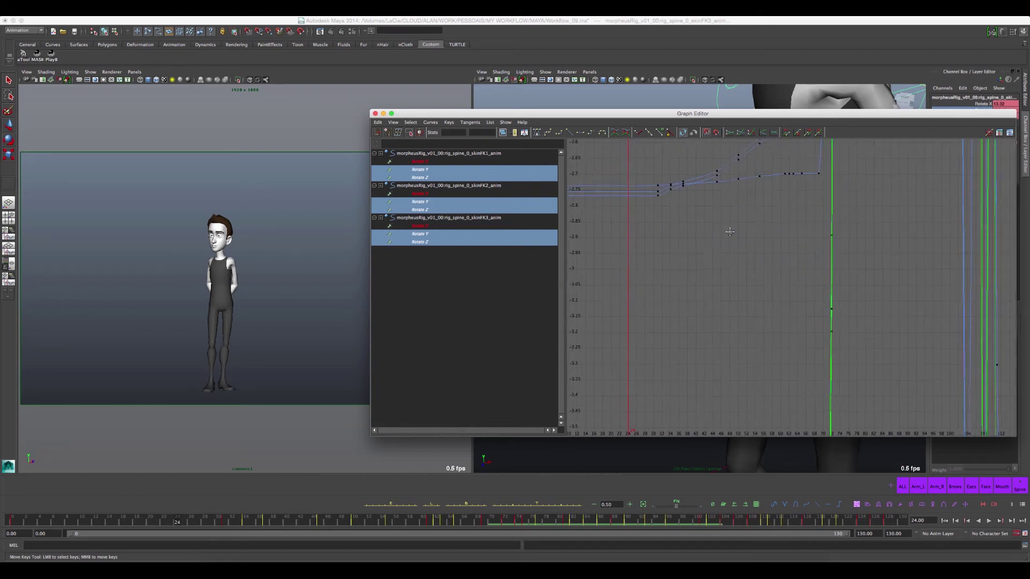
{"action": "middle_click_drag", "start_coordinate": [734, 269], "coordinate": [741, 174], "text": "alt"}
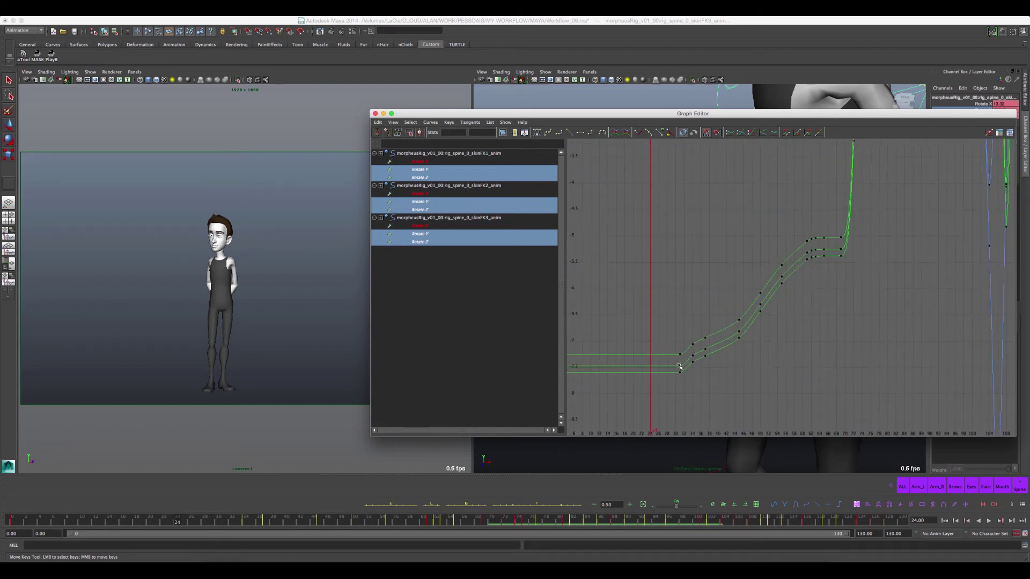
{"action": "middle_click_drag", "start_coordinate": [793, 247], "coordinate": [721, 312], "text": "alt"}
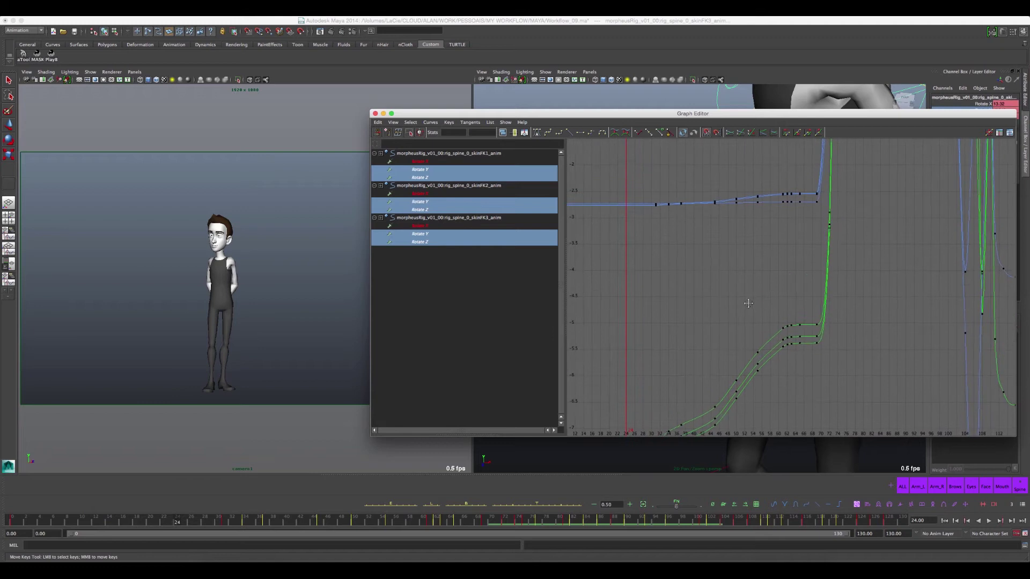
{"action": "right_click_drag", "start_coordinate": [721, 312], "coordinate": [713, 343], "text": "alt+shift"}
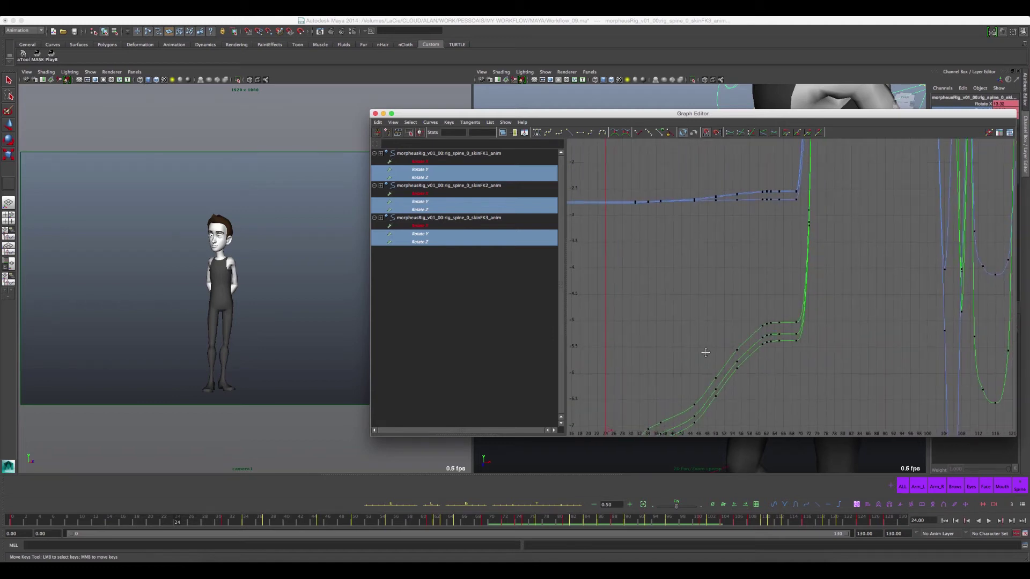
{"action": "middle_click_drag", "start_coordinate": [761, 343], "coordinate": [693, 346], "text": "alt"}
Step: Pan and zoom the graph across later frames, settling on frames 26–106
{"action": "right_click_drag", "start_coordinate": [692, 346], "coordinate": [740, 346], "text": "alt+shift"}
{"action": "middle_click_drag", "start_coordinate": [810, 252], "coordinate": [687, 282], "text": "alt"}
{"action": "middle_click_drag", "start_coordinate": [778, 323], "coordinate": [736, 256], "text": "alt"}
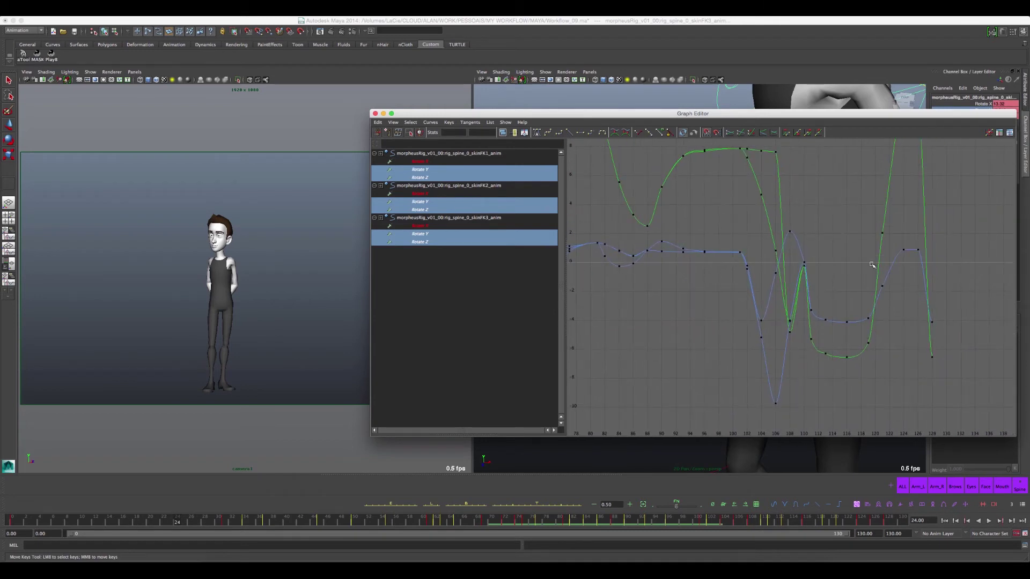
{"action": "mouse_move", "coordinate": [872, 264]}
{"action": "middle_mouse_down", "text": "alt"}
{"action": "mouse_move", "coordinate": [815, 284]}
{"action": "mouse_move", "coordinate": [767, 323]}
{"action": "middle_mouse_up", "text": "alt"}
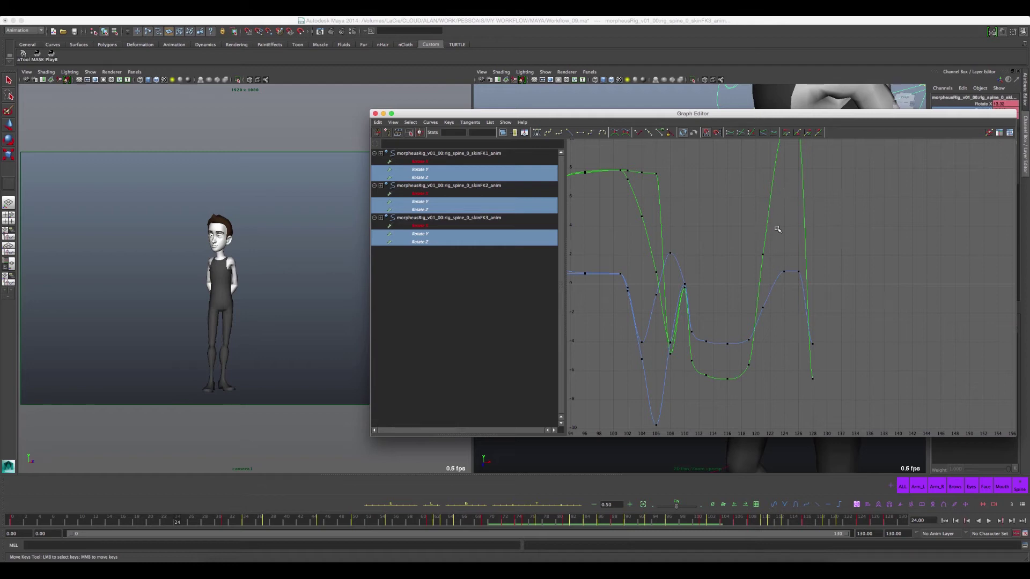
{"action": "middle_click_drag", "start_coordinate": [690, 262], "coordinate": [751, 265], "text": "alt"}
{"action": "mouse_move", "coordinate": [680, 282]}
{"action": "middle_mouse_down", "text": "alt"}
{"action": "mouse_move", "coordinate": [708, 288]}
{"action": "mouse_move", "coordinate": [831, 244]}
{"action": "middle_mouse_up", "text": "alt"}
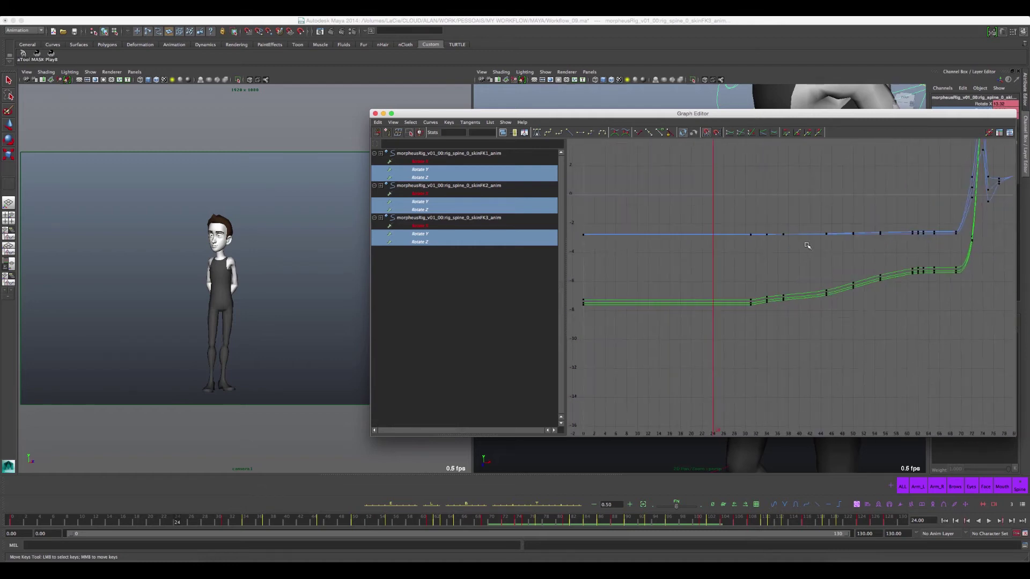
Step: Toggle Normalize on and back off, then frame all curves and select every key
{"action": "left_click", "coordinate": [730, 134]}
{"action": "mouse_move", "coordinate": [756, 252]}
{"action": "right_mouse_down", "text": "alt+shift"}
{"action": "mouse_move", "coordinate": [762, 216]}
{"action": "mouse_move", "coordinate": [770, 250]}
{"action": "right_mouse_up", "text": "alt+shift"}
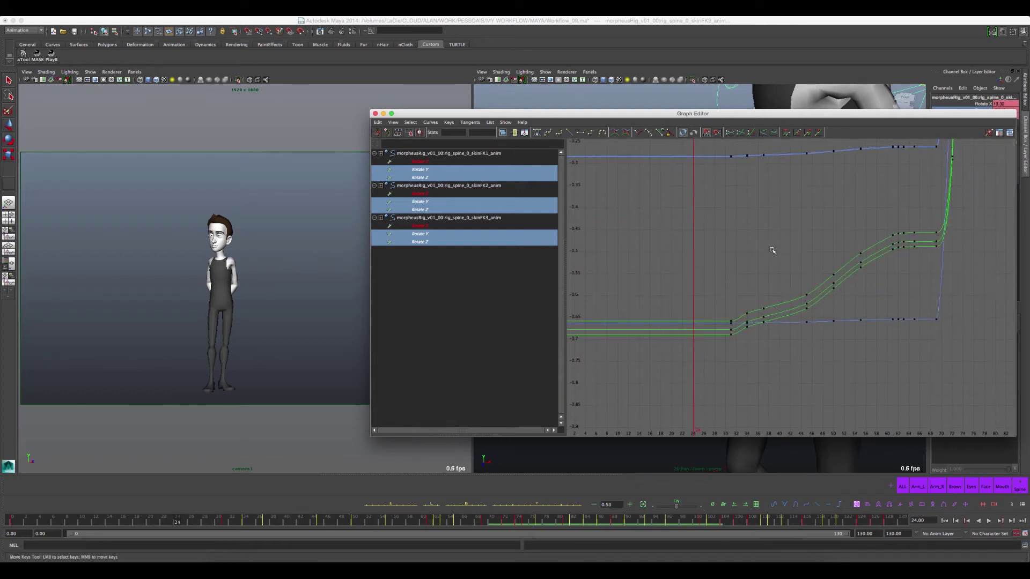
{"action": "left_click", "coordinate": [740, 134]}
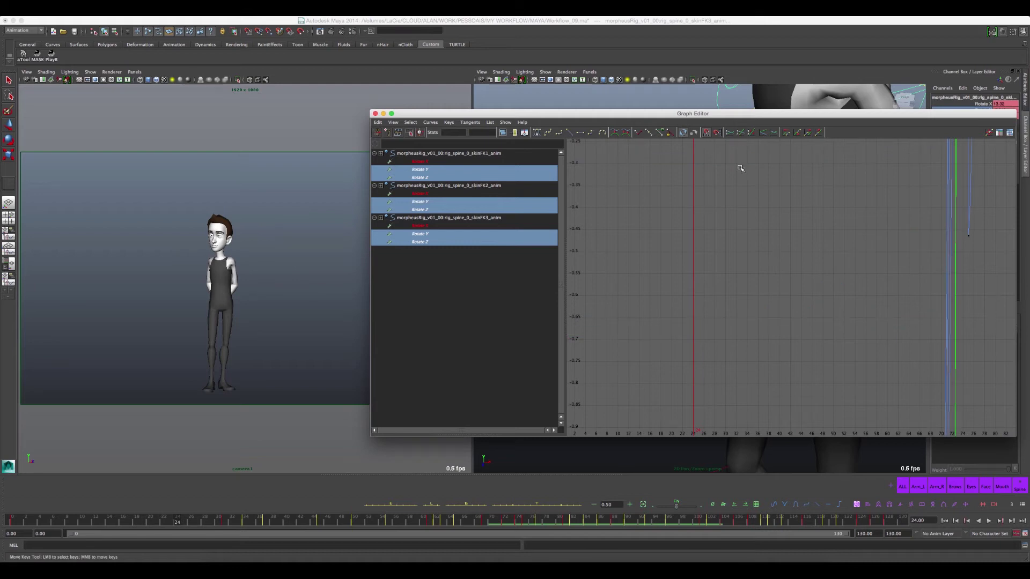
{"action": "right_click_drag", "start_coordinate": [742, 280], "coordinate": [742, 248], "text": "alt+shift"}
{"action": "mouse_move", "coordinate": [802, 267]}
{"action": "middle_mouse_down", "text": "alt"}
{"action": "mouse_move", "coordinate": [698, 157]}
{"action": "mouse_move", "coordinate": [691, 204]}
{"action": "middle_mouse_up", "text": "alt"}
{"action": "right_click_drag", "start_coordinate": [692, 204], "coordinate": [694, 264], "text": "alt+shift"}
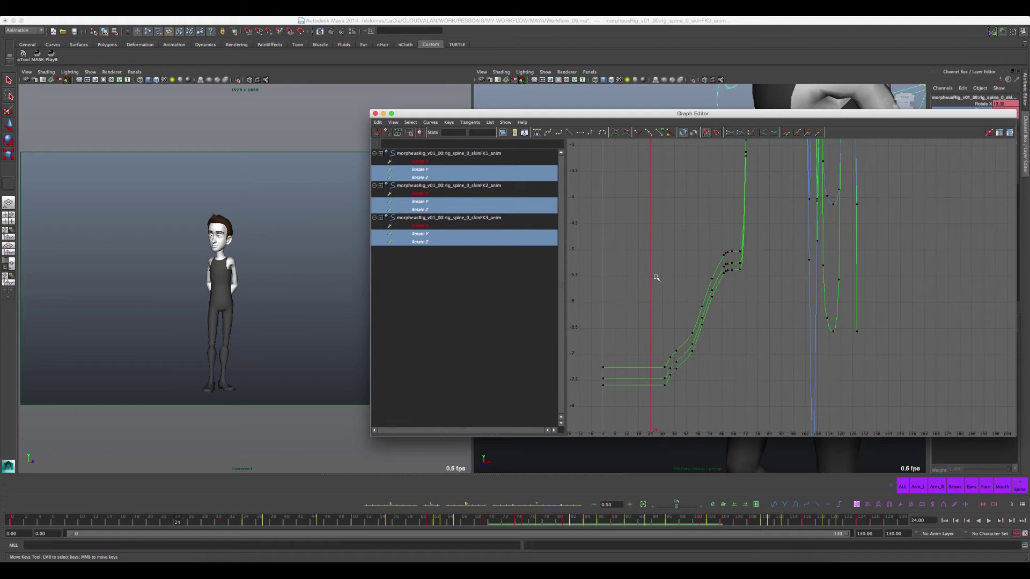
{"action": "key", "text": "a"}
{"action": "key", "text": "ctrl+a"}
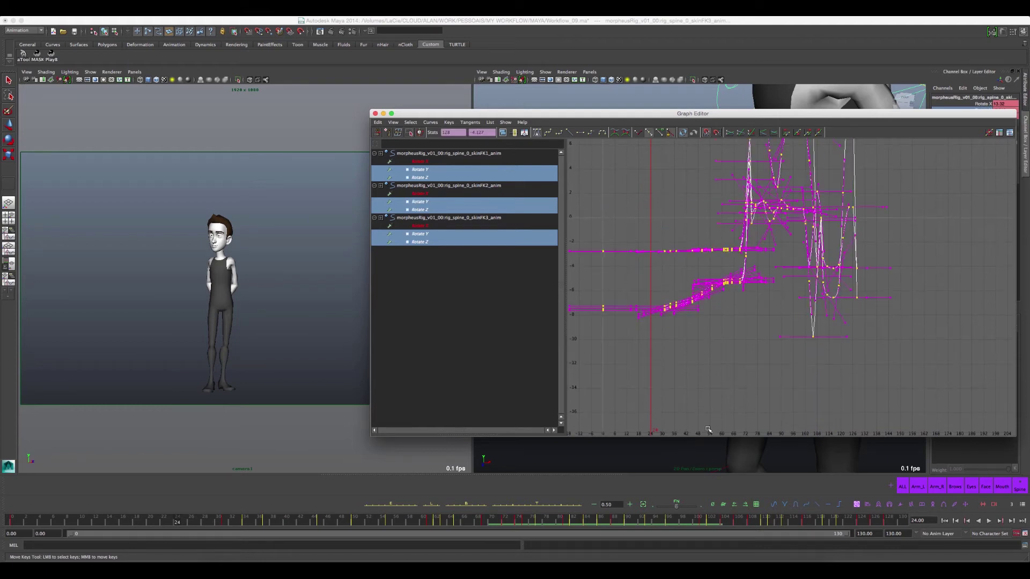
Step: Apply Flow tangents to all selected spine keys, deselect, and zoom in on the smoothed curves
{"action": "left_click", "coordinate": [773, 505]}
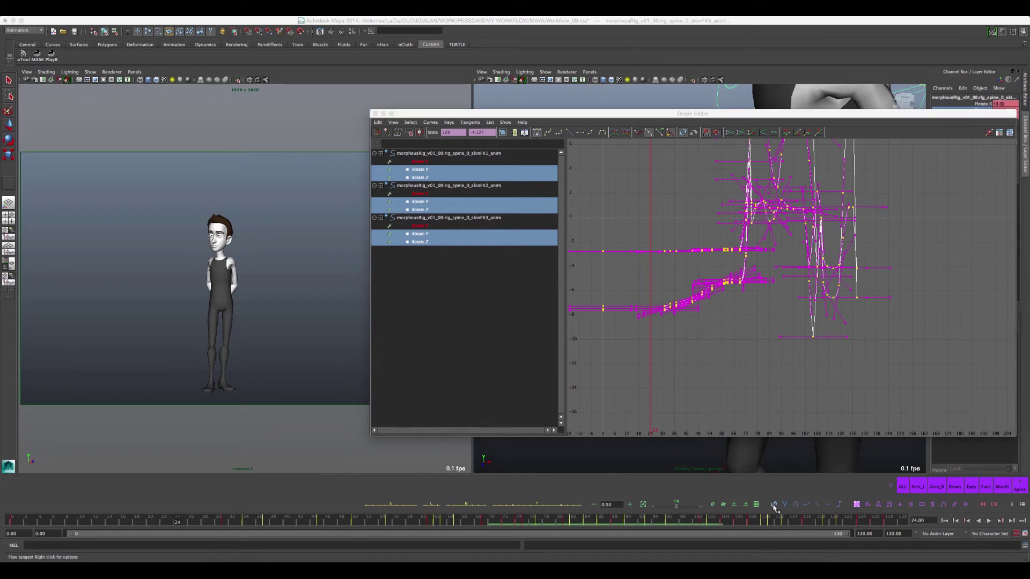
{"action": "left_click", "coordinate": [722, 326]}
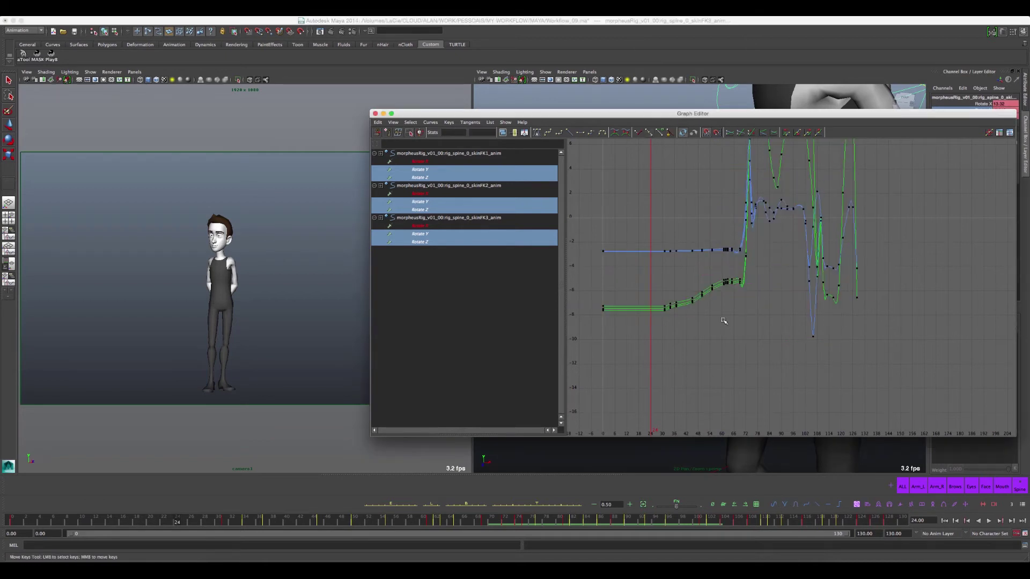
{"action": "mouse_move", "coordinate": [683, 279]}
{"action": "right_mouse_down", "text": "alt"}
{"action": "mouse_move", "coordinate": [695, 266]}
{"action": "mouse_move", "coordinate": [859, 268]}
{"action": "right_mouse_up", "text": "alt"}
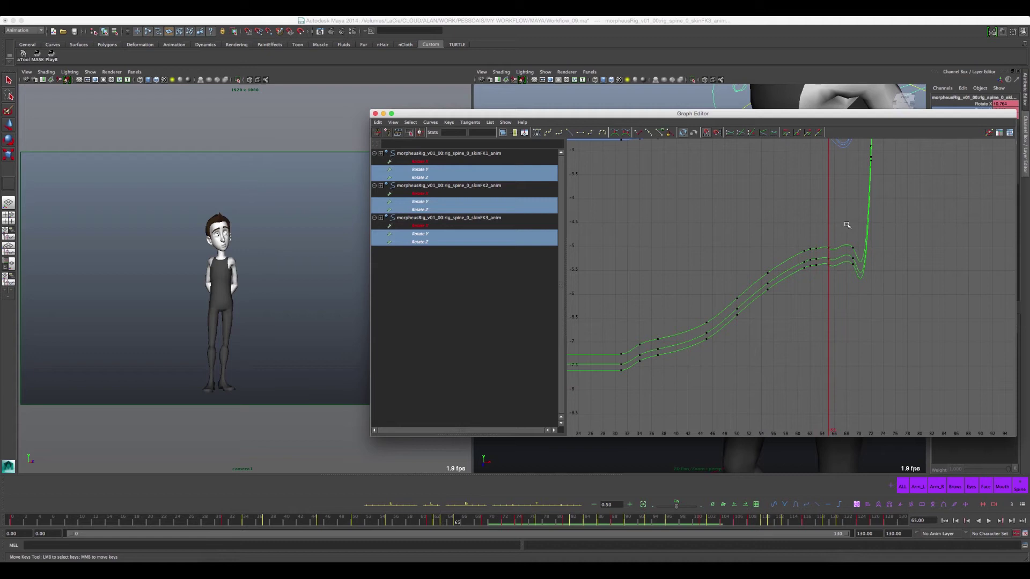
Step: Zoom the graph in on frames 64–104 and scrub to frame 72
{"action": "scroll", "coordinate": [859, 225], "scroll_direction": "down", "scroll_amount": 3}
{"action": "scroll", "coordinate": [741, 295], "scroll_direction": "down", "scroll_amount": 3}
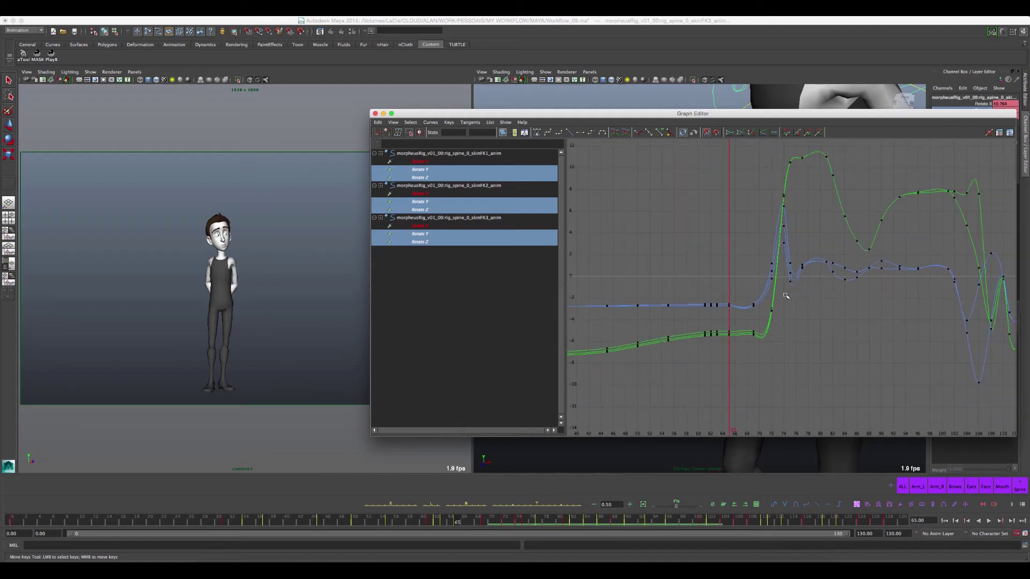
{"action": "left_click_drag", "start_coordinate": [709, 288], "coordinate": [790, 356]}
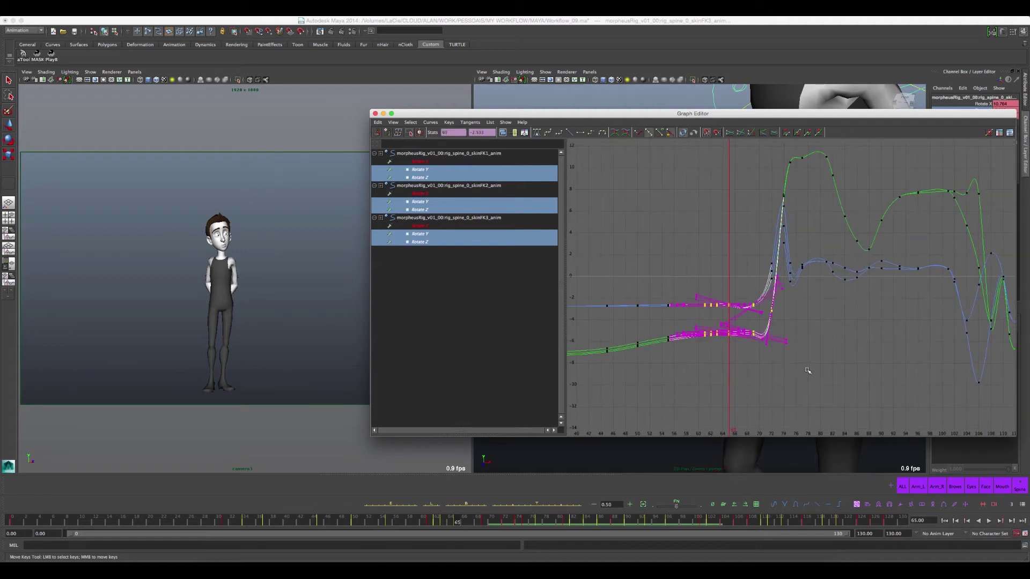
{"action": "left_click", "coordinate": [802, 349]}
{"action": "middle_click_drag", "start_coordinate": [801, 281], "coordinate": [710, 320], "text": "alt"}
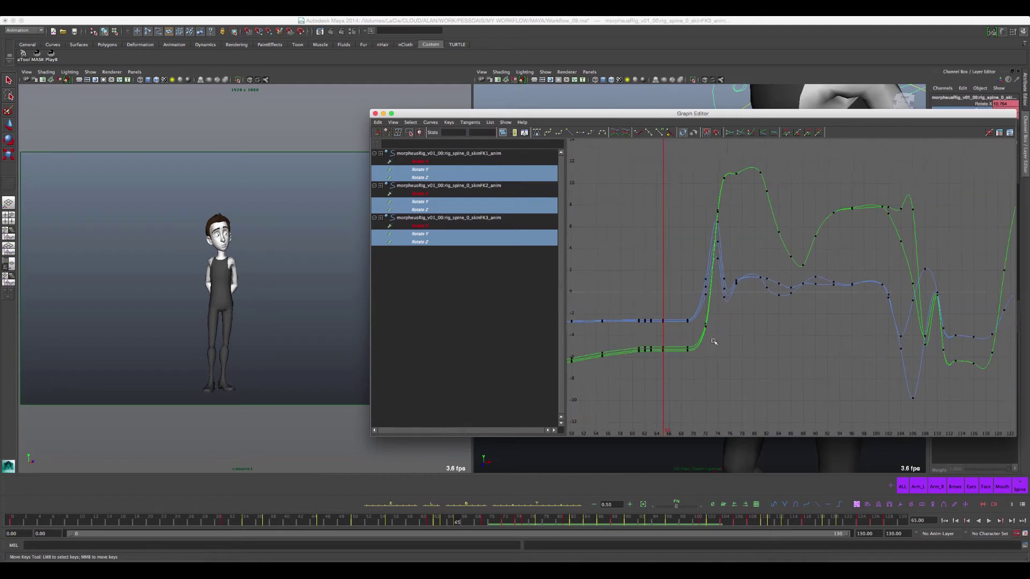
{"action": "right_click_drag", "start_coordinate": [710, 320], "coordinate": [779, 336], "text": "alt"}
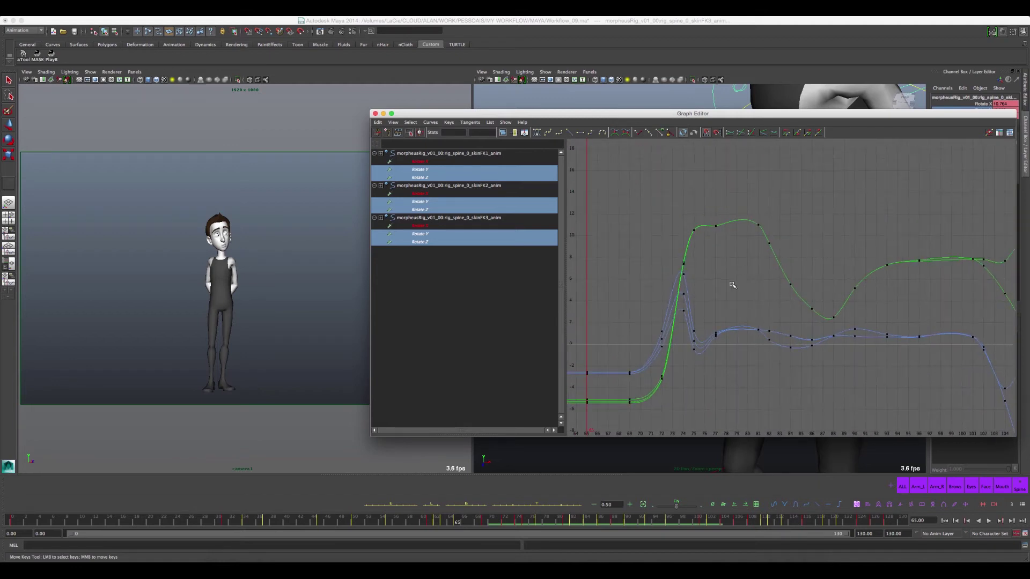
{"action": "left_click_drag", "start_coordinate": [751, 284], "coordinate": [659, 349]}
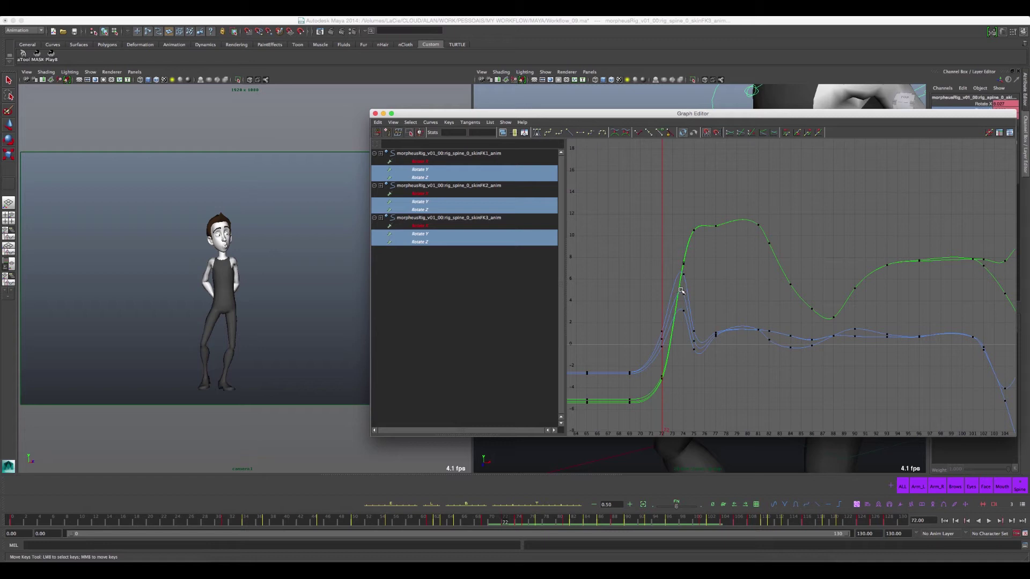
Step: Step to the frame-77 key and raise the green curve's key there to 11.463
{"action": "key", "text": "period"}
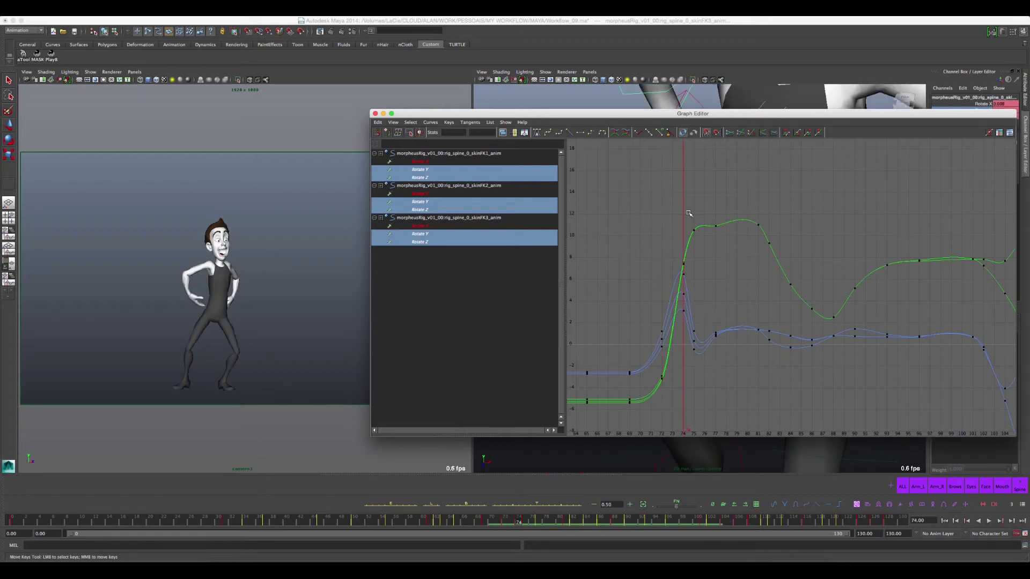
{"action": "key", "text": "period"}
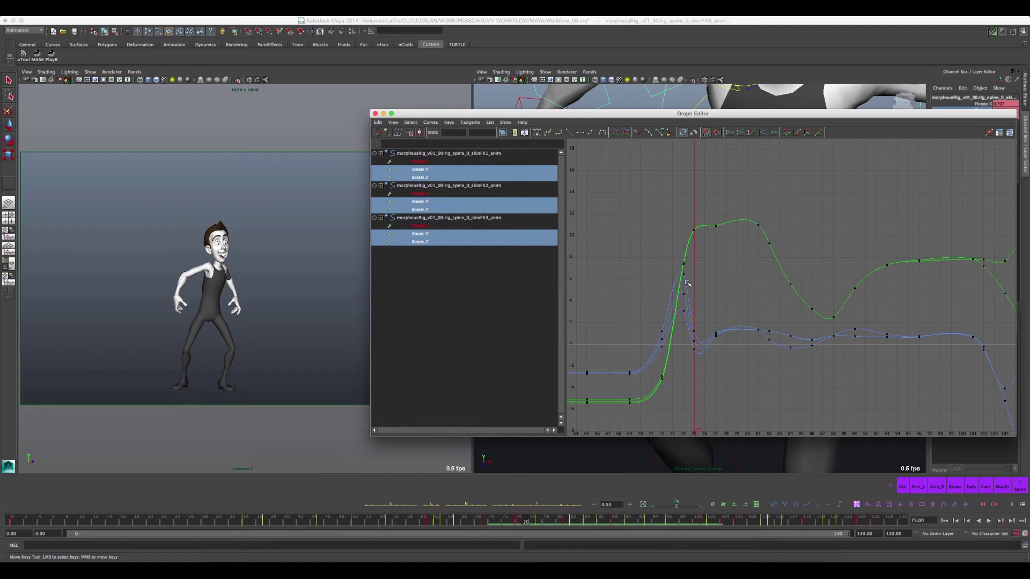
{"action": "key", "text": "period"}
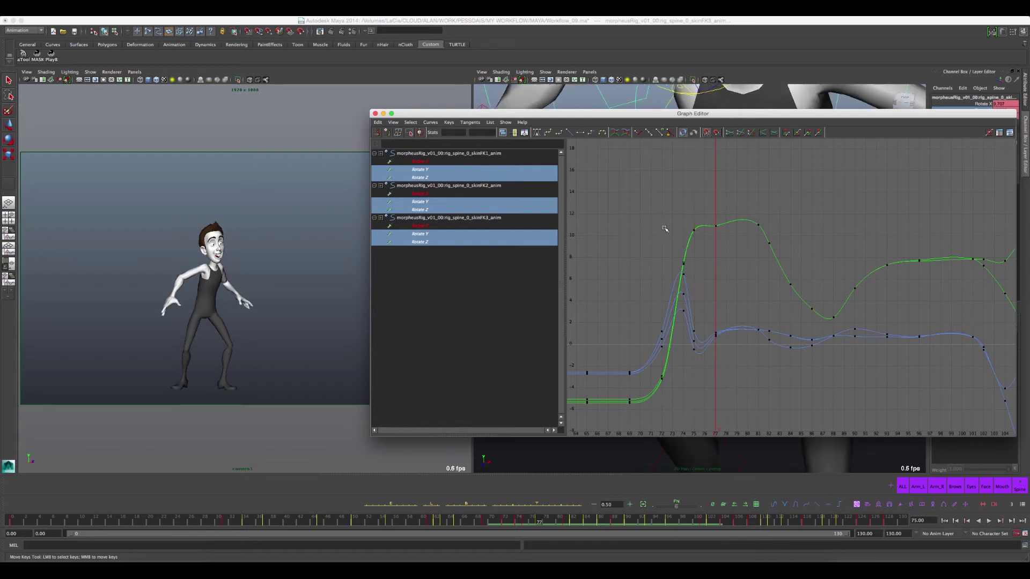
{"action": "left_click_drag", "start_coordinate": [707, 213], "coordinate": [722, 245]}
{"action": "middle_click_drag", "start_coordinate": [720, 239], "coordinate": [714, 231]}
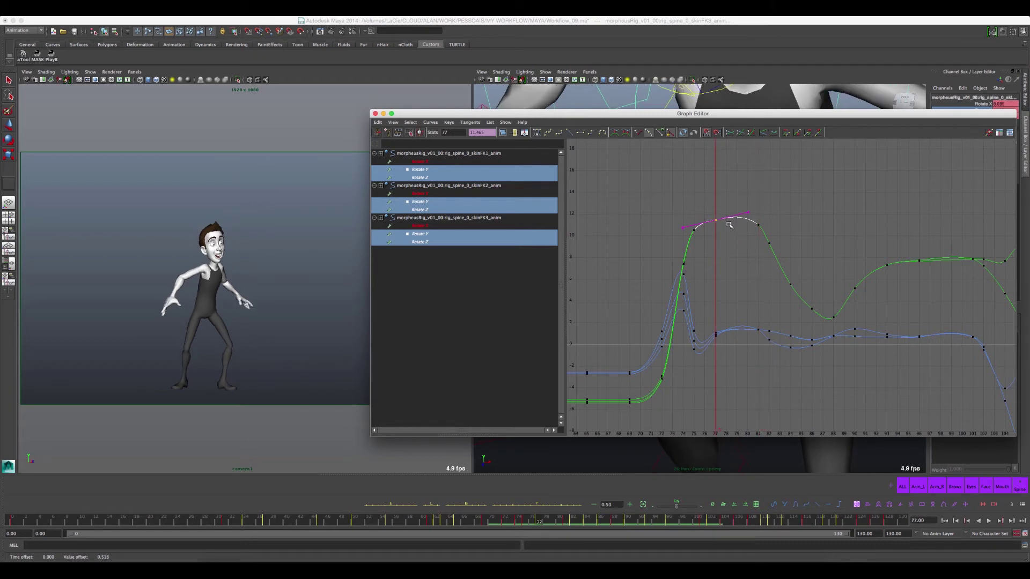
{"action": "mouse_move", "coordinate": [732, 321]}
{"action": "right_mouse_down", "text": "alt"}
{"action": "mouse_move", "coordinate": [670, 265]}
{"action": "mouse_move", "coordinate": [702, 420]}
{"action": "right_mouse_up", "text": "alt"}
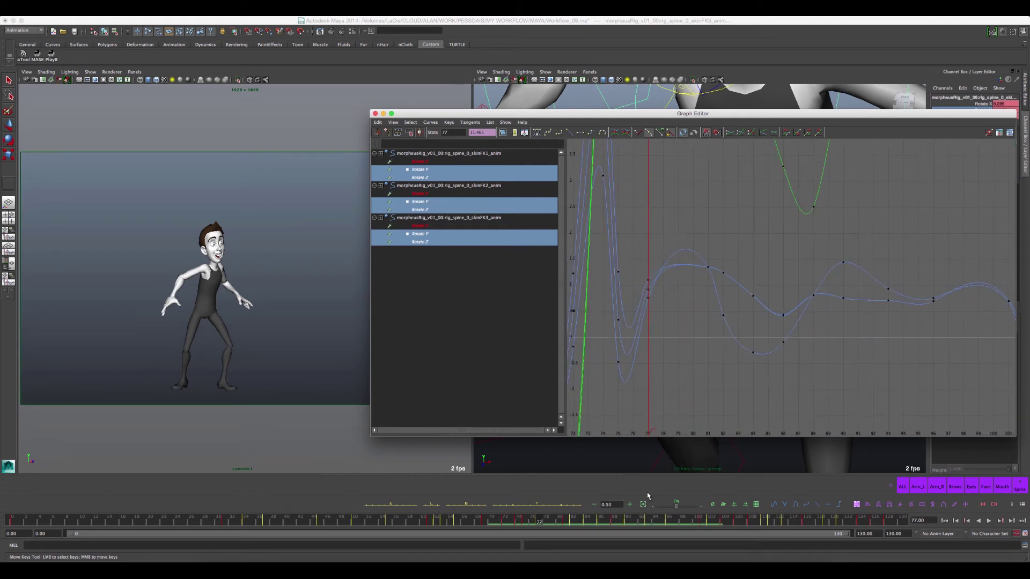
Step: Play the animation briefly to review the spine motion, then zoom out vertically
{"action": "left_click", "coordinate": [539, 519]}
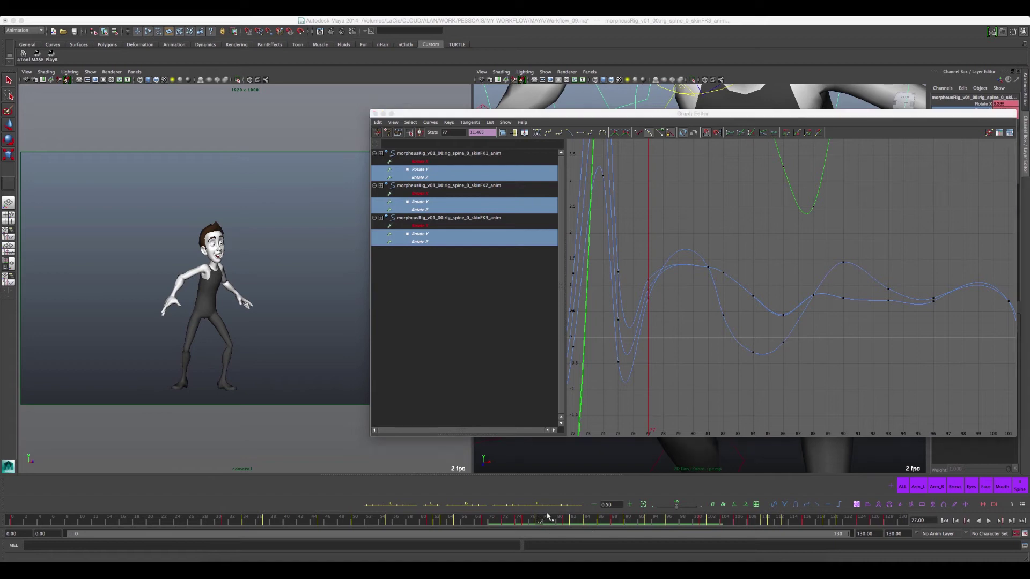
{"action": "key", "text": "alt+v"}
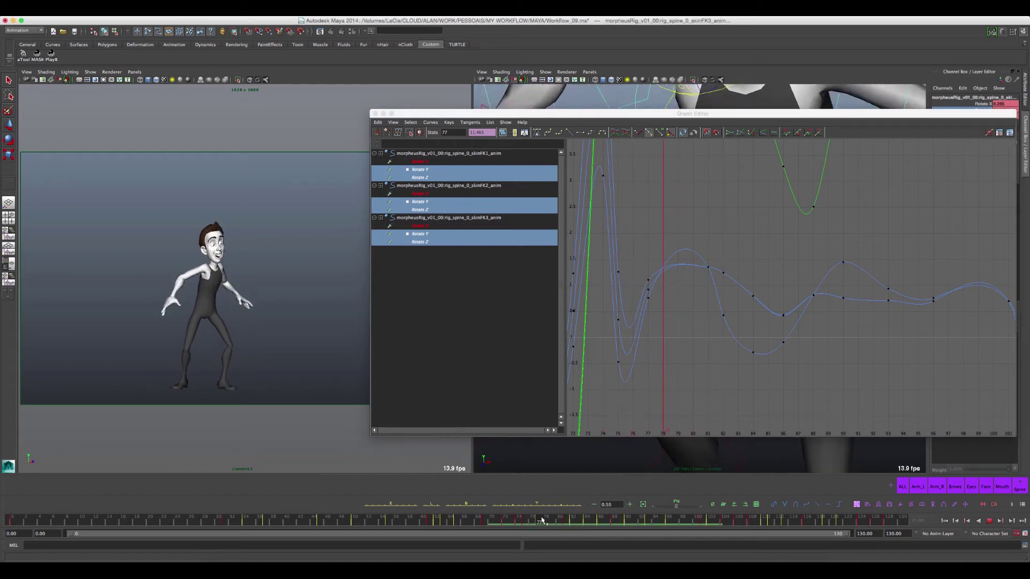
{"action": "key", "text": "alt+v"}
{"action": "right_click_drag", "start_coordinate": [687, 205], "coordinate": [697, 258], "text": "alt+shift"}
Step: Reshape the blue curve's frame-77 key tangents to flatten its peak, then frame the curves
{"action": "left_click_drag", "start_coordinate": [635, 277], "coordinate": [674, 328]}
{"action": "mouse_move", "coordinate": [690, 340]}
{"action": "right_mouse_down", "text": "alt+shift"}
{"action": "mouse_move", "coordinate": [688, 266]}
{"action": "mouse_move", "coordinate": [682, 275]}
{"action": "right_mouse_up", "text": "alt+shift"}
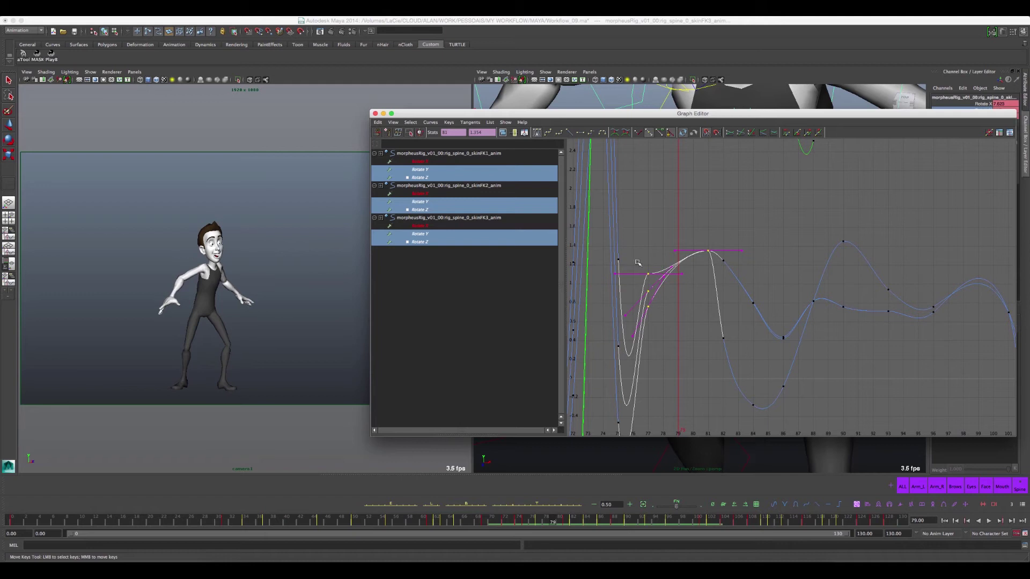
{"action": "left_click", "coordinate": [633, 284]}
{"action": "left_click", "coordinate": [650, 273]}
{"action": "middle_click_drag", "start_coordinate": [659, 292], "coordinate": [663, 242]}
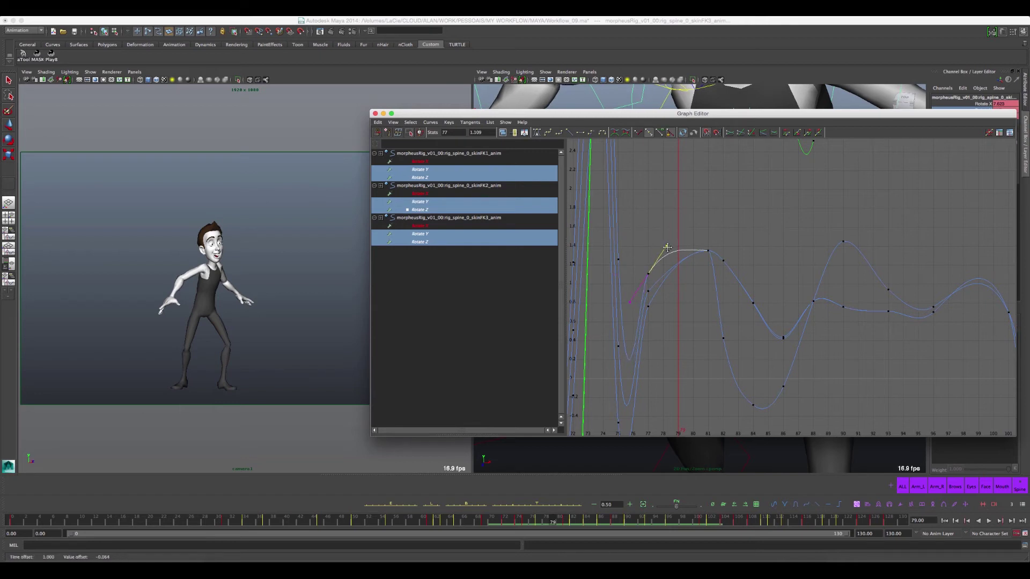
{"action": "middle_click_drag", "start_coordinate": [664, 242], "coordinate": [671, 249]}
{"action": "left_click_drag", "start_coordinate": [662, 320], "coordinate": [640, 284]}
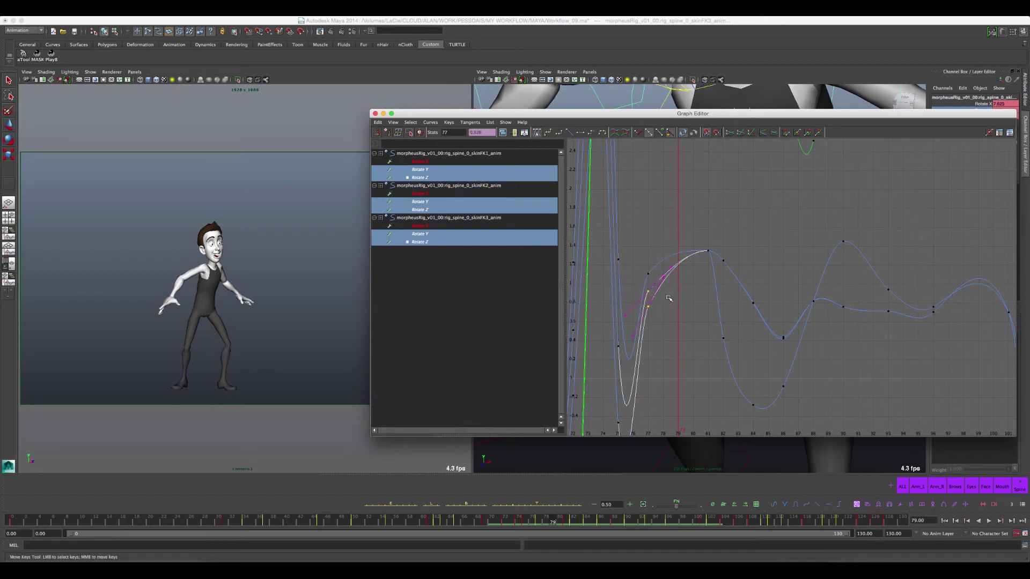
{"action": "middle_click_drag", "start_coordinate": [660, 266], "coordinate": [663, 275]}
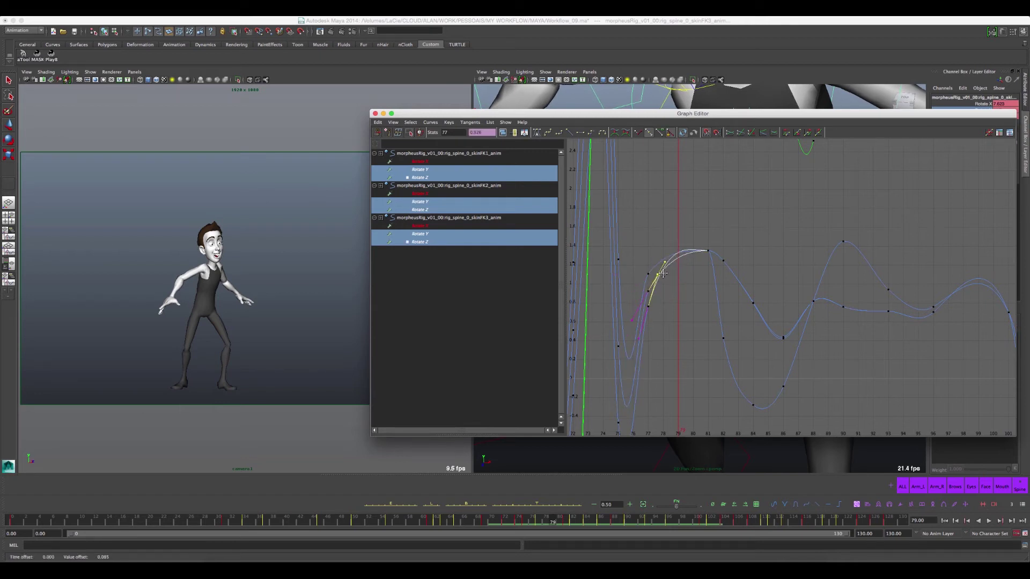
{"action": "left_click", "coordinate": [681, 283]}
{"action": "key", "text": "a"}
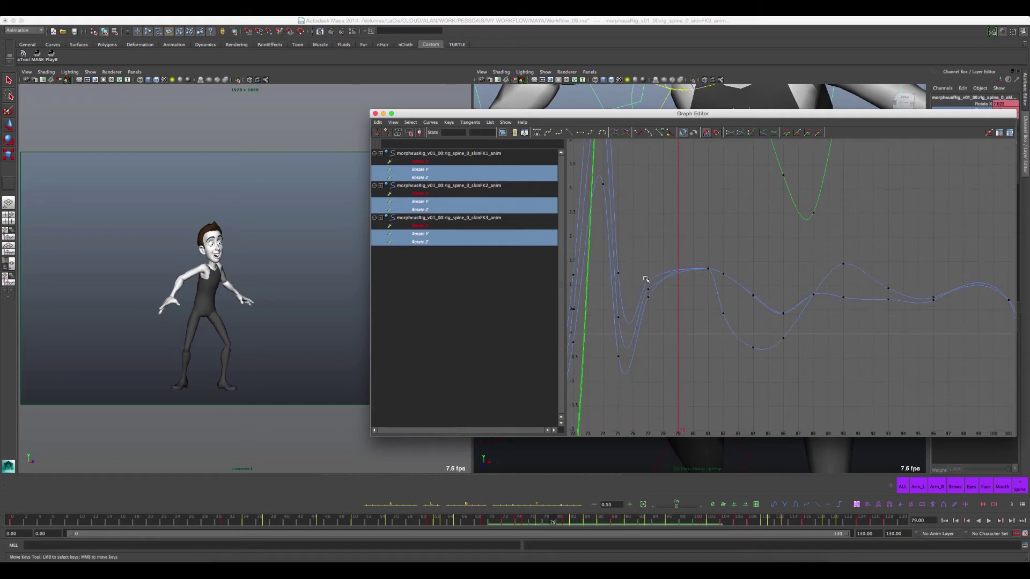
{"action": "right_click_drag", "start_coordinate": [713, 252], "coordinate": [699, 302], "text": "alt"}
Step: Pull the frame-81 key's tangent to flatten the green curve between frames 77 and 81
{"action": "middle_click_drag", "start_coordinate": [698, 301], "coordinate": [757, 307], "text": "alt"}
{"action": "left_click_drag", "start_coordinate": [643, 173], "coordinate": [678, 215]}
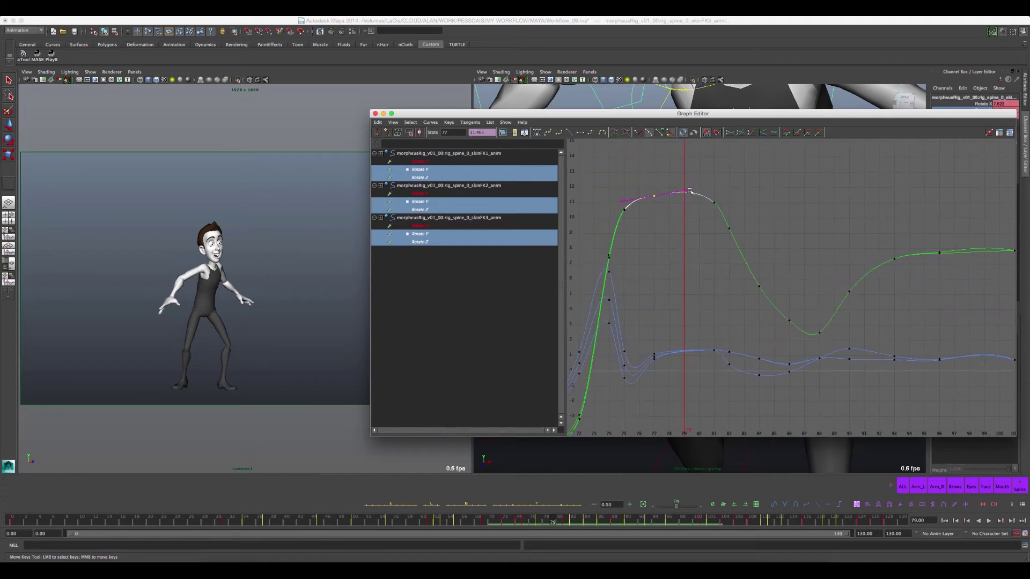
{"action": "left_click", "coordinate": [714, 202]}
{"action": "middle_click_drag", "start_coordinate": [692, 182], "coordinate": [686, 179]}
{"action": "left_click_drag", "start_coordinate": [641, 189], "coordinate": [684, 199]}
Step: Move to the green curve's later plateau and select its keys at frames 101 and 96
{"action": "middle_click_drag", "start_coordinate": [753, 311], "coordinate": [687, 278], "text": "alt"}
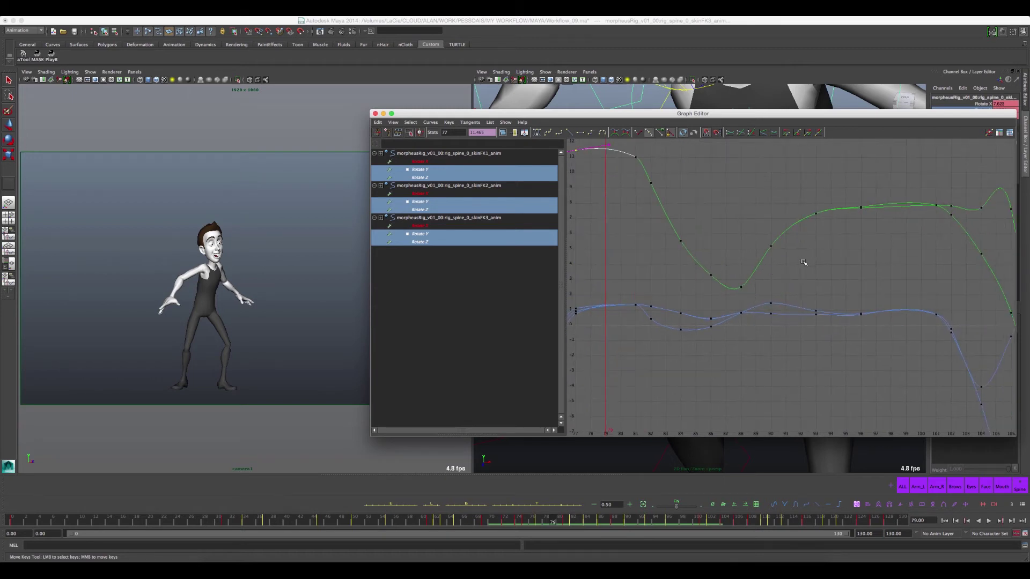
{"action": "mouse_move", "coordinate": [776, 286]}
{"action": "middle_mouse_down", "text": "alt"}
{"action": "mouse_move", "coordinate": [746, 280]}
{"action": "mouse_move", "coordinate": [738, 261]}
{"action": "middle_mouse_up", "text": "alt"}
{"action": "mouse_move", "coordinate": [741, 274]}
{"action": "right_mouse_down", "text": "alt"}
{"action": "mouse_move", "coordinate": [725, 295]}
{"action": "mouse_move", "coordinate": [729, 285]}
{"action": "right_mouse_up", "text": "alt"}
{"action": "middle_click_drag", "start_coordinate": [738, 294], "coordinate": [701, 304], "text": "alt"}
{"action": "left_click_drag", "start_coordinate": [755, 180], "coordinate": [753, 218]}
{"action": "left_click", "coordinate": [677, 200]}
{"action": "key", "text": "f"}
{"action": "scroll", "coordinate": [681, 193], "scroll_direction": "down", "scroll_amount": 3}
Step: Nudge the green curve's frame-96 key down, then slightly back up
{"action": "left_click", "coordinate": [693, 277]}
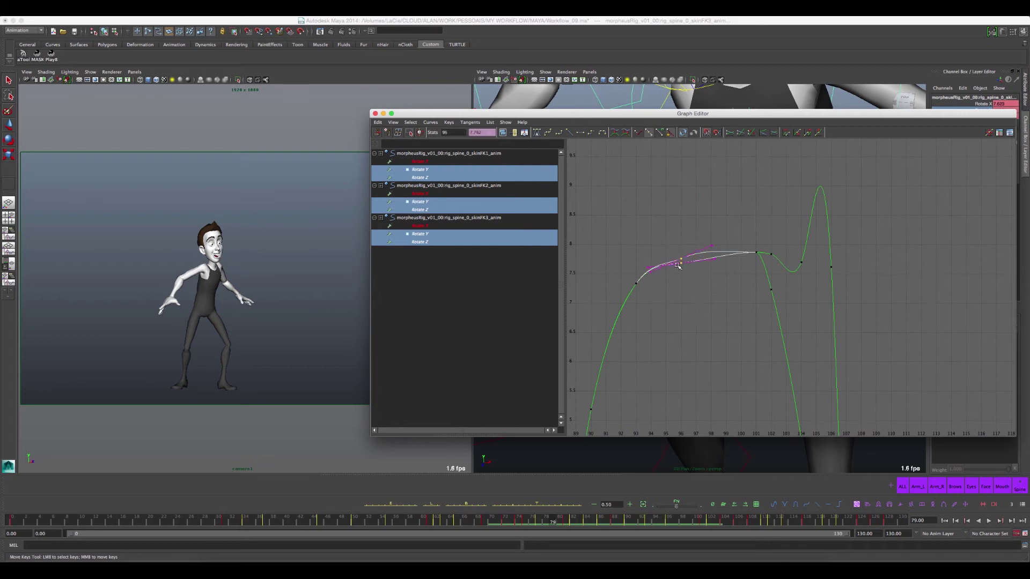
{"action": "middle_click_drag", "start_coordinate": [691, 265], "coordinate": [681, 271]}
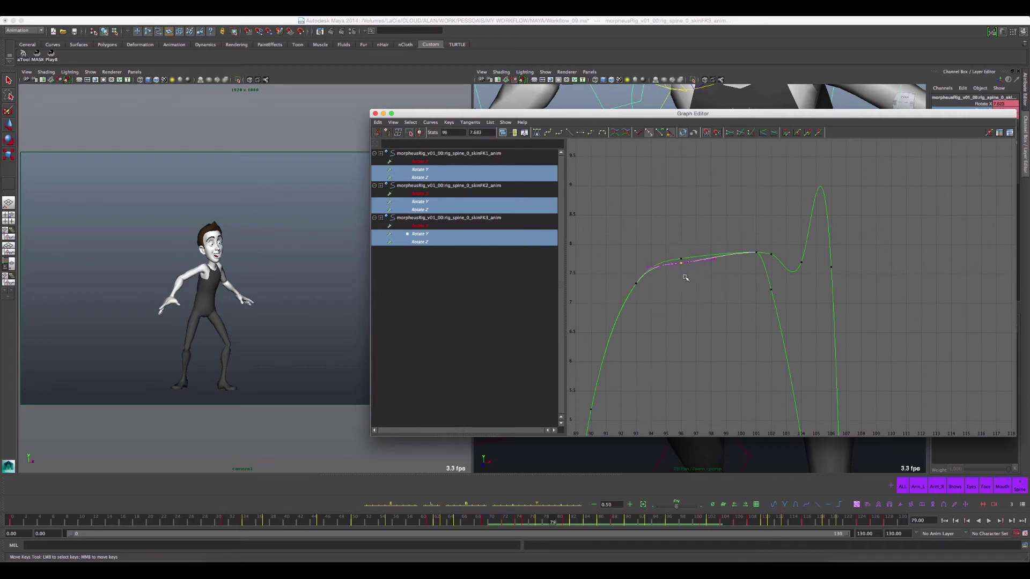
{"action": "left_click", "coordinate": [685, 271]}
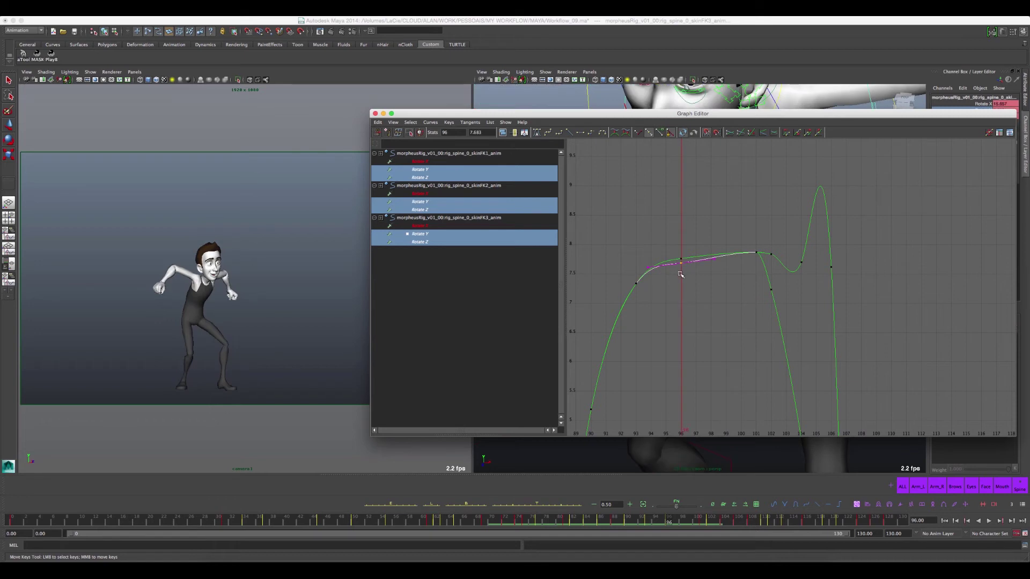
{"action": "middle_click_drag", "start_coordinate": [680, 274], "coordinate": [681, 272]}
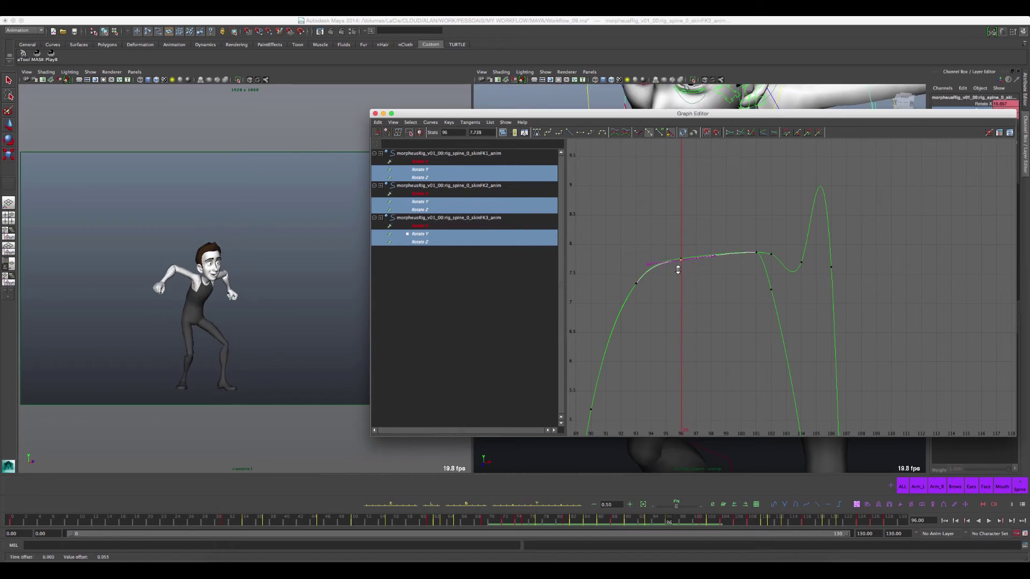
{"action": "mouse_move", "coordinate": [689, 356]}
{"action": "right_mouse_down", "text": "alt"}
{"action": "mouse_move", "coordinate": [713, 241]}
{"action": "mouse_move", "coordinate": [718, 279]}
{"action": "right_mouse_up", "text": "alt"}
{"action": "mouse_move", "coordinate": [718, 279]}
{"action": "middle_mouse_down", "text": "alt"}
{"action": "mouse_move", "coordinate": [753, 283]}
{"action": "mouse_move", "coordinate": [700, 215]}
{"action": "middle_mouse_up", "text": "alt"}
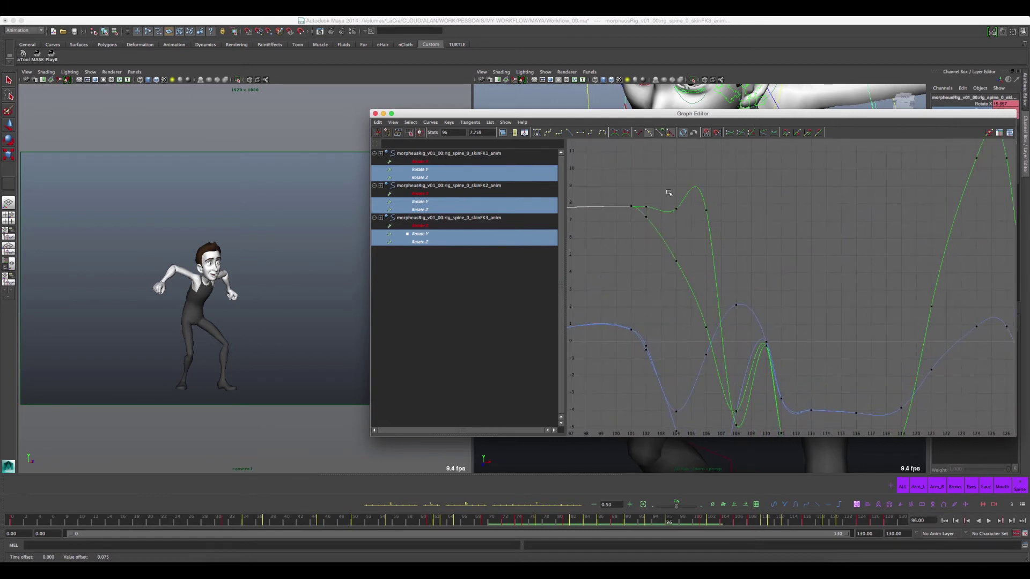
Step: Select the keys around frames 104–106 and flatten the overshoot peak near frame 105
{"action": "left_click_drag", "start_coordinate": [668, 198], "coordinate": [738, 227]}
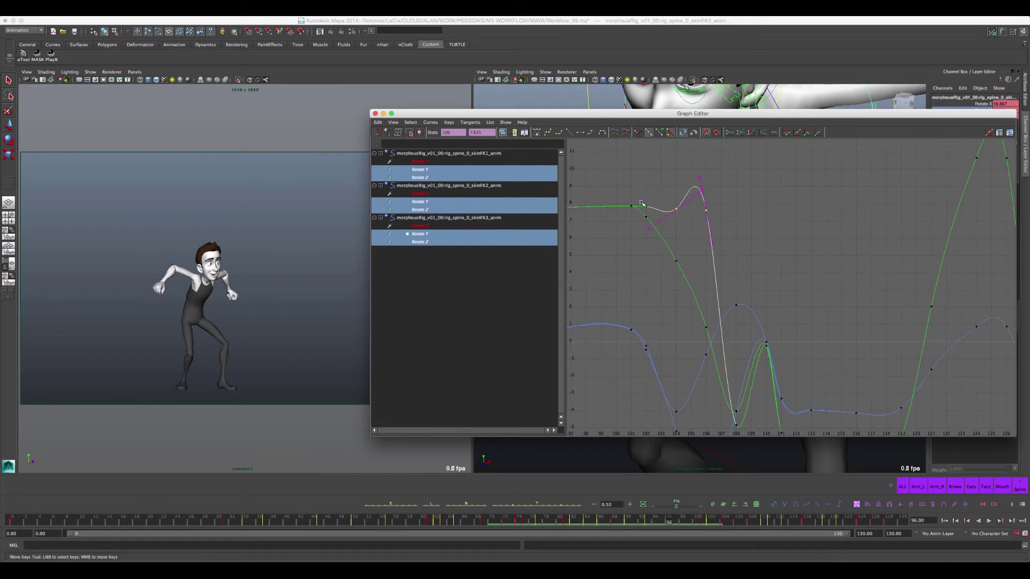
{"action": "middle_click_drag", "start_coordinate": [703, 336], "coordinate": [699, 258], "text": "alt"}
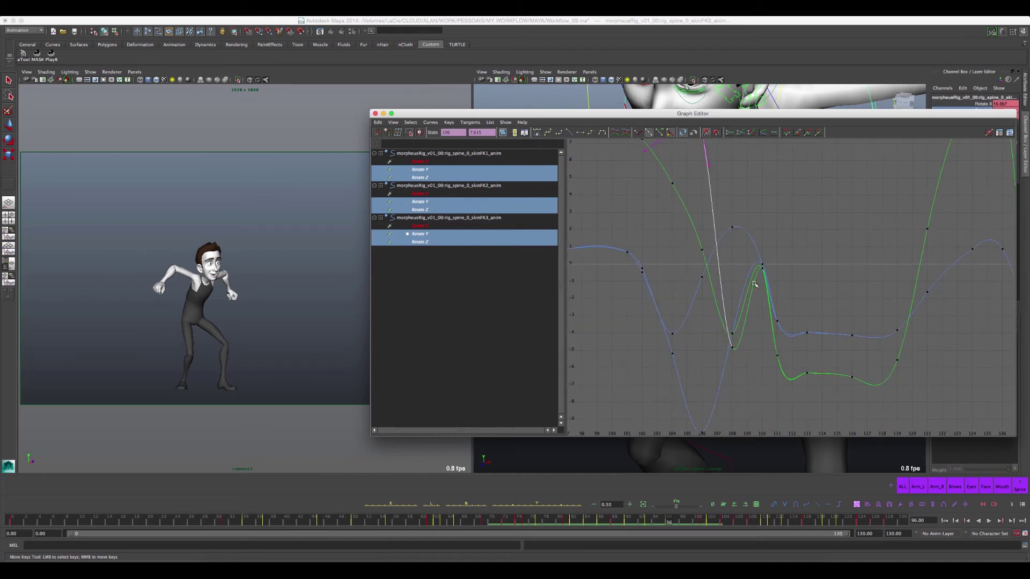
{"action": "mouse_move", "coordinate": [775, 306]}
{"action": "middle_mouse_down", "text": "alt"}
{"action": "mouse_move", "coordinate": [852, 266]}
{"action": "mouse_move", "coordinate": [703, 329]}
{"action": "middle_mouse_up", "text": "alt"}
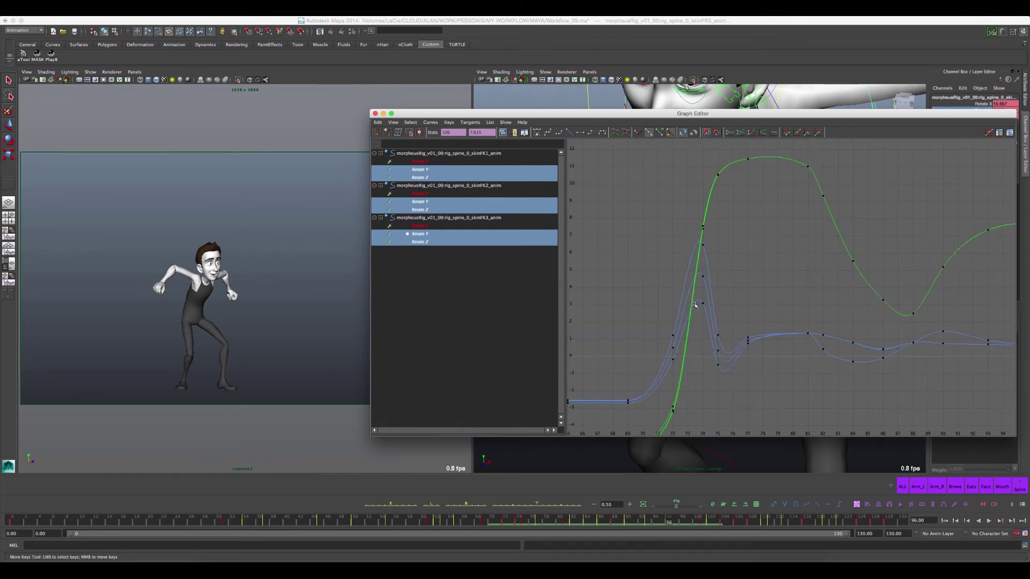
{"action": "middle_click_drag", "start_coordinate": [692, 282], "coordinate": [777, 230], "text": "alt"}
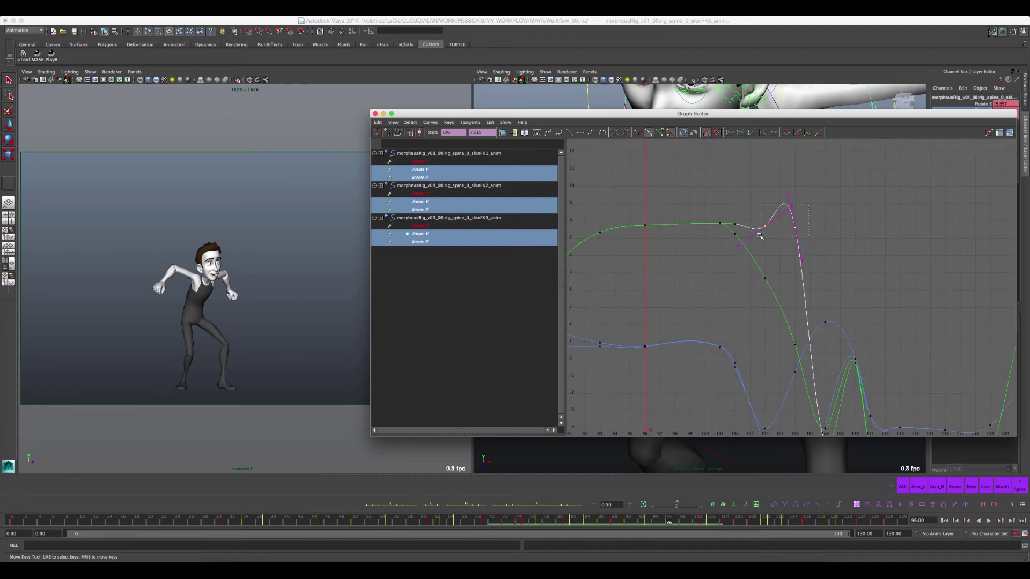
{"action": "middle_click_drag", "start_coordinate": [802, 276], "coordinate": [800, 263]}
Step: Lower the frame-106 key slightly so the curve rounds into the drop
{"action": "left_click", "coordinate": [824, 216]}
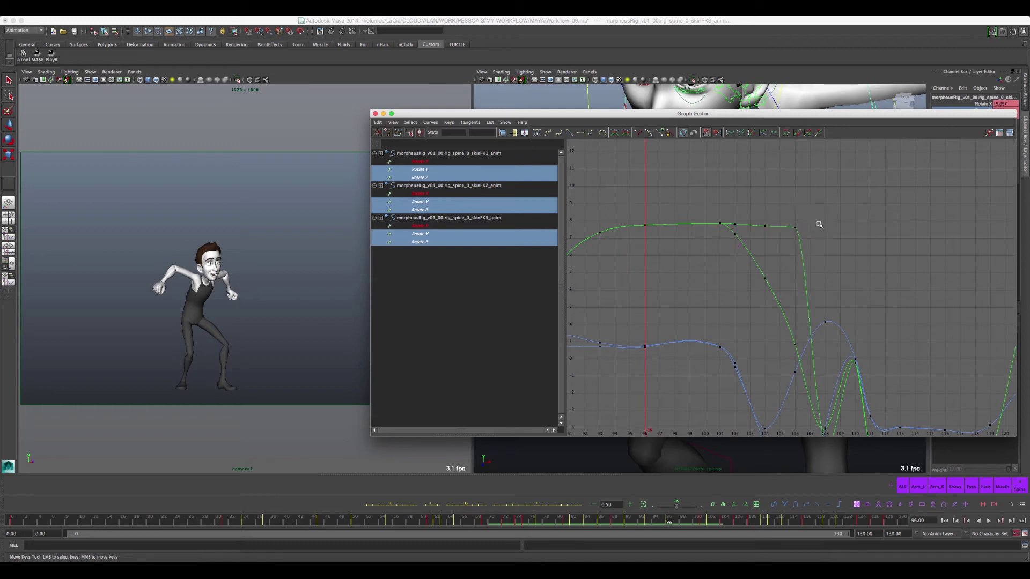
{"action": "left_click", "coordinate": [794, 229]}
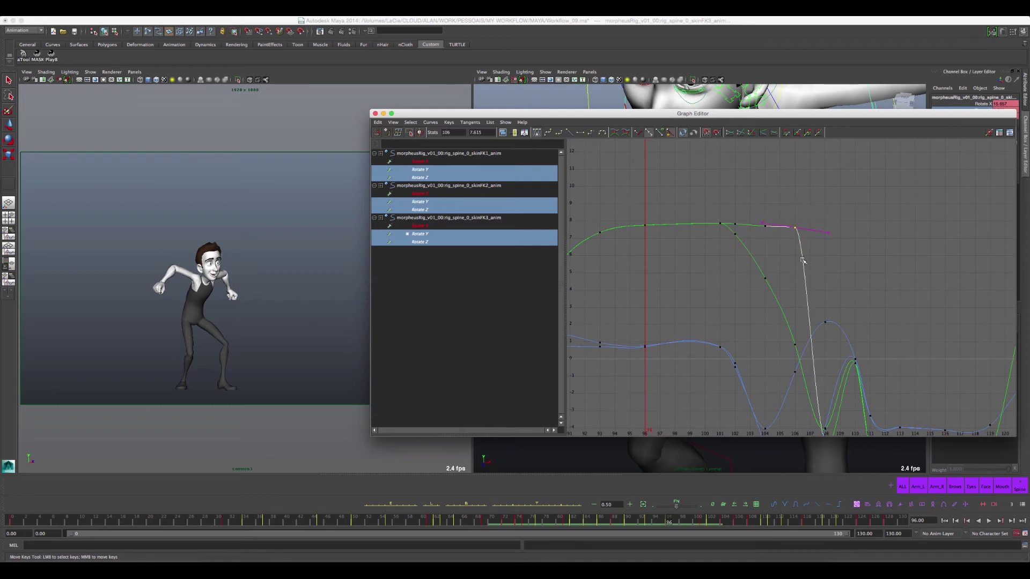
{"action": "left_click_drag", "start_coordinate": [761, 233], "coordinate": [792, 240]}
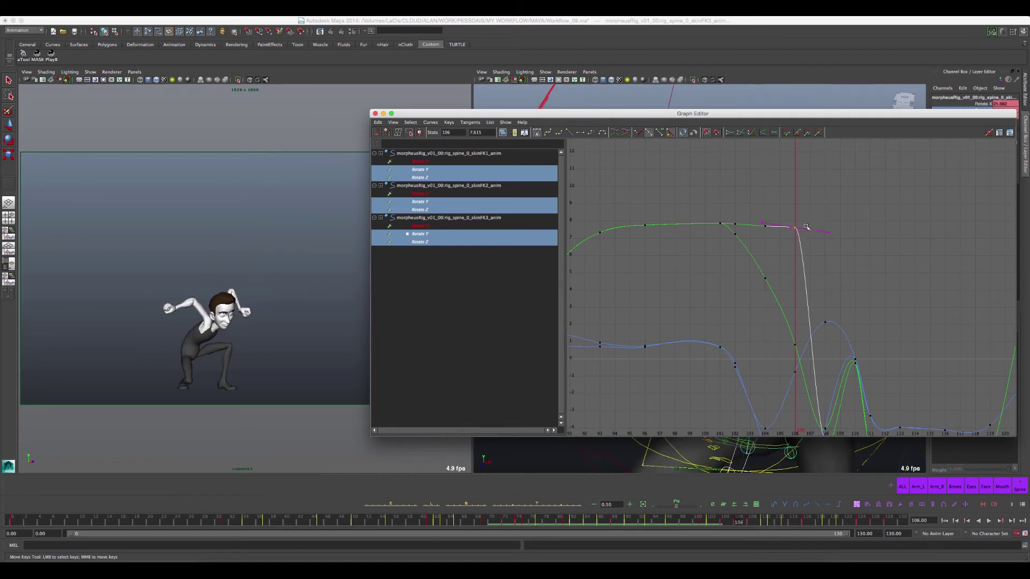
{"action": "middle_click_drag", "start_coordinate": [794, 231], "coordinate": [799, 257]}
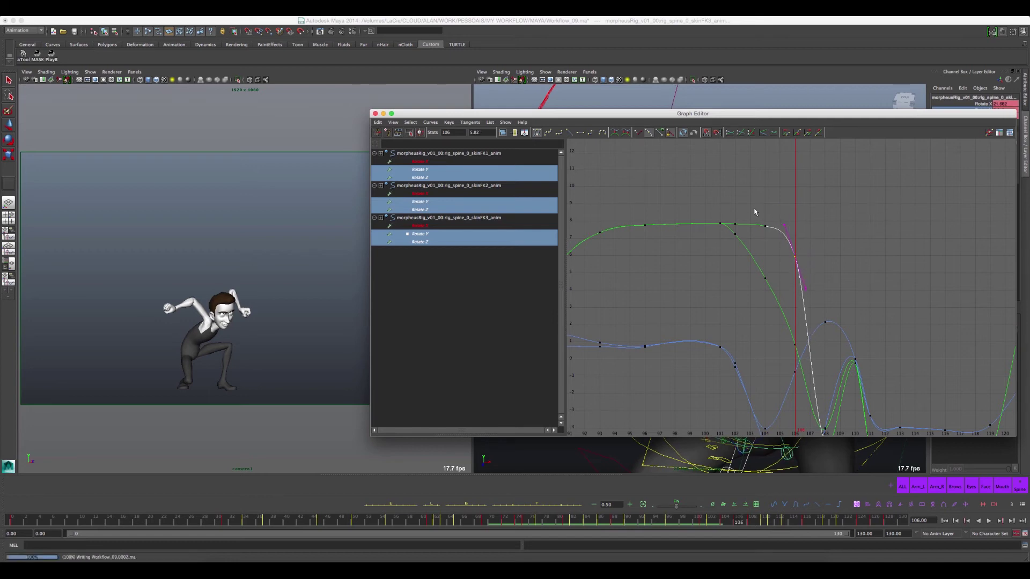
{"action": "left_click", "coordinate": [812, 336]}
{"action": "middle_click_drag", "start_coordinate": [794, 320], "coordinate": [753, 268], "text": "alt"}
{"action": "mouse_move", "coordinate": [788, 300]}
{"action": "middle_mouse_down", "text": "alt"}
{"action": "mouse_move", "coordinate": [726, 292]}
{"action": "mouse_move", "coordinate": [724, 309]}
{"action": "middle_mouse_up", "text": "alt"}
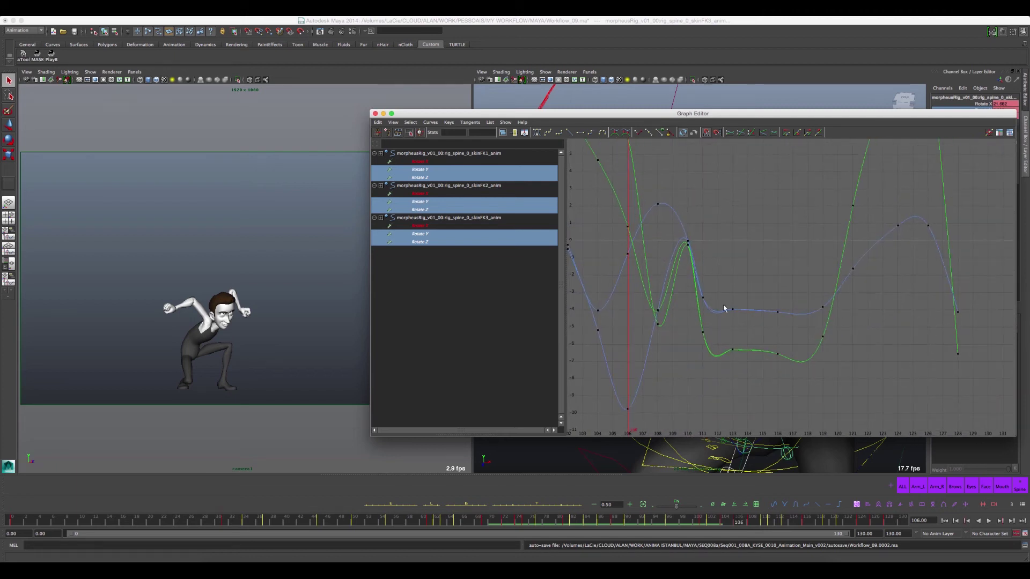
Step: Step forward to frame 119 and reshape the tangents of the frame-113 key
{"action": "key", "text": "period"}
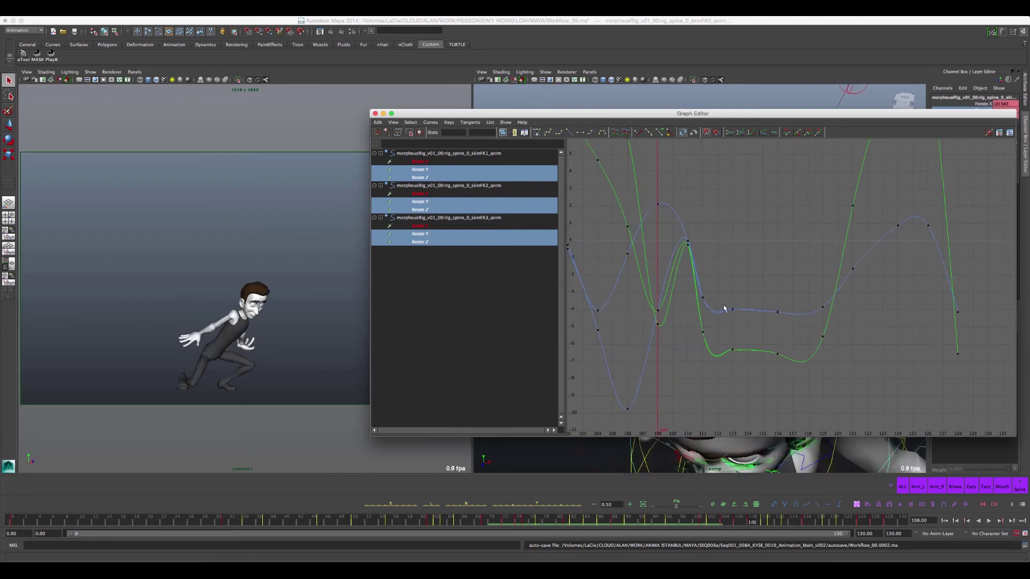
{"action": "key", "text": "period"}
{"action": "key", "text": "period"}
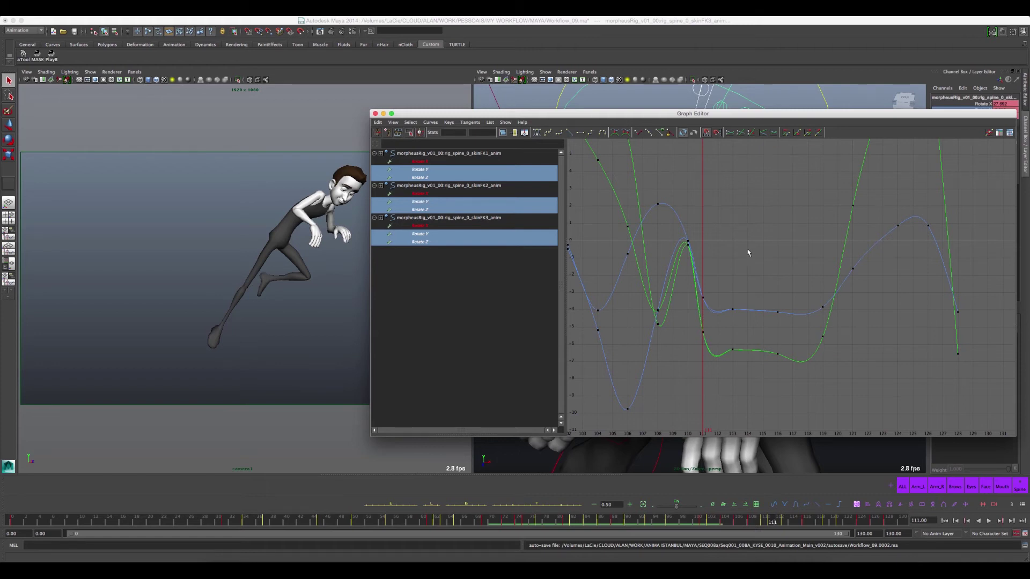
{"action": "key", "text": "period"}
{"action": "key", "text": "period"}
{"action": "key", "text": "period"}
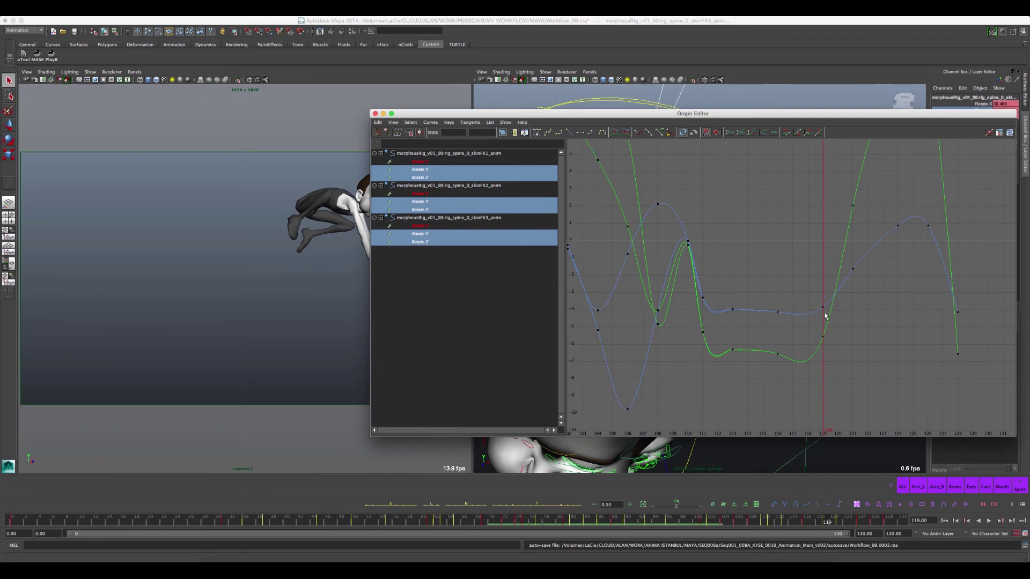
{"action": "mouse_move", "coordinate": [701, 381]}
{"action": "left_mouse_down"}
{"action": "mouse_move", "coordinate": [705, 389]}
{"action": "mouse_move", "coordinate": [736, 292]}
{"action": "left_mouse_up"}
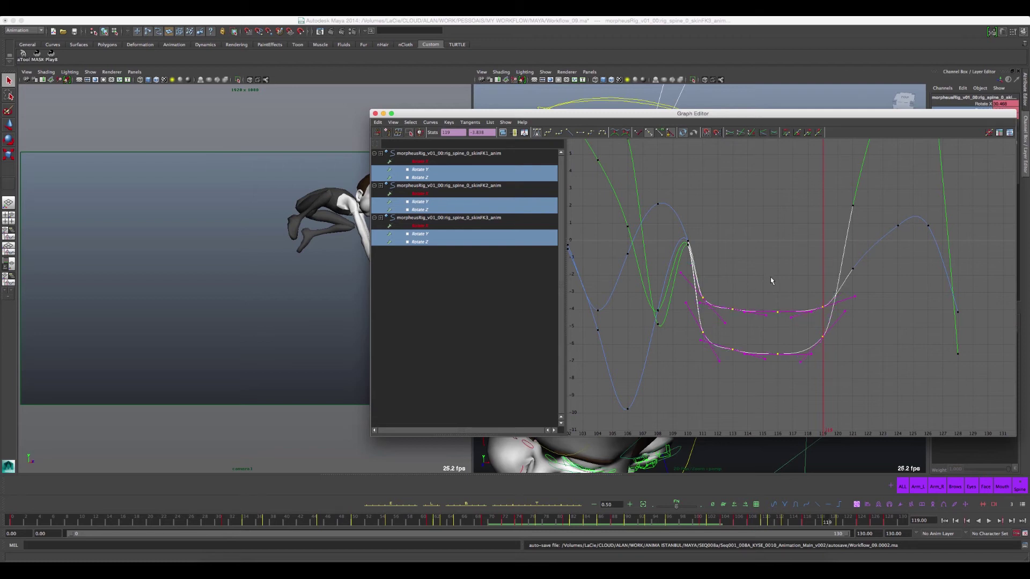
{"action": "middle_click_drag", "start_coordinate": [760, 278], "coordinate": [726, 280], "text": "alt"}
{"action": "left_click", "coordinate": [703, 290]}
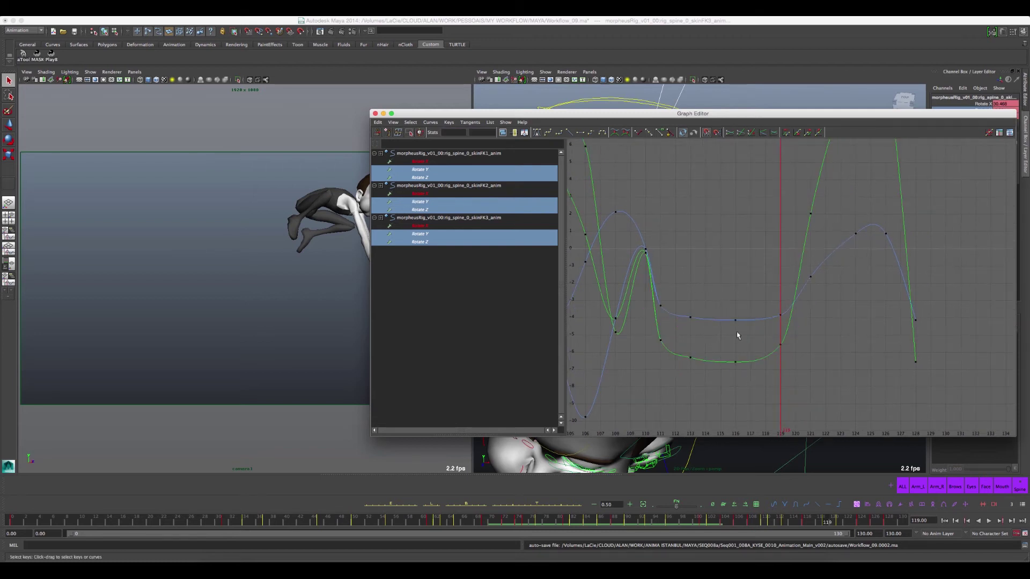
{"action": "left_click_drag", "start_coordinate": [690, 361], "coordinate": [707, 371]}
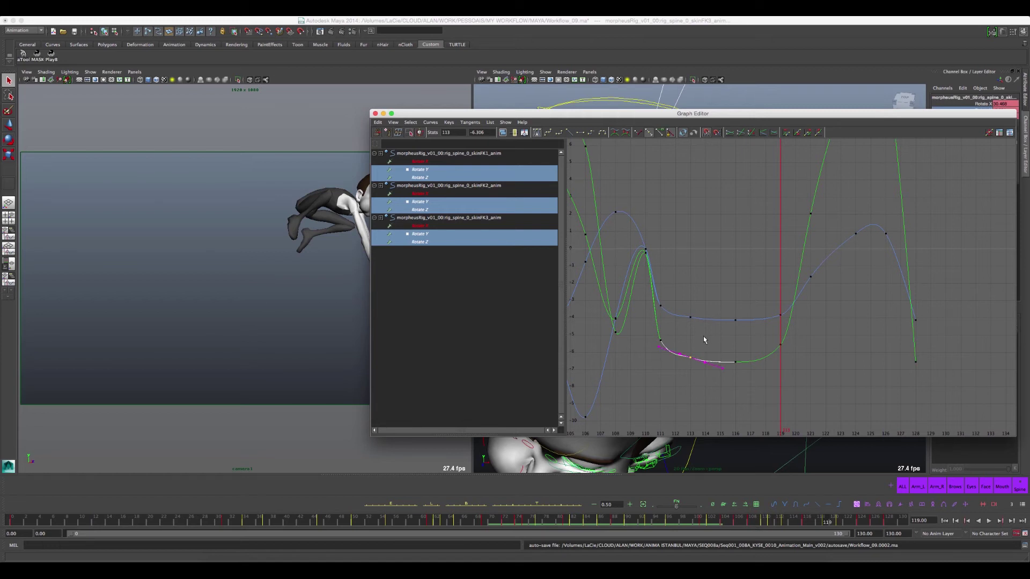
{"action": "middle_click_drag", "start_coordinate": [693, 374], "coordinate": [698, 351]}
Step: Select the frame-111 keys and filter the graph to only Rotate Y and Rotate Z curves
{"action": "middle_click_drag", "start_coordinate": [704, 332], "coordinate": [722, 309], "text": "alt"}
{"action": "left_click_drag", "start_coordinate": [664, 261], "coordinate": [648, 311]}
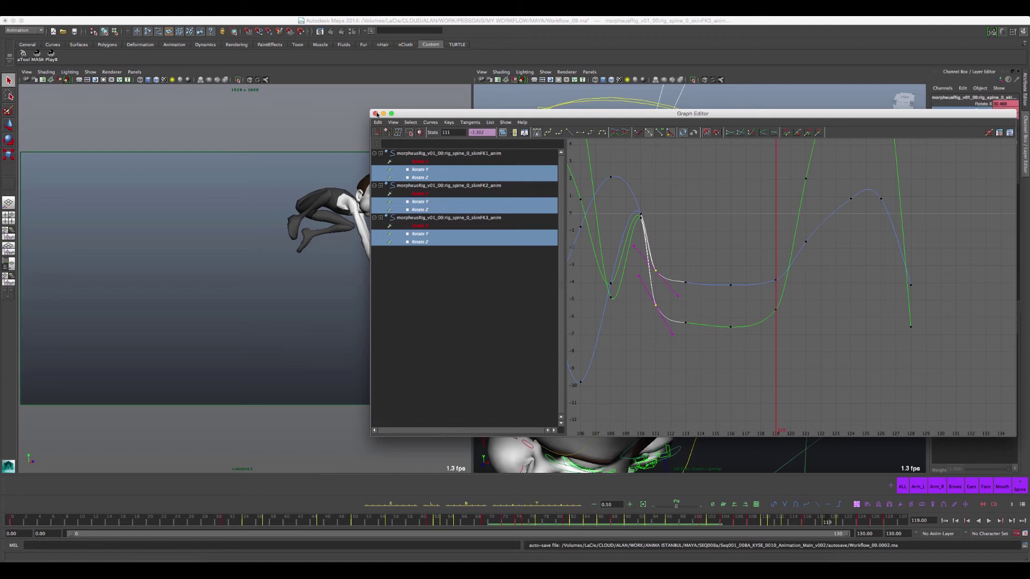
{"action": "left_click", "coordinate": [375, 114]}
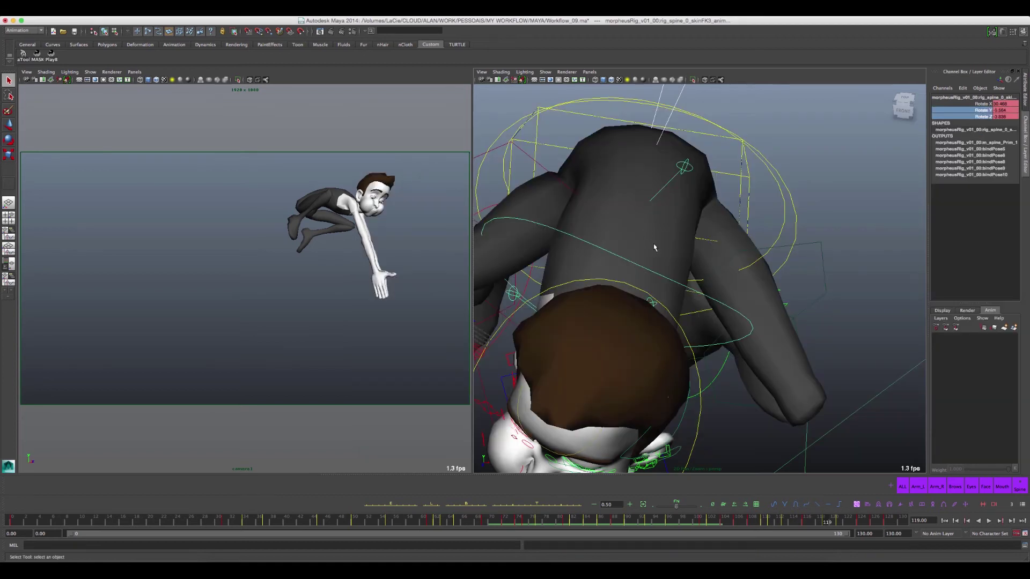
{"action": "key", "text": "g"}
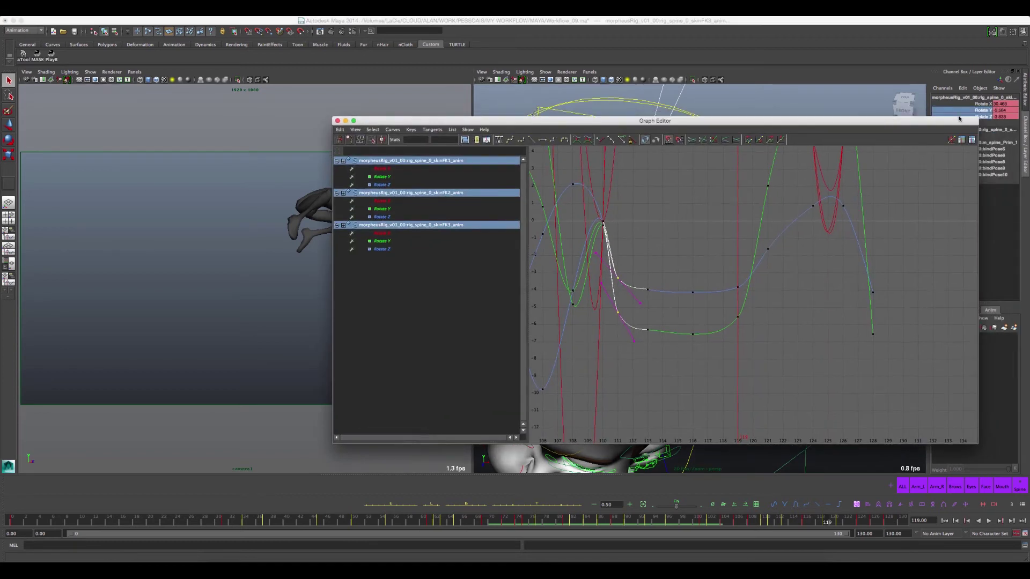
{"action": "left_click", "coordinate": [987, 111]}
{"action": "left_click", "coordinate": [985, 116], "text": "shift"}
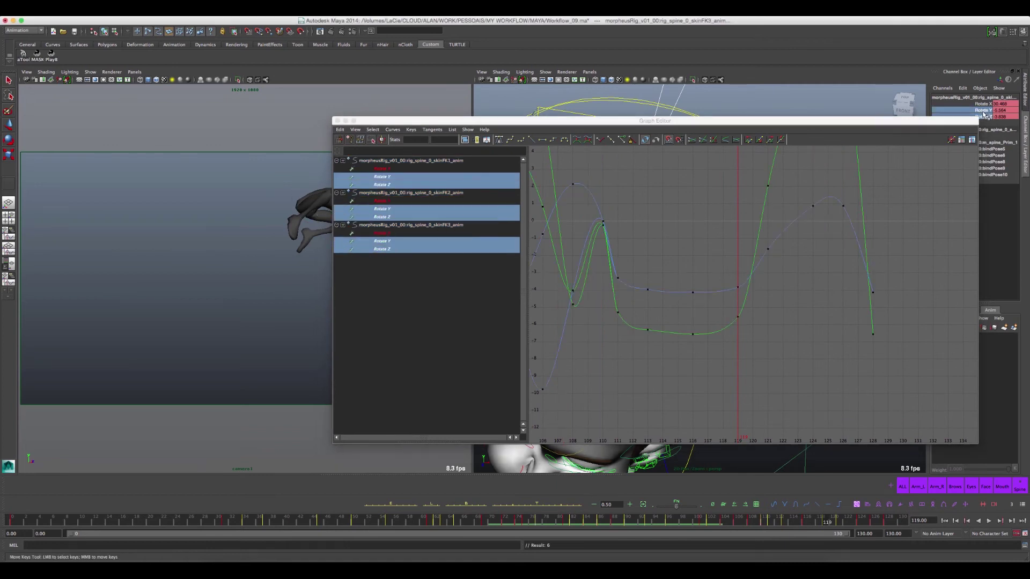
Step: Raise the frame-111 keys on both the Rotate Y and Rotate Z curves
{"action": "left_click", "coordinate": [614, 262]}
{"action": "key", "text": "ctrl+z"}
{"action": "mouse_move", "coordinate": [625, 267]}
{"action": "left_mouse_down"}
{"action": "mouse_move", "coordinate": [606, 337]}
{"action": "mouse_move", "coordinate": [618, 322]}
{"action": "left_mouse_up"}
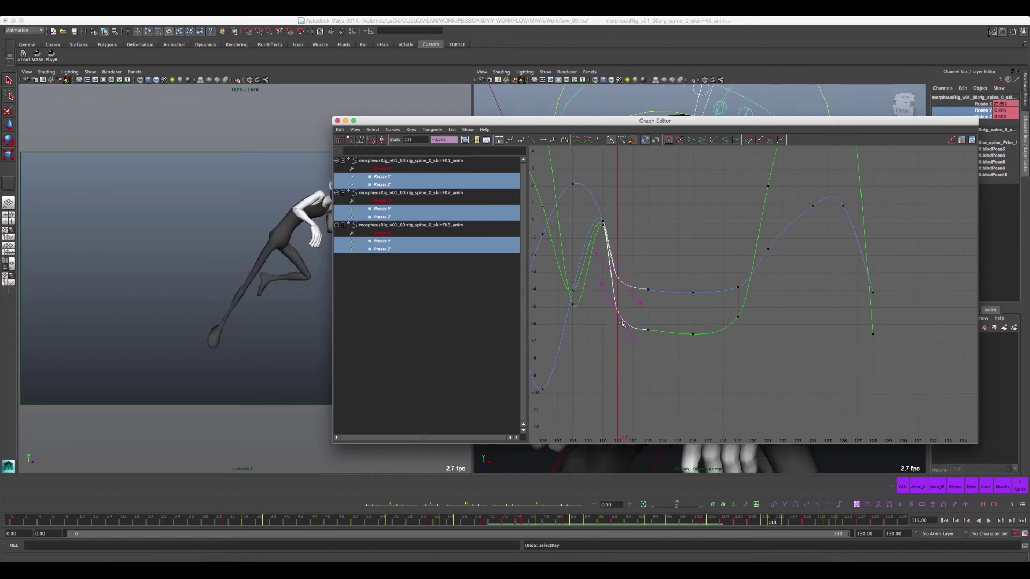
{"action": "middle_click_drag", "start_coordinate": [623, 318], "coordinate": [612, 302], "text": "shift"}
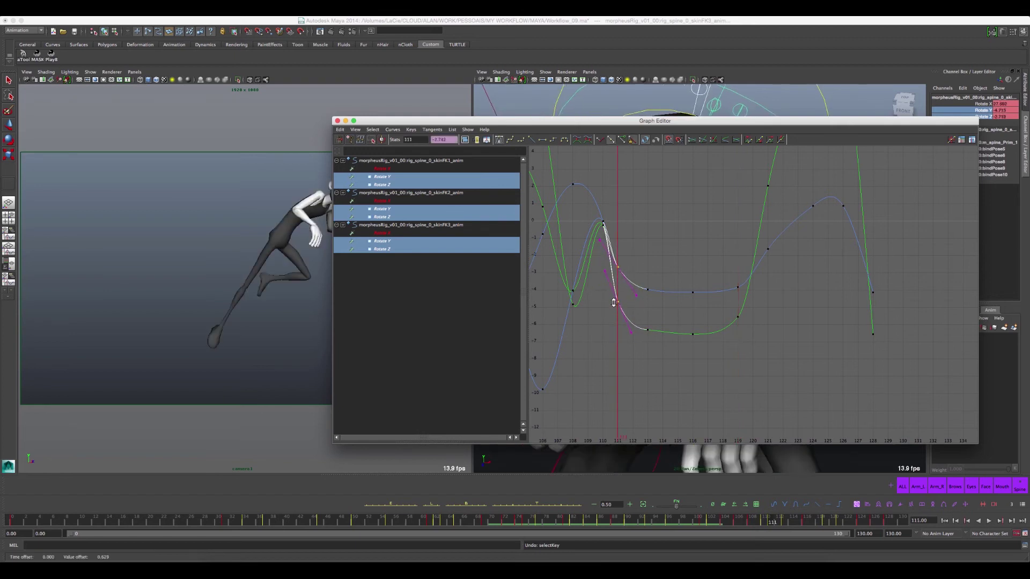
{"action": "left_click_drag", "start_coordinate": [632, 121], "coordinate": [668, 124]}
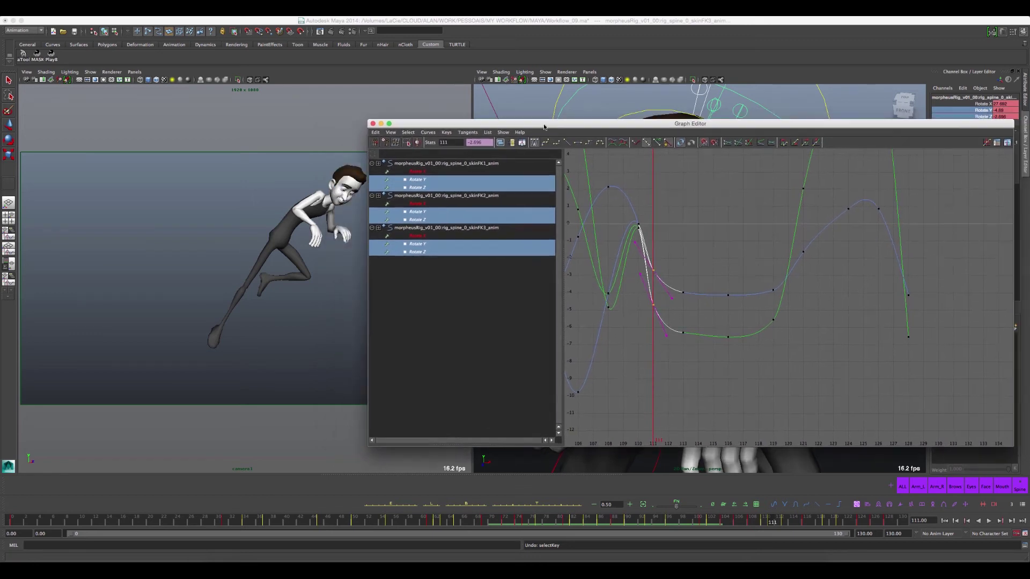
{"action": "mouse_move", "coordinate": [670, 274]}
{"action": "middle_mouse_down", "text": "shift"}
{"action": "mouse_move", "coordinate": [648, 263]}
{"action": "mouse_move", "coordinate": [659, 263]}
{"action": "middle_mouse_up", "text": "shift"}
Step: Frame the spine curves from frame 113, drop the Graph Editor lower, and dolly the perspective view out
{"action": "middle_click_drag", "start_coordinate": [753, 318], "coordinate": [674, 331], "text": "alt"}
{"action": "right_click_drag", "start_coordinate": [703, 289], "coordinate": [700, 318], "text": "alt"}
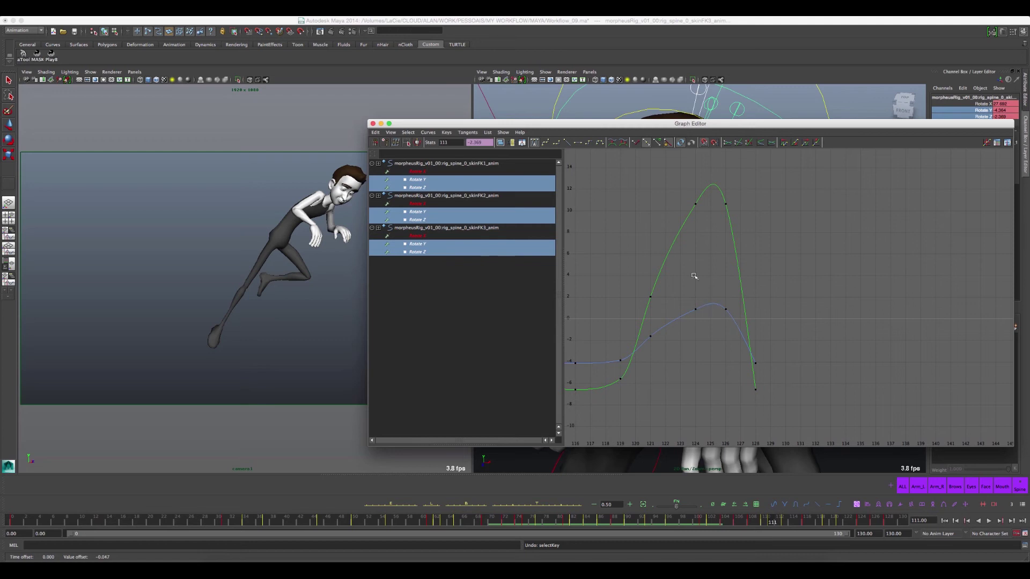
{"action": "right_click_drag", "start_coordinate": [713, 206], "coordinate": [737, 255], "text": "alt"}
{"action": "middle_click_drag", "start_coordinate": [736, 255], "coordinate": [729, 260], "text": "alt"}
{"action": "middle_click_drag", "start_coordinate": [693, 295], "coordinate": [674, 303], "text": "alt"}
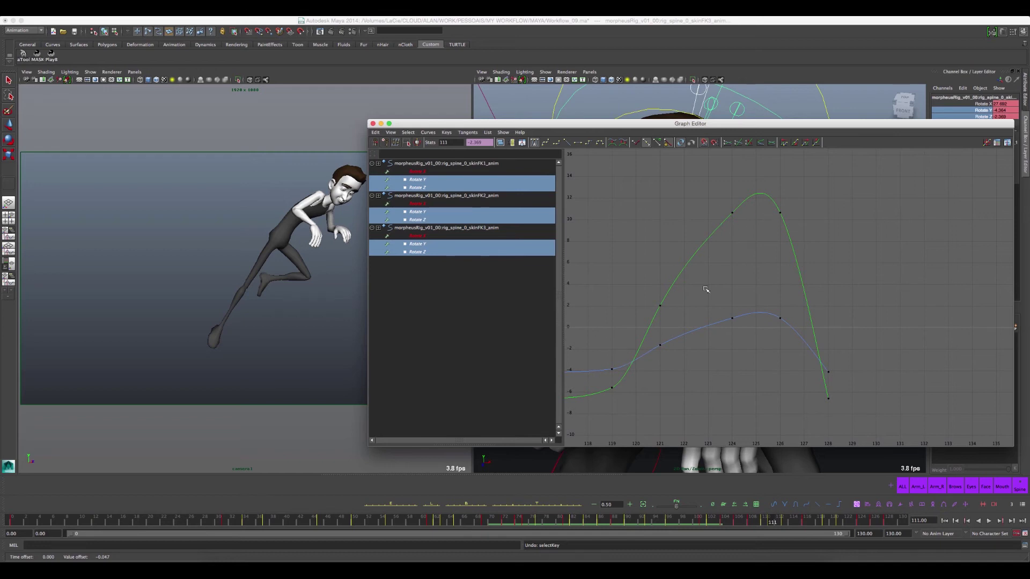
{"action": "middle_click_drag", "start_coordinate": [667, 327], "coordinate": [764, 320], "text": "alt"}
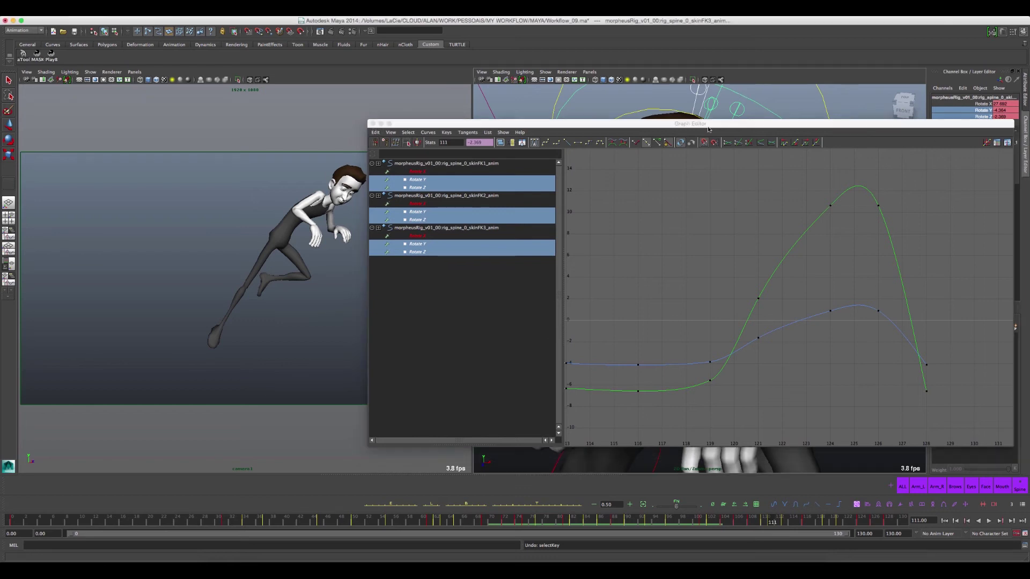
{"action": "left_click_drag", "start_coordinate": [503, 123], "coordinate": [467, 295]}
{"action": "right_click_drag", "start_coordinate": [663, 257], "coordinate": [696, 155], "text": "alt"}
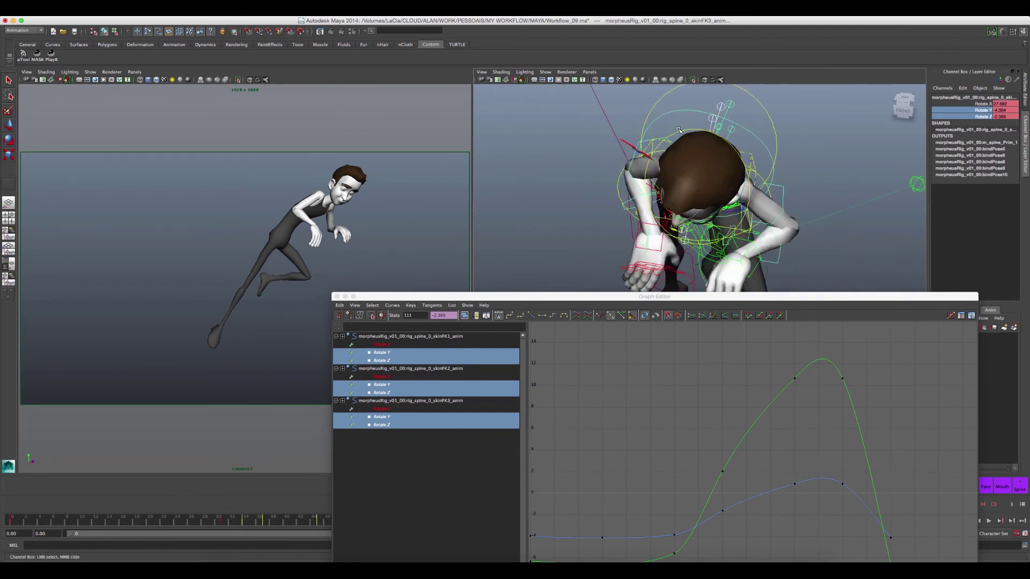
Step: Select neck_IK_anim and neck_FK_anim and show only their Rotate X curves
{"action": "left_click", "coordinate": [678, 129]}
{"action": "left_click_drag", "start_coordinate": [678, 130], "coordinate": [689, 217], "text": "alt"}
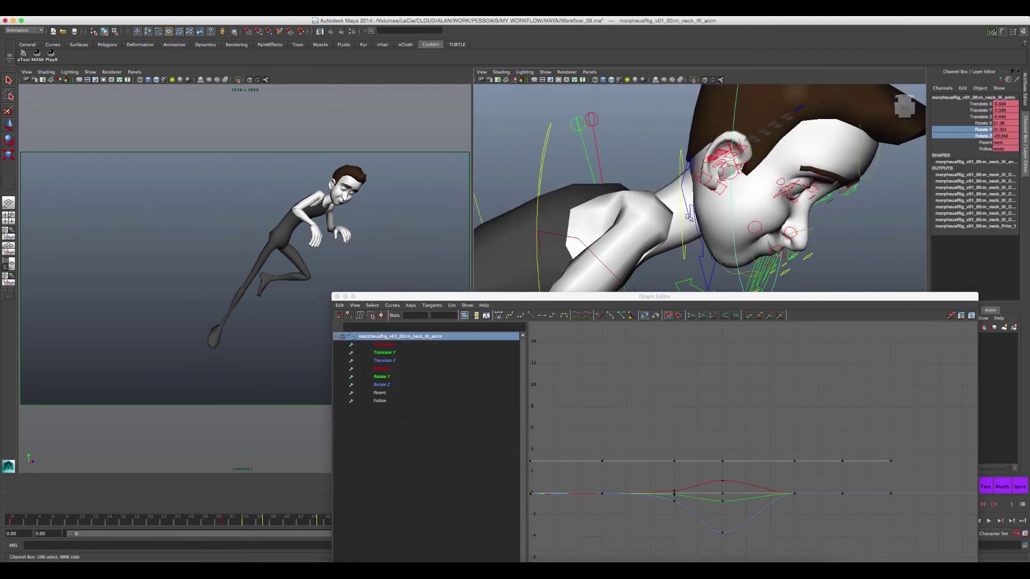
{"action": "left_click", "coordinate": [680, 154], "text": "shift"}
{"action": "mouse_move", "coordinate": [686, 296]}
{"action": "left_mouse_down"}
{"action": "mouse_move", "coordinate": [686, 134]}
{"action": "mouse_move", "coordinate": [715, 137]}
{"action": "left_mouse_up"}
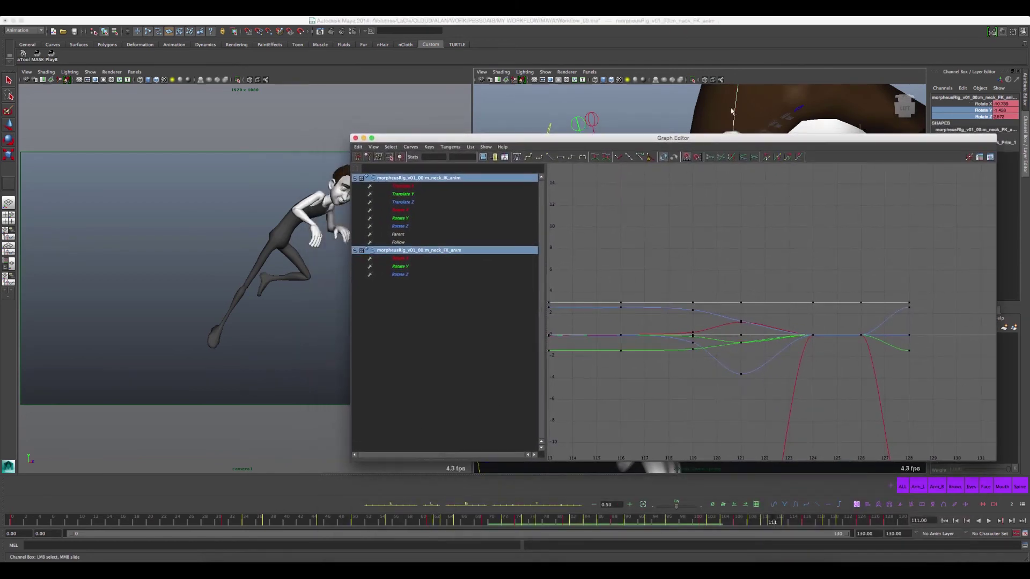
{"action": "left_click", "coordinate": [981, 104]}
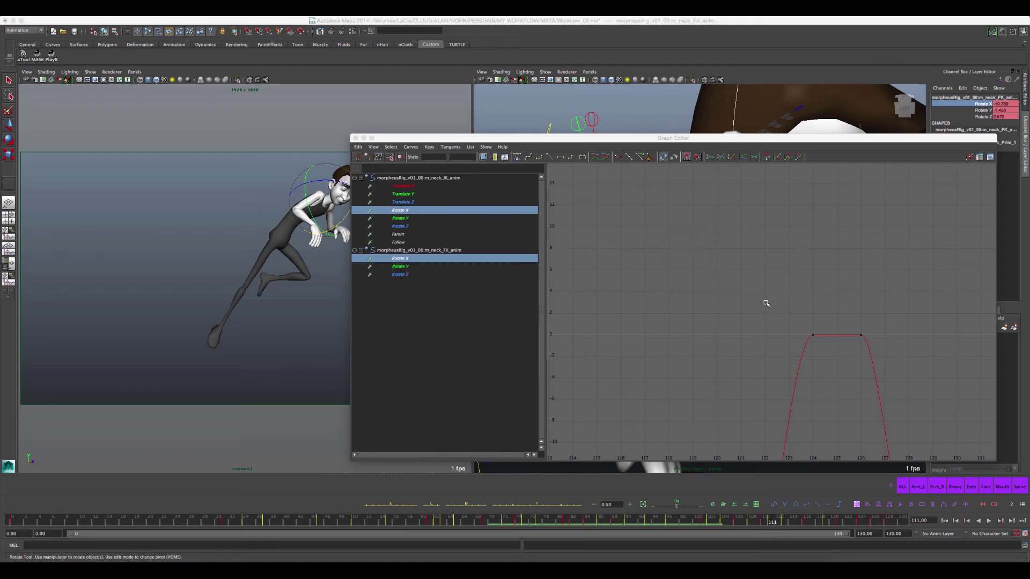
Step: Frame the neck Rotate X curves, go to frame 24, and select every key
{"action": "left_click", "coordinate": [766, 304]}
{"action": "key", "text": "alt+shift+v"}
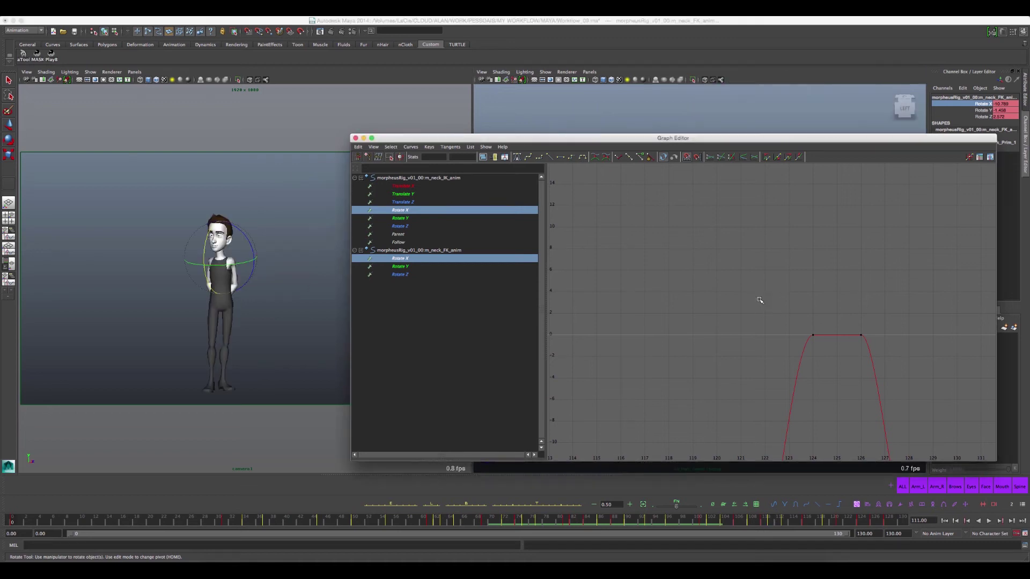
{"action": "key", "text": "f"}
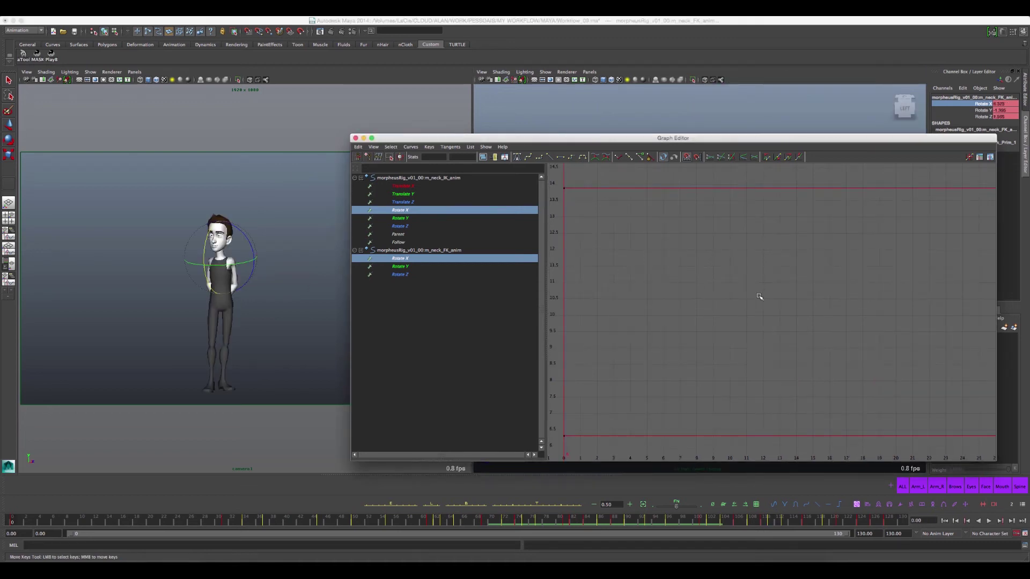
{"action": "key", "text": "period"}
{"action": "key", "text": "period"}
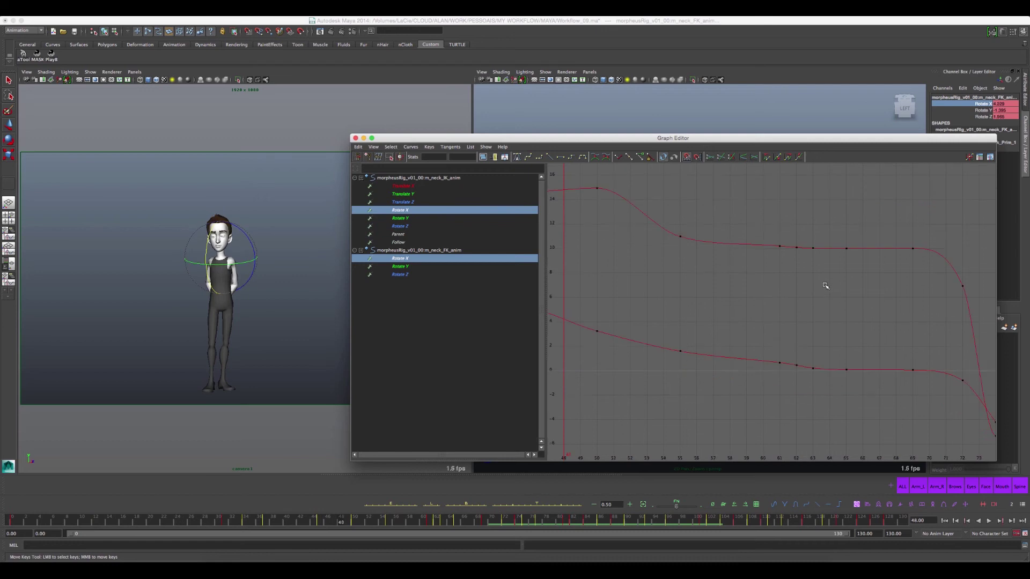
{"action": "key", "text": "ctrl+a"}
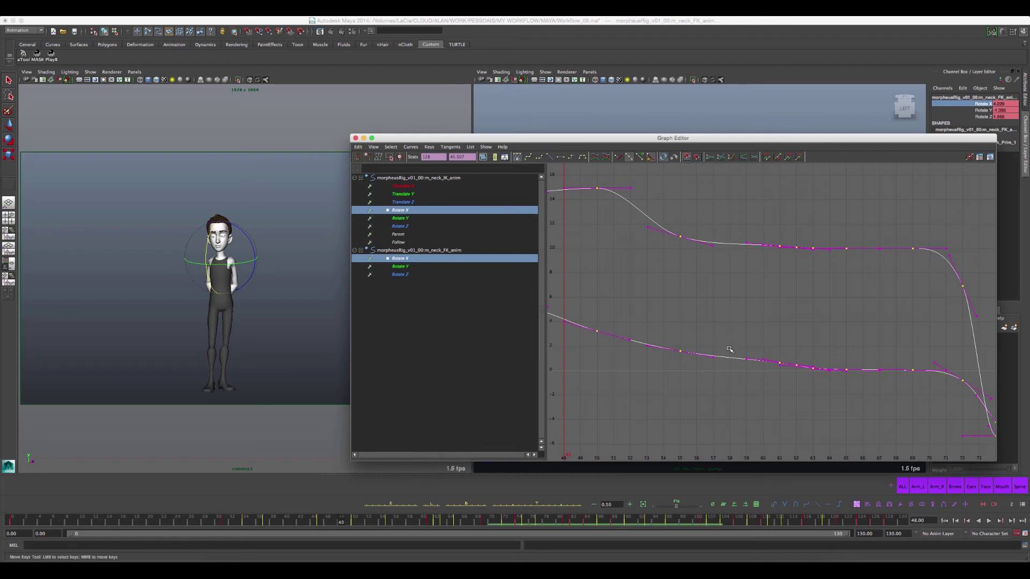
{"action": "right_click_drag", "start_coordinate": [795, 306], "coordinate": [751, 298], "text": "alt"}
{"action": "mouse_move", "coordinate": [751, 298]}
{"action": "middle_mouse_down", "text": "alt"}
{"action": "mouse_move", "coordinate": [702, 250]}
{"action": "mouse_move", "coordinate": [700, 271]}
{"action": "middle_mouse_up", "text": "alt"}
{"action": "mouse_move", "coordinate": [722, 281]}
{"action": "right_mouse_down", "text": "alt"}
{"action": "mouse_move", "coordinate": [740, 297]}
{"action": "mouse_move", "coordinate": [778, 300]}
{"action": "right_mouse_up", "text": "alt"}
{"action": "mouse_move", "coordinate": [778, 300]}
{"action": "middle_mouse_down", "text": "alt"}
{"action": "mouse_move", "coordinate": [707, 296]}
{"action": "mouse_move", "coordinate": [735, 301]}
{"action": "middle_mouse_up", "text": "alt"}
{"action": "left_click", "coordinate": [770, 275]}
{"action": "left_click_drag", "start_coordinate": [654, 268], "coordinate": [707, 317]}
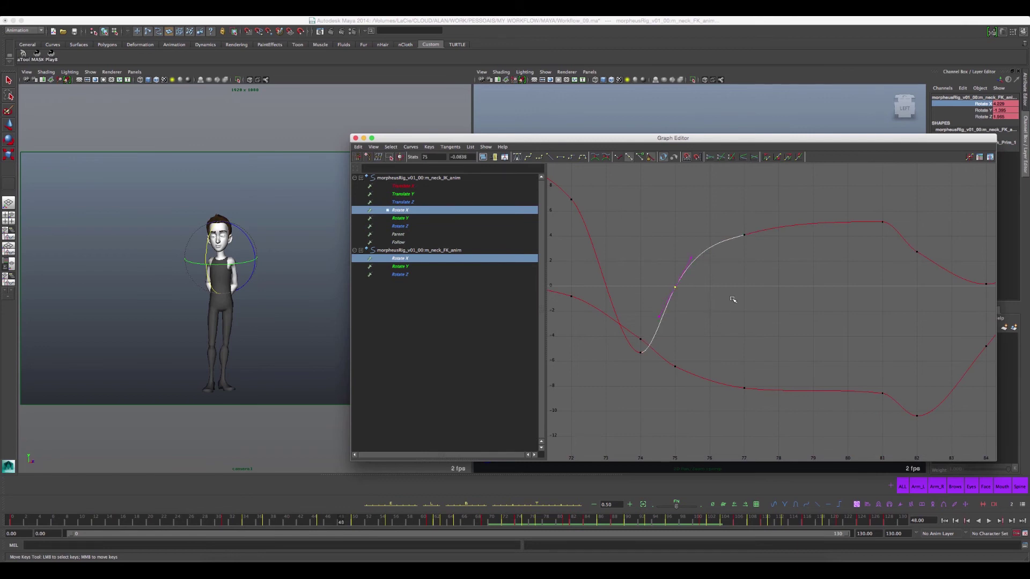
{"action": "left_click_drag", "start_coordinate": [754, 211], "coordinate": [731, 287]}
{"action": "left_click_drag", "start_coordinate": [653, 395], "coordinate": [698, 352]}
{"action": "left_click", "coordinate": [745, 369]}
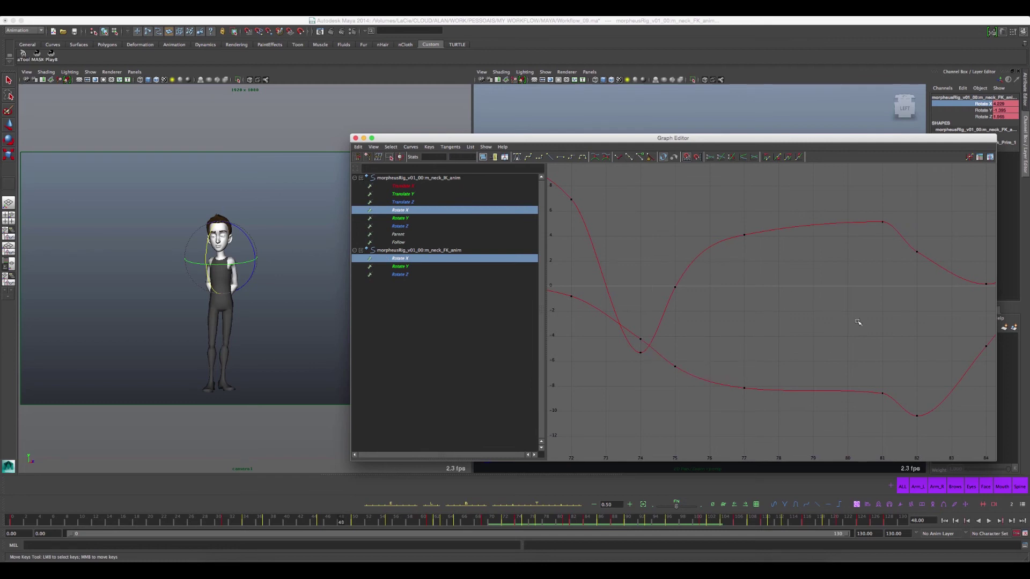
Step: Tilt the frame-82 key's tangent to ease the dip in the neck curves
{"action": "middle_click_drag", "start_coordinate": [878, 315], "coordinate": [798, 293], "text": "alt"}
{"action": "middle_click_drag", "start_coordinate": [791, 304], "coordinate": [702, 322], "text": "alt"}
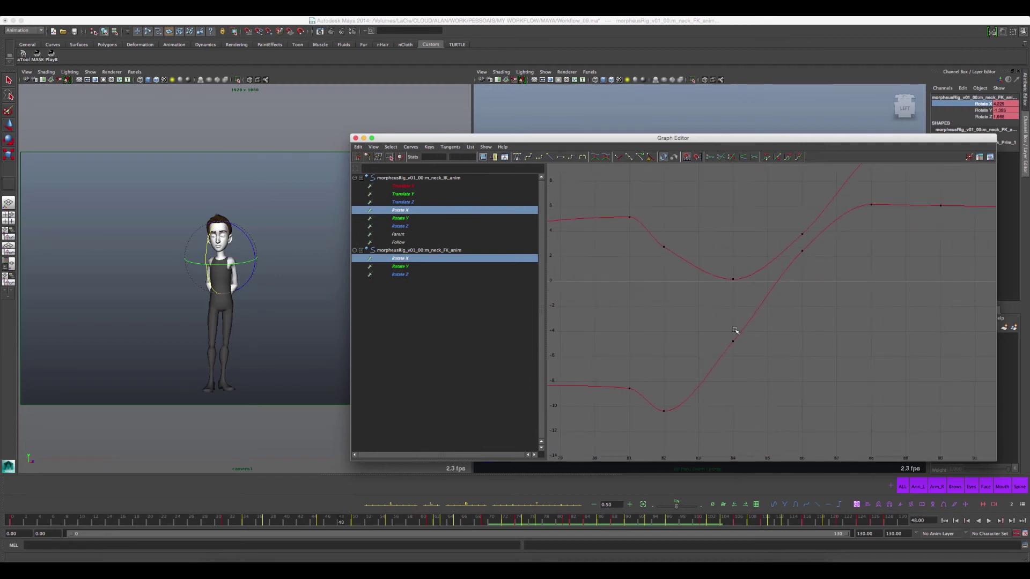
{"action": "left_click", "coordinate": [663, 411]}
{"action": "middle_click_drag", "start_coordinate": [708, 407], "coordinate": [729, 406]}
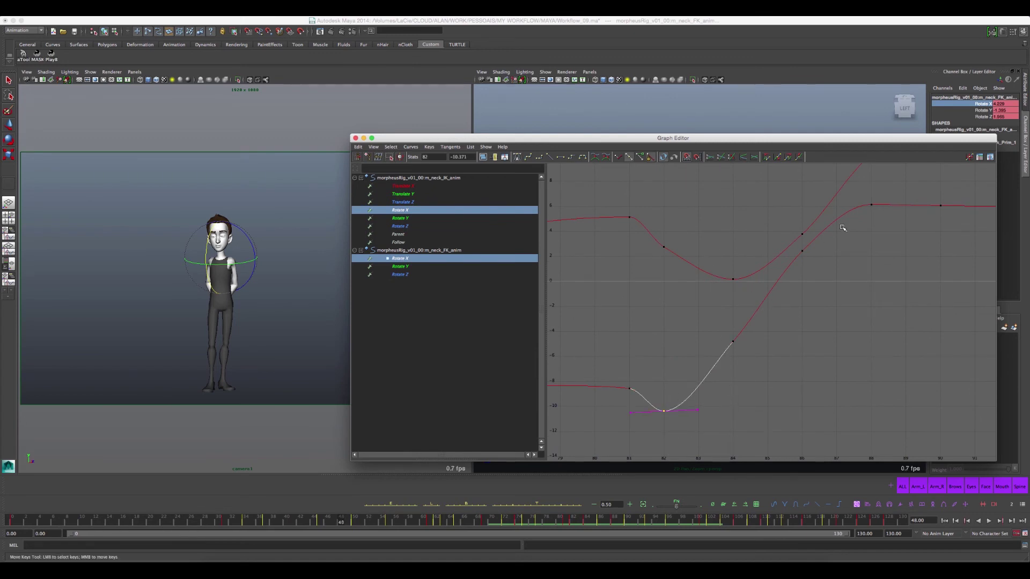
{"action": "left_click_drag", "start_coordinate": [666, 437], "coordinate": [646, 441]}
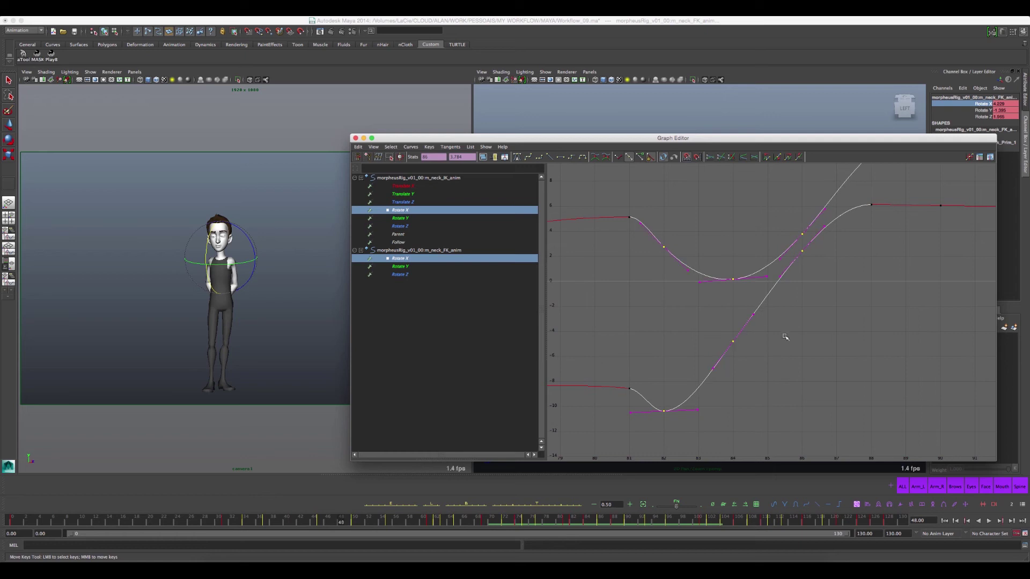
Step: Flatten the lower neck curve's overshoot at the frame-88 key
{"action": "middle_click_drag", "start_coordinate": [793, 324], "coordinate": [699, 271], "text": "alt"}
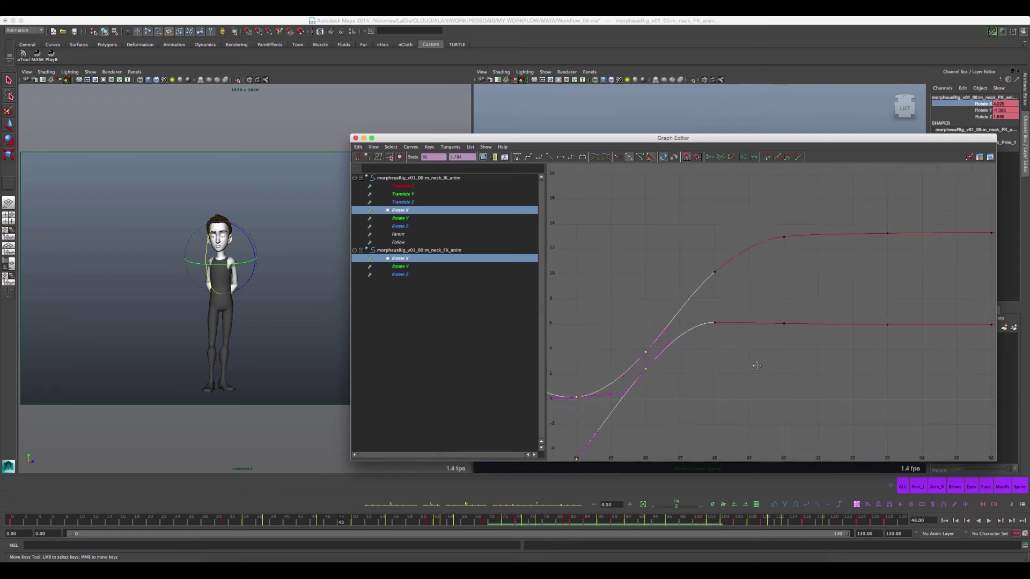
{"action": "left_click", "coordinate": [659, 342]}
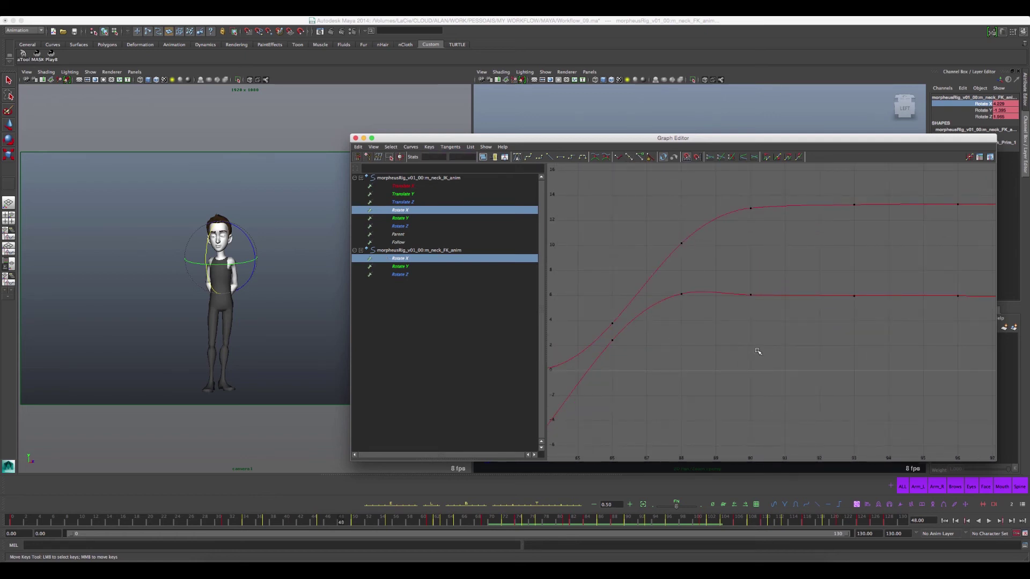
{"action": "left_click_drag", "start_coordinate": [694, 285], "coordinate": [653, 351]}
{"action": "left_click", "coordinate": [709, 369]}
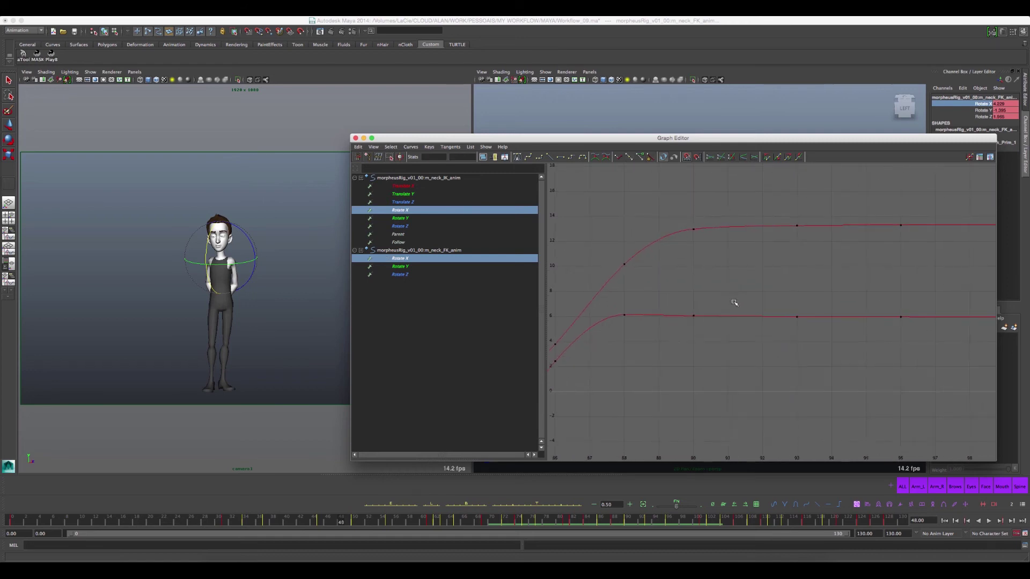
{"action": "mouse_move", "coordinate": [827, 347]}
{"action": "middle_mouse_down", "text": "alt"}
{"action": "mouse_move", "coordinate": [772, 327]}
{"action": "mouse_move", "coordinate": [712, 271]}
{"action": "middle_mouse_up", "text": "alt"}
{"action": "mouse_move", "coordinate": [712, 271]}
{"action": "right_mouse_down", "text": "alt"}
{"action": "mouse_move", "coordinate": [754, 288]}
{"action": "mouse_move", "coordinate": [684, 294]}
{"action": "mouse_move", "coordinate": [694, 292]}
{"action": "right_mouse_up", "text": "alt"}
{"action": "mouse_move", "coordinate": [635, 240]}
{"action": "right_mouse_down", "text": "alt"}
{"action": "mouse_move", "coordinate": [646, 279]}
{"action": "mouse_move", "coordinate": [645, 243]}
{"action": "mouse_move", "coordinate": [632, 265]}
{"action": "right_mouse_up", "text": "alt"}
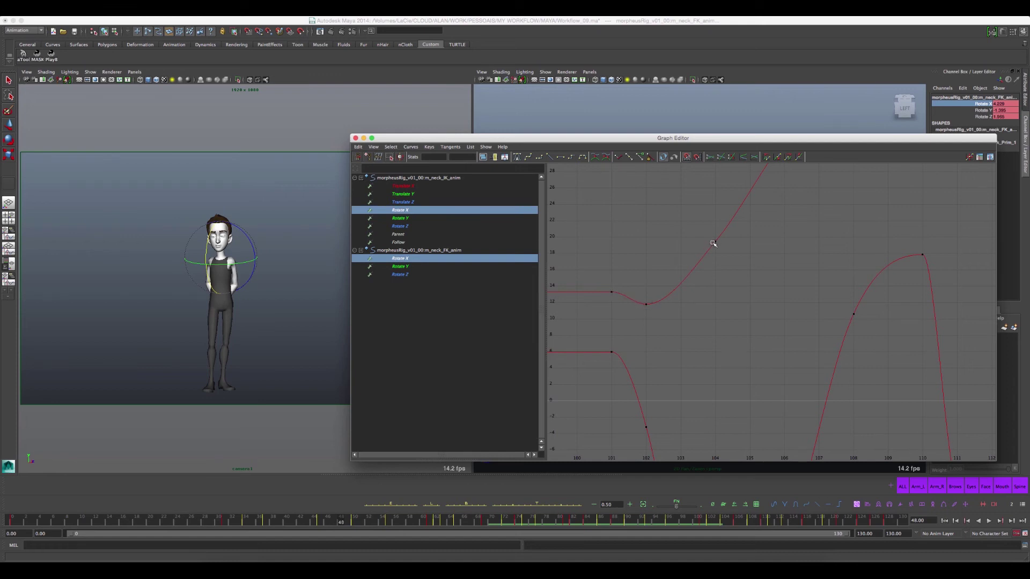
Step: Zoom out the graph's value range and select the frame-108 key on the upper neck curve
{"action": "left_click", "coordinate": [646, 304]}
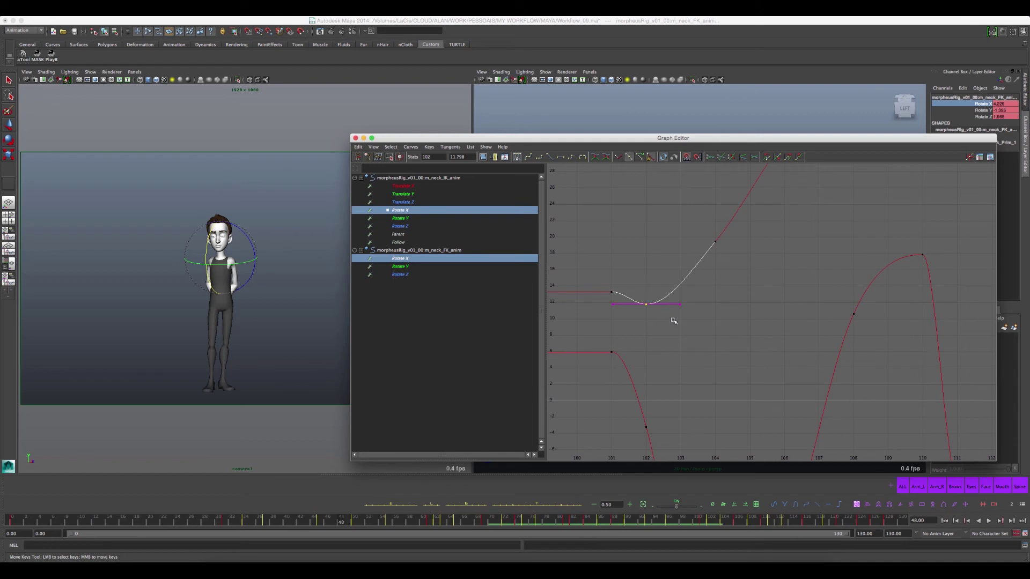
{"action": "right_click_drag", "start_coordinate": [670, 322], "coordinate": [665, 288], "text": "alt+shift"}
{"action": "left_click", "coordinate": [654, 255]}
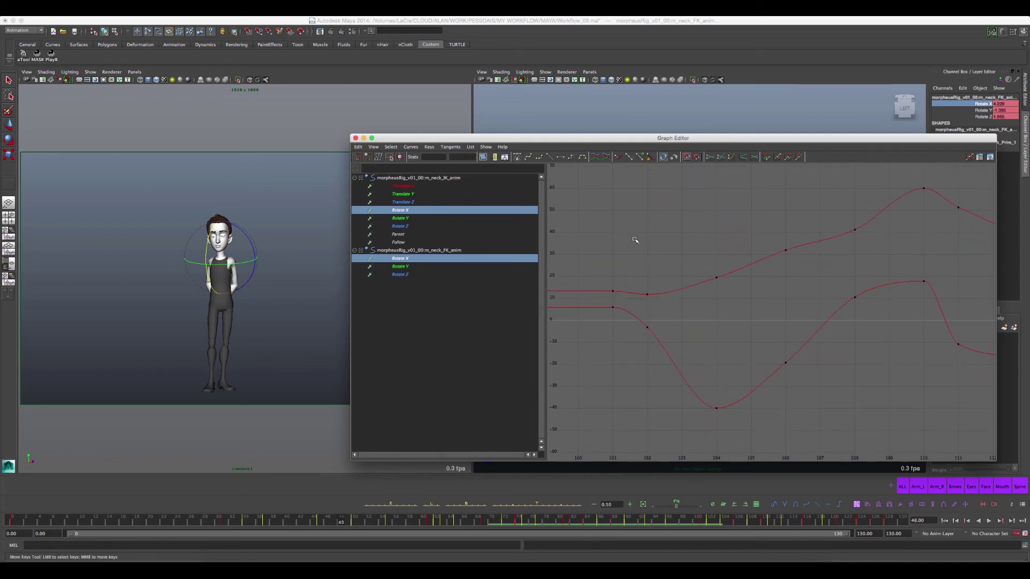
{"action": "left_click_drag", "start_coordinate": [634, 228], "coordinate": [753, 385]}
{"action": "middle_click_drag", "start_coordinate": [800, 292], "coordinate": [747, 294], "text": "alt"}
{"action": "mouse_move", "coordinate": [795, 197]}
{"action": "left_mouse_down"}
{"action": "mouse_move", "coordinate": [809, 258]}
{"action": "mouse_move", "coordinate": [780, 260]}
{"action": "left_mouse_up"}
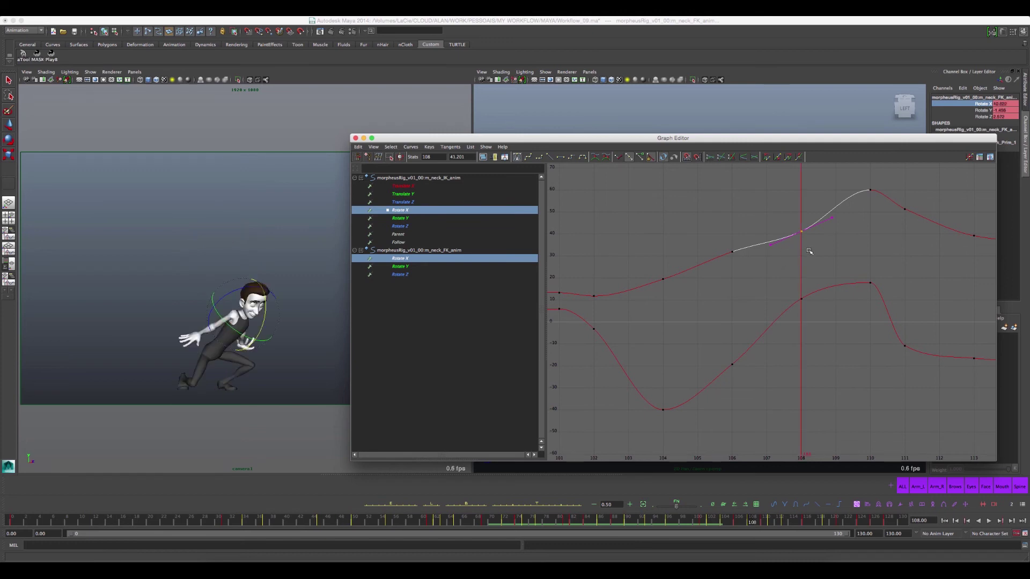
Step: Raise the frame-108 key from about 41 to 48, stepping between neighbouring keys to check
{"action": "key", "text": "comma"}
{"action": "key", "text": "period"}
{"action": "key", "text": "period"}
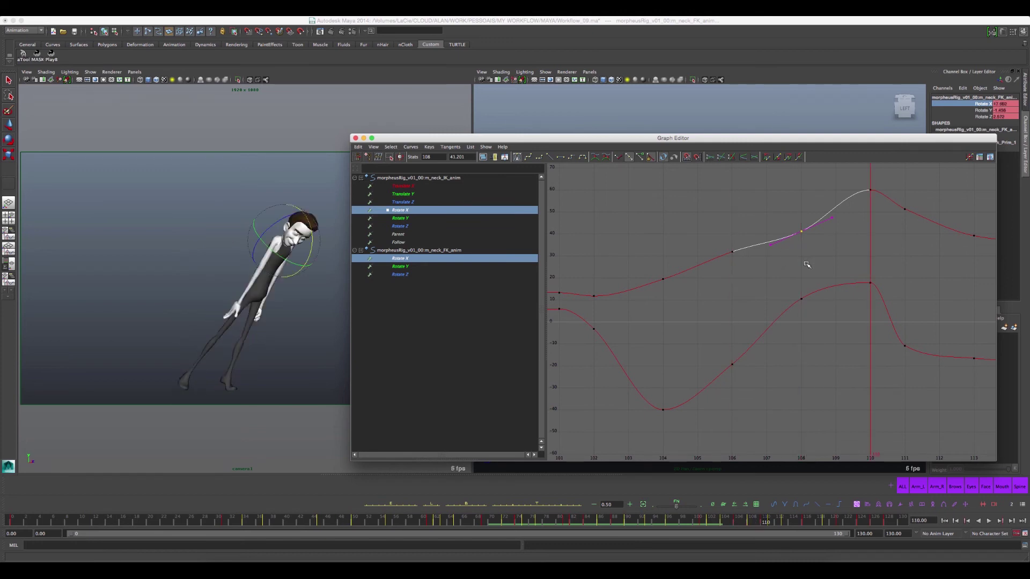
{"action": "key", "text": "comma"}
{"action": "key", "text": "comma"}
{"action": "key", "text": "period"}
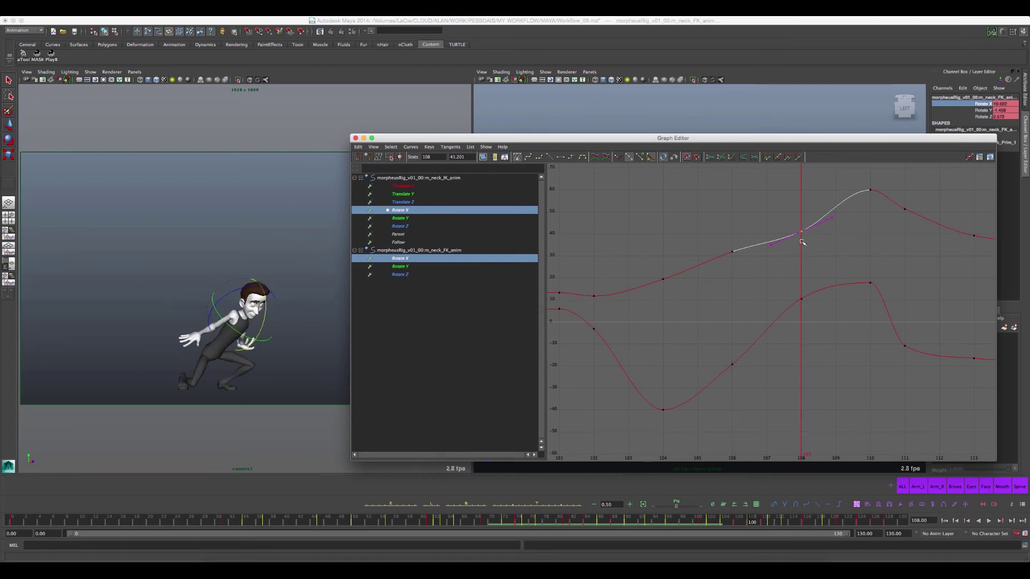
{"action": "middle_click_drag", "start_coordinate": [801, 245], "coordinate": [801, 233]}
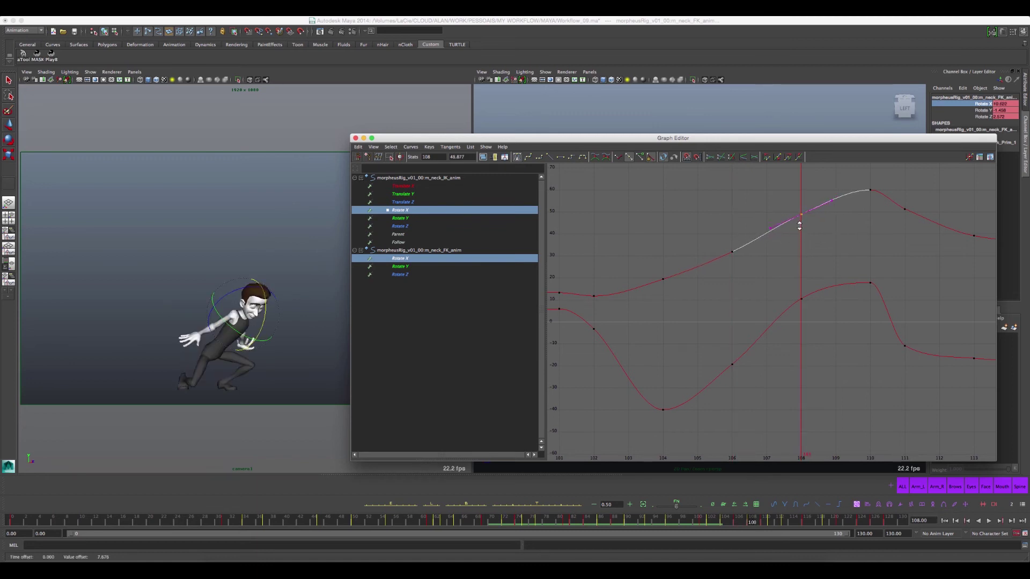
{"action": "key", "text": "comma"}
{"action": "key", "text": "period"}
{"action": "key", "text": "period"}
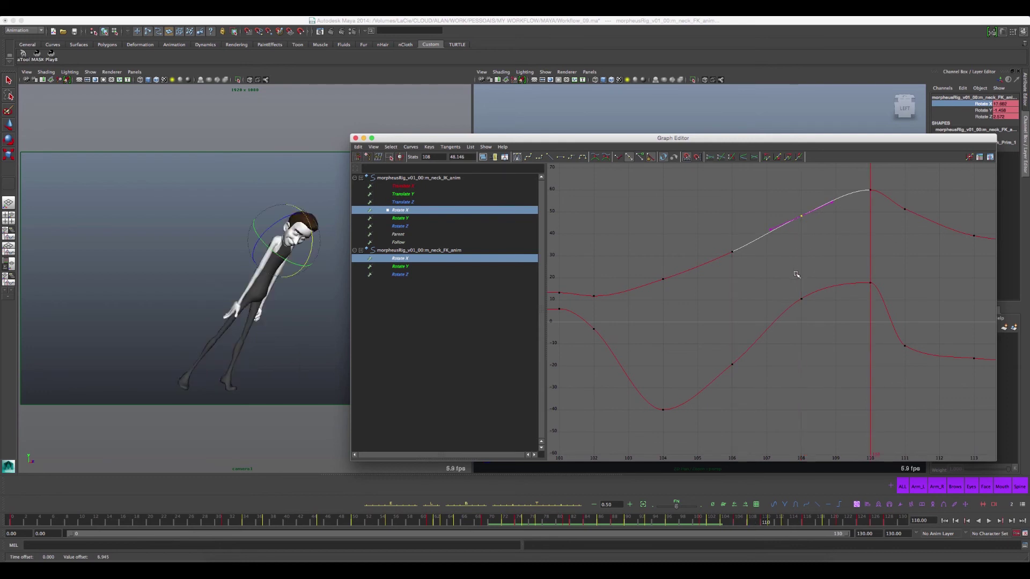
{"action": "key", "text": "comma"}
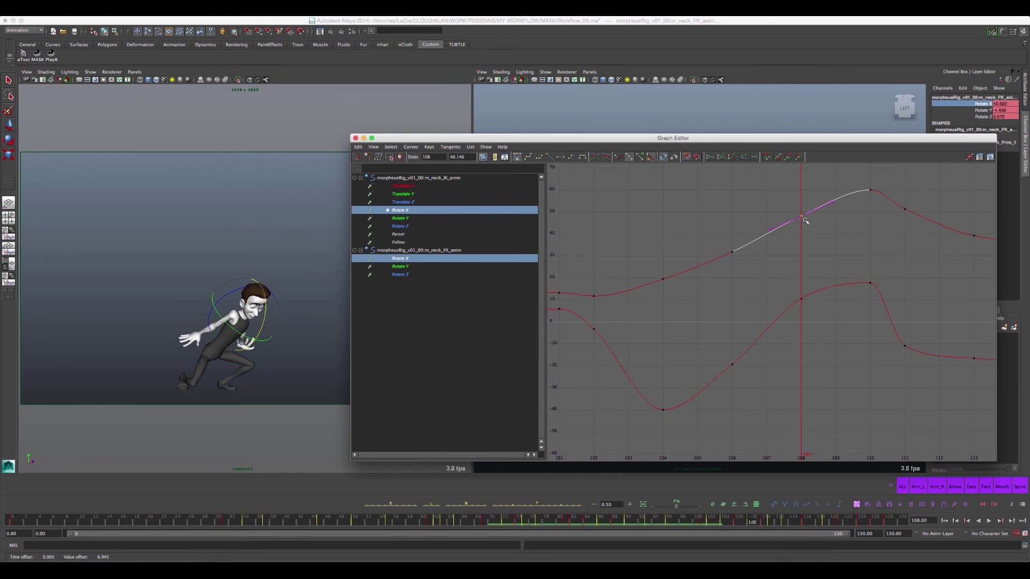
{"action": "left_click_drag", "start_coordinate": [638, 201], "coordinate": [684, 243]}
{"action": "left_click_drag", "start_coordinate": [840, 436], "coordinate": [827, 446]}
{"action": "left_click", "coordinate": [834, 396]}
Step: Select the lower curve's frame-111 key and check the pose one frame either side
{"action": "middle_click_drag", "start_coordinate": [835, 381], "coordinate": [788, 299], "text": "alt"}
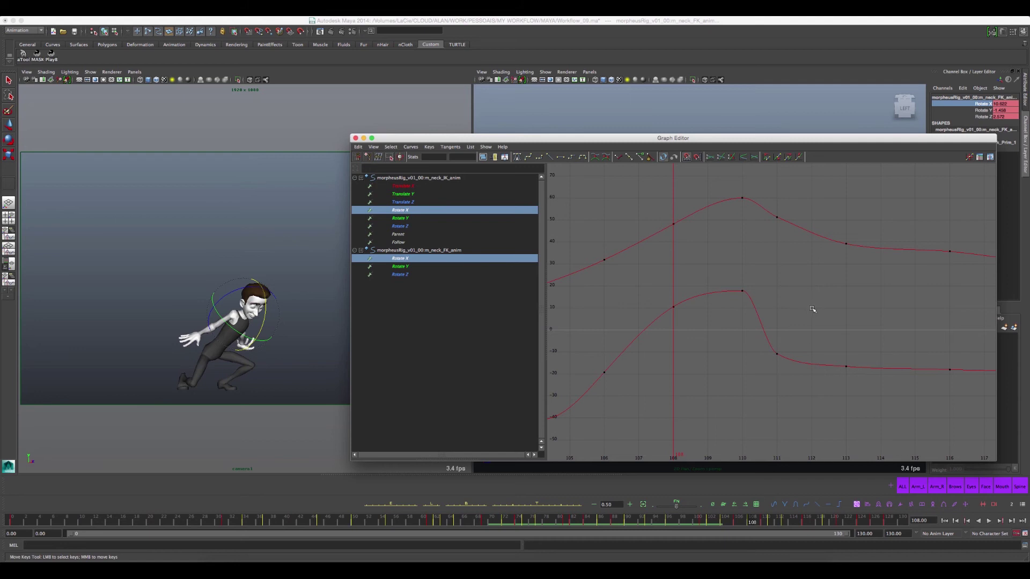
{"action": "key", "text": "period"}
{"action": "key", "text": "period"}
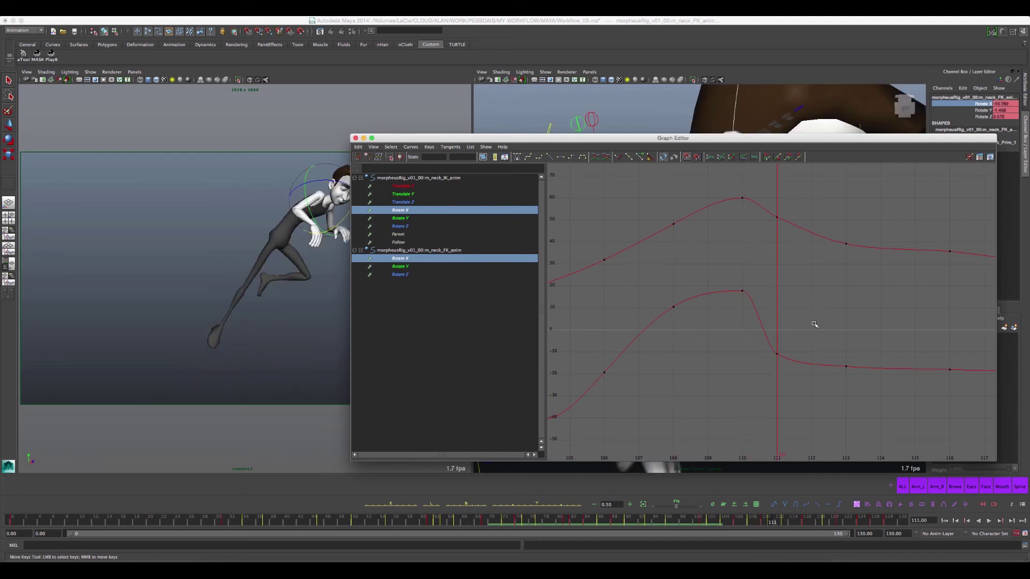
{"action": "left_click", "coordinate": [776, 353]}
{"action": "middle_click_drag", "start_coordinate": [783, 356], "coordinate": [687, 363], "text": "alt"}
{"action": "key", "text": "alt+comma"}
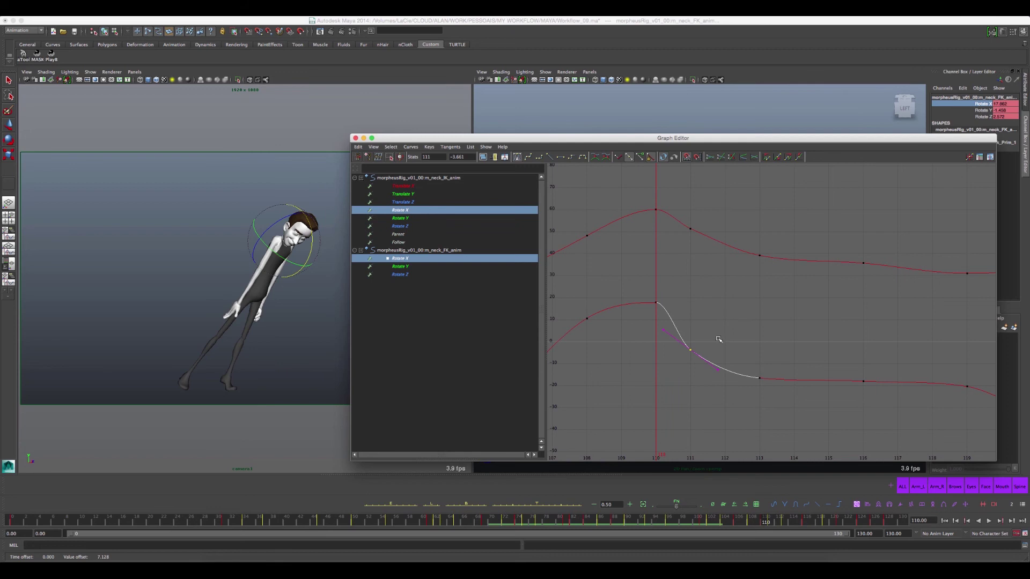
{"action": "key", "text": "alt+period"}
{"action": "key", "text": "period"}
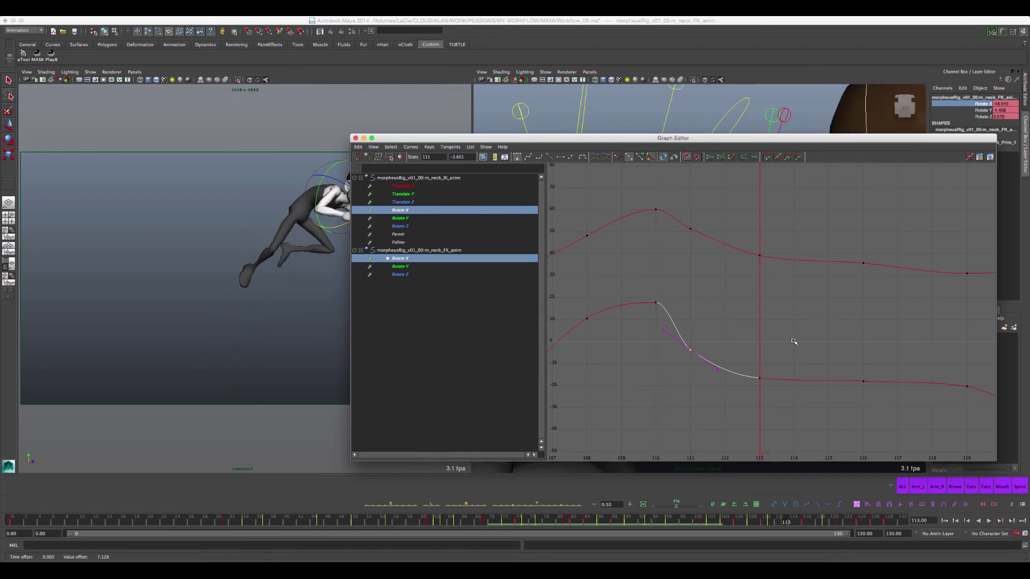
Step: Select the neck keys on both curves across frames 108–113, then scrub back to frame 108
{"action": "left_click", "coordinate": [692, 213]}
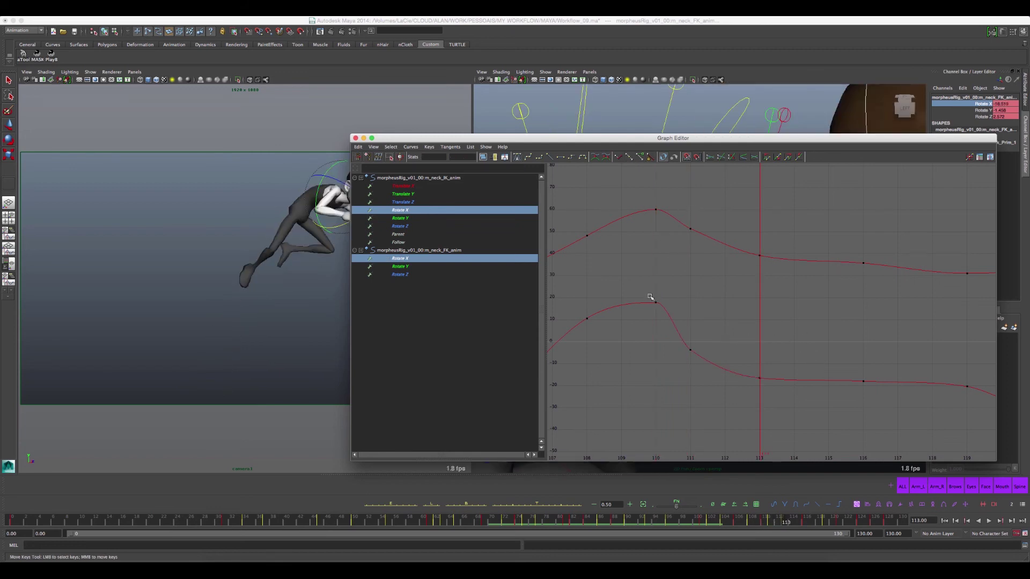
{"action": "left_click_drag", "start_coordinate": [626, 189], "coordinate": [809, 425]}
{"action": "left_click", "coordinate": [719, 296]}
{"action": "middle_click_drag", "start_coordinate": [619, 248], "coordinate": [694, 255], "text": "alt"}
{"action": "left_click_drag", "start_coordinate": [678, 236], "coordinate": [638, 363]}
{"action": "left_click", "coordinate": [695, 369]}
{"action": "mouse_move", "coordinate": [769, 525]}
{"action": "left_mouse_down"}
{"action": "mouse_move", "coordinate": [749, 526]}
{"action": "mouse_move", "coordinate": [780, 523]}
{"action": "left_mouse_up"}
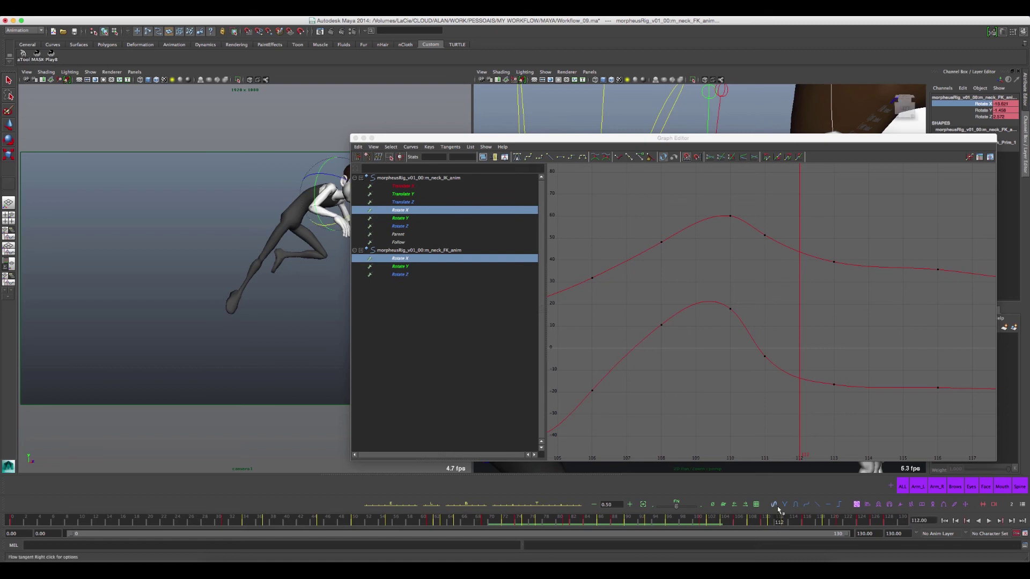
Step: Frame the curves across frames 115–135, play the animation, and resize the editor to reveal the character
{"action": "mouse_move", "coordinate": [821, 298]}
{"action": "middle_mouse_down", "text": "alt"}
{"action": "mouse_move", "coordinate": [788, 333]}
{"action": "mouse_move", "coordinate": [747, 306]}
{"action": "mouse_move", "coordinate": [756, 318]}
{"action": "middle_mouse_up", "text": "alt"}
{"action": "mouse_move", "coordinate": [756, 318]}
{"action": "right_mouse_down", "text": "alt"}
{"action": "mouse_move", "coordinate": [729, 360]}
{"action": "mouse_move", "coordinate": [738, 370]}
{"action": "mouse_move", "coordinate": [690, 329]}
{"action": "mouse_move", "coordinate": [713, 340]}
{"action": "right_mouse_up", "text": "alt"}
{"action": "mouse_move", "coordinate": [773, 354]}
{"action": "right_mouse_down", "text": "alt"}
{"action": "mouse_move", "coordinate": [793, 360]}
{"action": "mouse_move", "coordinate": [752, 330]}
{"action": "mouse_move", "coordinate": [765, 340]}
{"action": "mouse_move", "coordinate": [755, 370]}
{"action": "right_mouse_up", "text": "alt"}
{"action": "key", "text": "alt+v"}
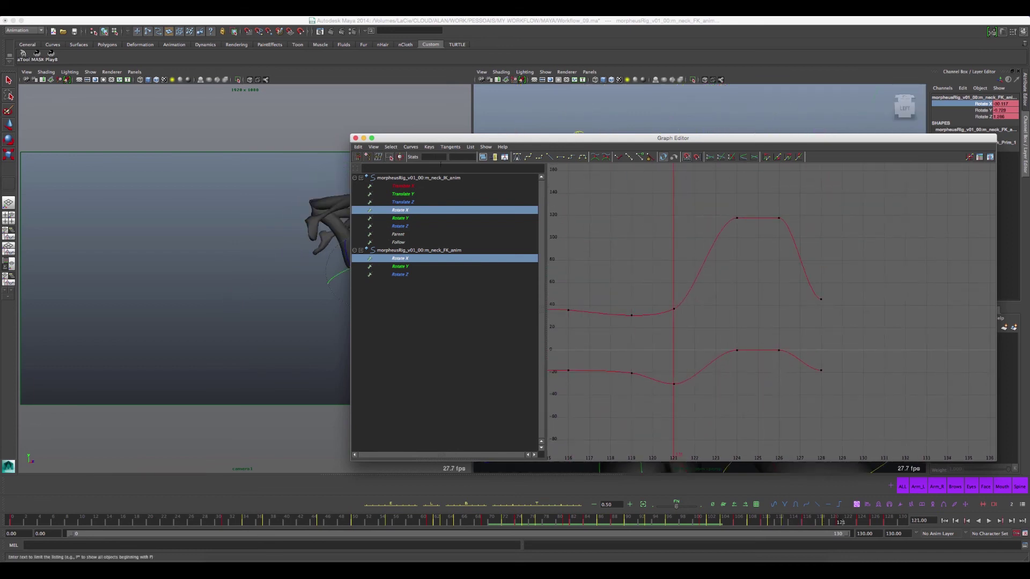
{"action": "left_click_drag", "start_coordinate": [545, 242], "coordinate": [430, 242]}
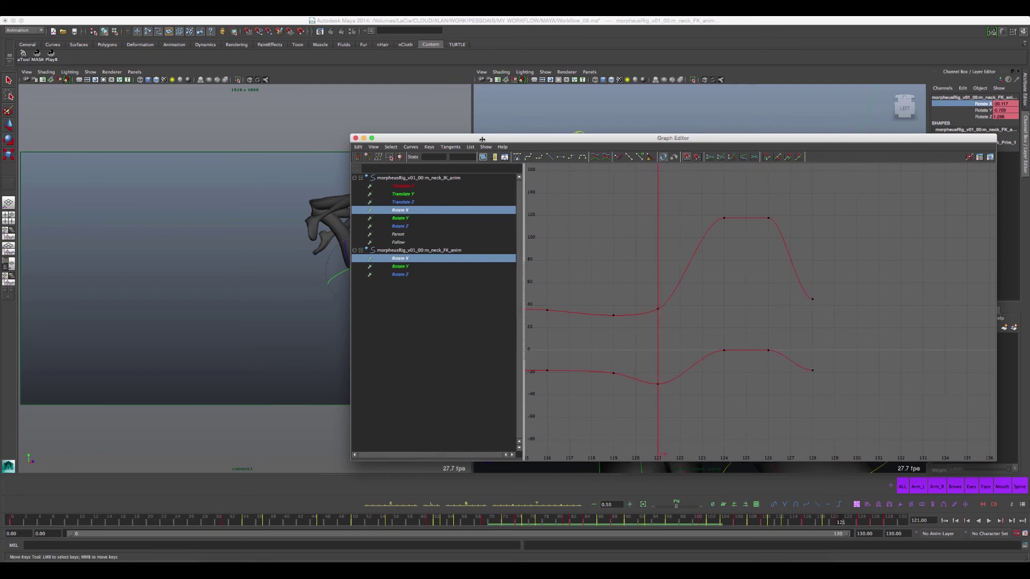
{"action": "mouse_move", "coordinate": [474, 141]}
{"action": "left_mouse_down"}
{"action": "mouse_move", "coordinate": [601, 110]}
{"action": "mouse_move", "coordinate": [537, 113]}
{"action": "mouse_move", "coordinate": [504, 130]}
{"action": "mouse_move", "coordinate": [517, 132]}
{"action": "left_mouse_up"}
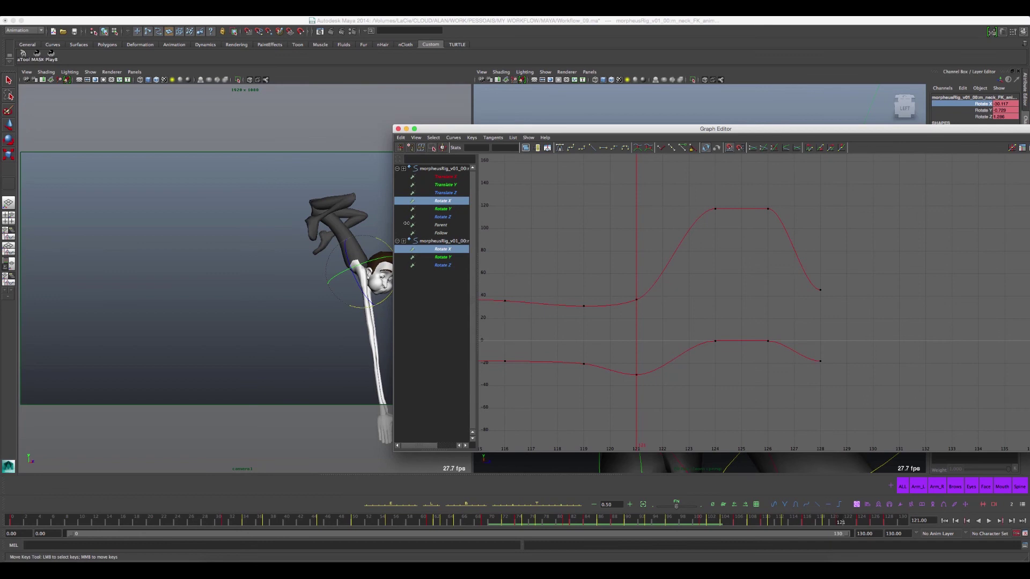
{"action": "left_click_drag", "start_coordinate": [407, 223], "coordinate": [465, 223]}
Step: Step back and forth between the keys at frames 124 and 126 to compare poses
{"action": "key", "text": "period"}
{"action": "key", "text": "comma"}
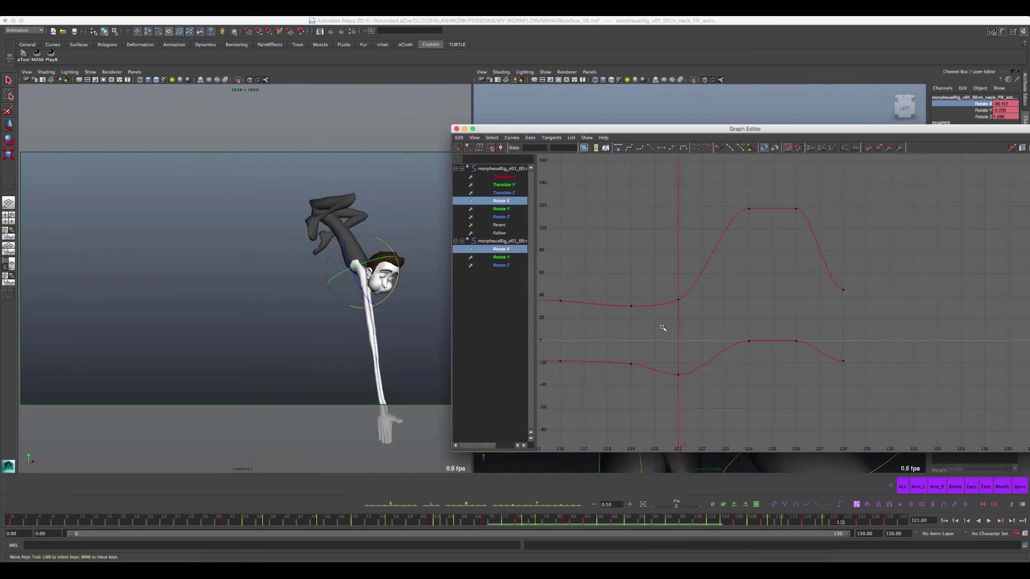
{"action": "key", "text": "period"}
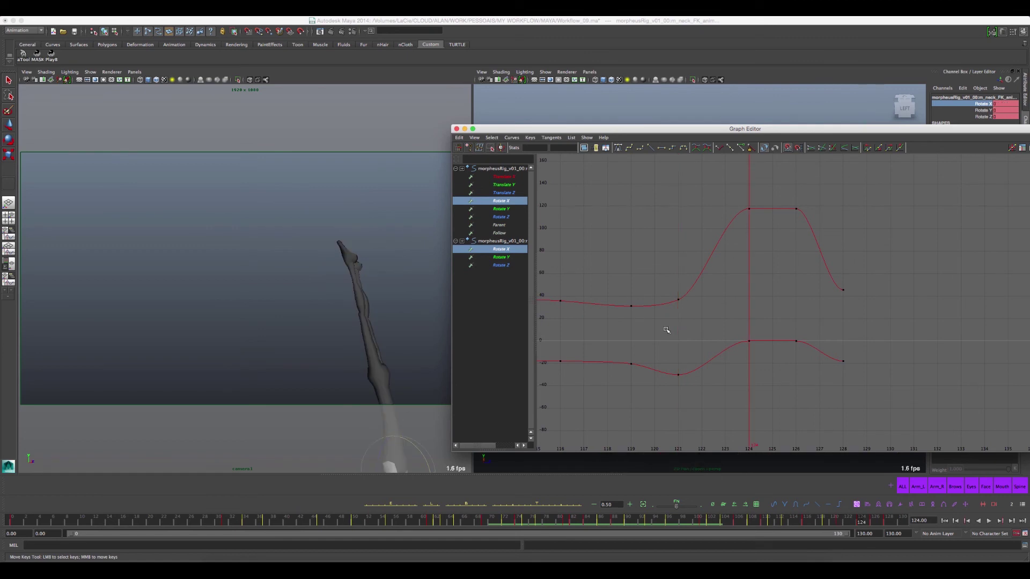
{"action": "key", "text": "period"}
{"action": "key", "text": "comma"}
{"action": "key", "text": "period"}
{"action": "key", "text": "comma"}
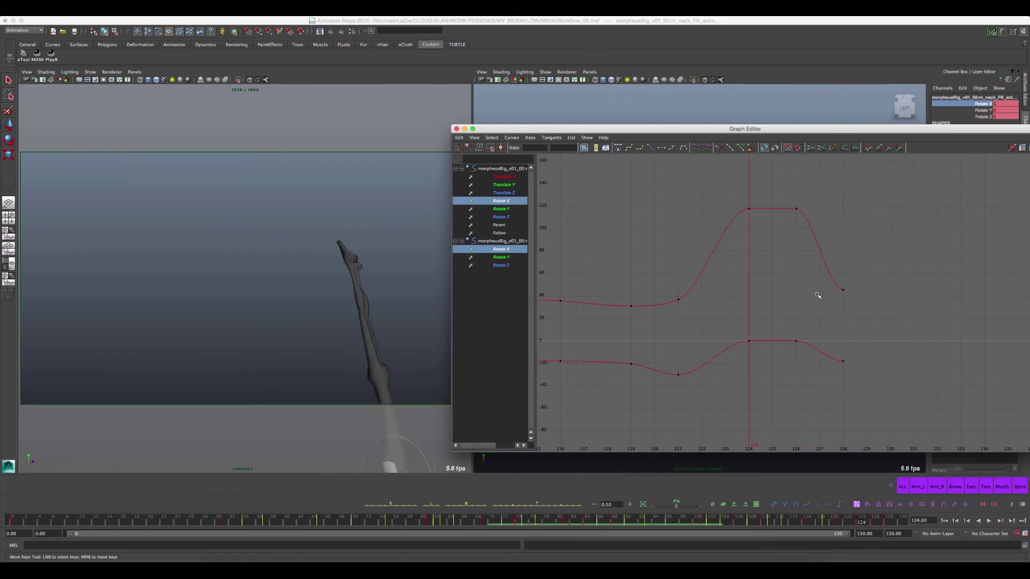
{"action": "key", "text": "period"}
{"action": "key", "text": "period"}
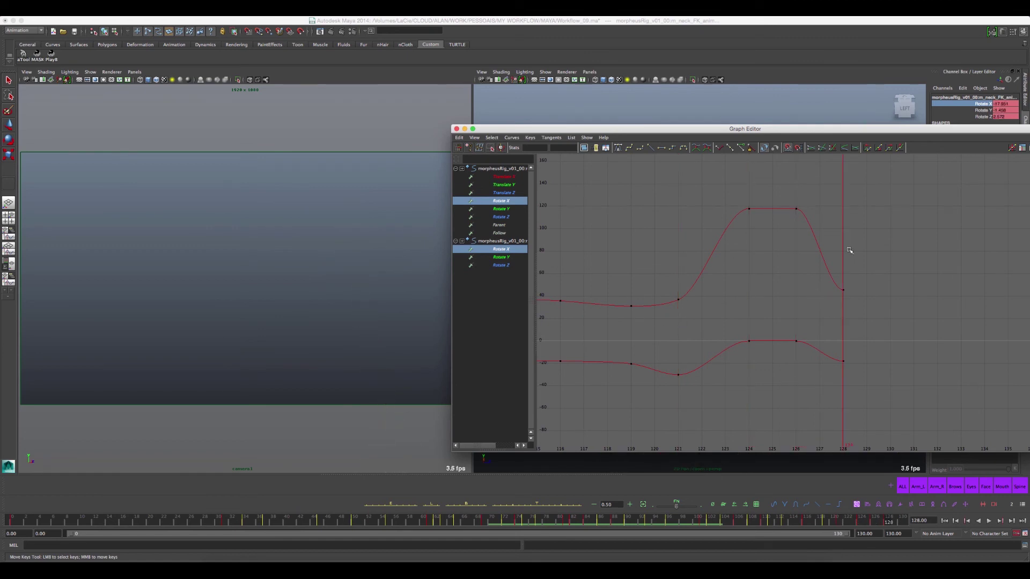
Step: Close the Graph Editor, scrub to frame 104, and frame the whole character in perspective
{"action": "left_click", "coordinate": [456, 129]}
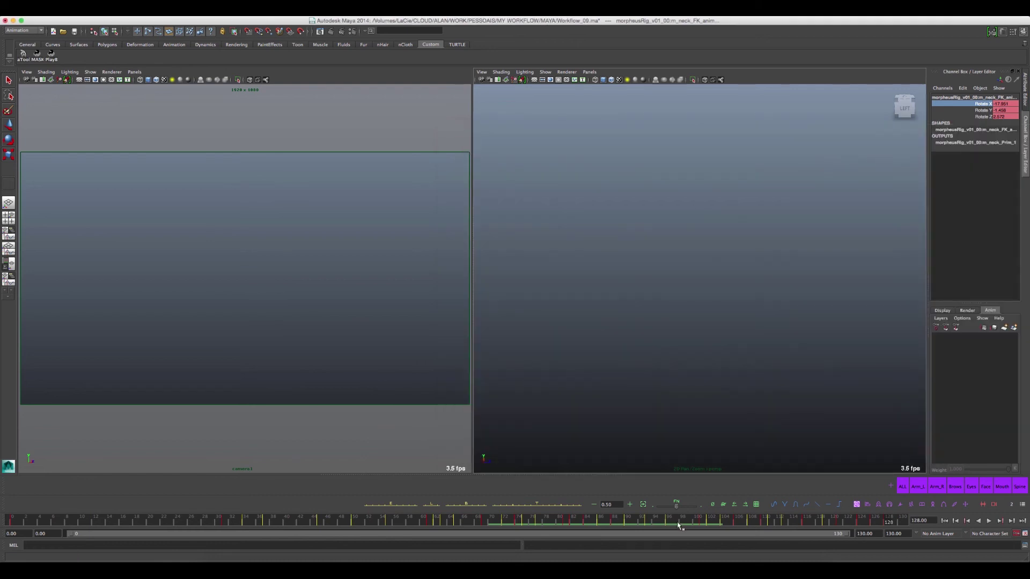
{"action": "left_click_drag", "start_coordinate": [798, 518], "coordinate": [725, 518]}
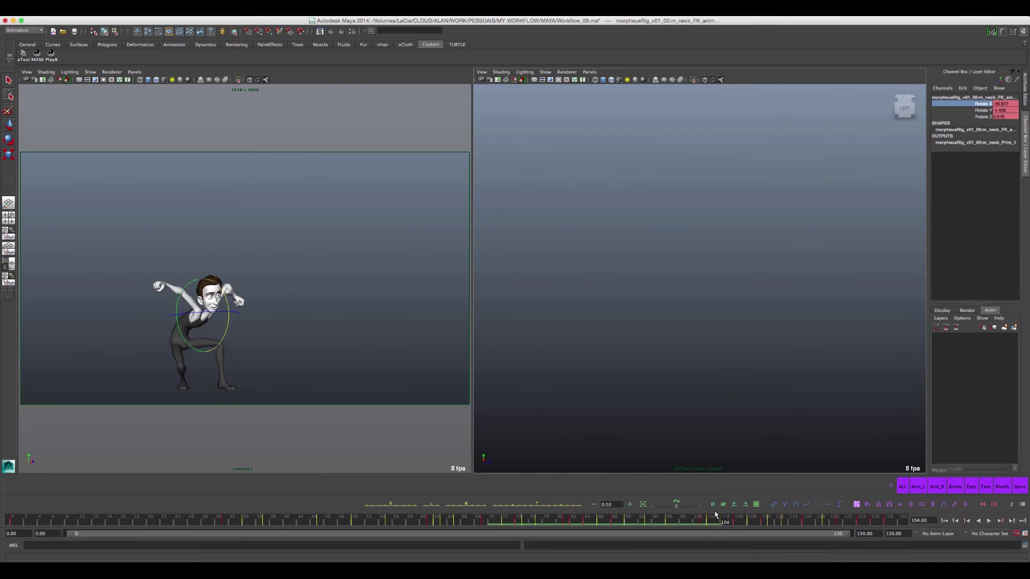
{"action": "middle_click_drag", "start_coordinate": [648, 279], "coordinate": [666, 354]}
{"action": "left_click_drag", "start_coordinate": [666, 354], "coordinate": [678, 354], "text": "alt"}
{"action": "scroll", "coordinate": [678, 354], "scroll_direction": "up", "scroll_amount": 5}
{"action": "scroll", "coordinate": [678, 354], "scroll_direction": "down", "scroll_amount": 5}
{"action": "middle_click_drag", "start_coordinate": [679, 354], "coordinate": [855, 279], "text": "alt"}
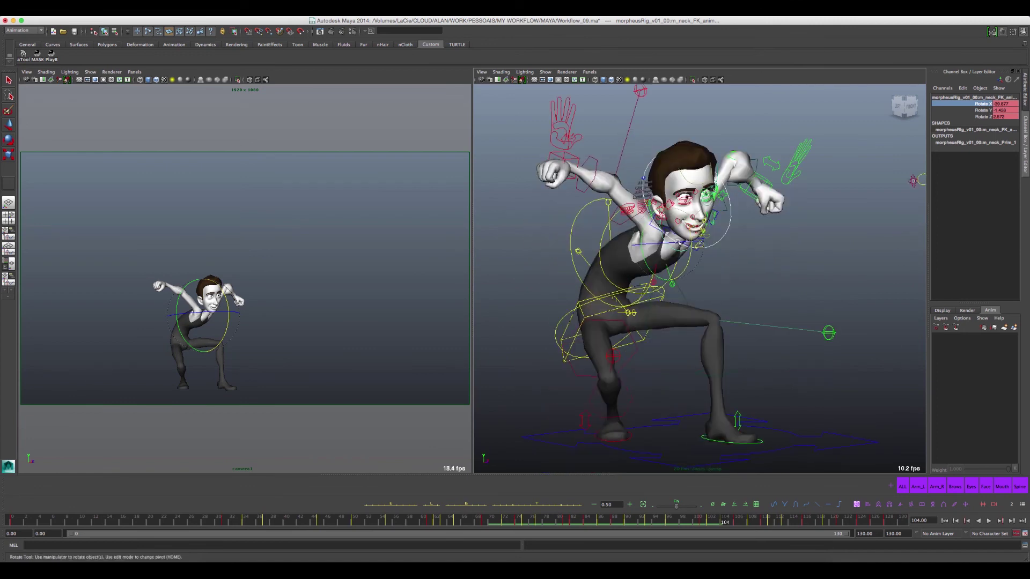
Step: Deselect the neck control, save the scene, and select the left arm IK control
{"action": "key", "text": "q"}
{"action": "left_click", "coordinate": [759, 262]}
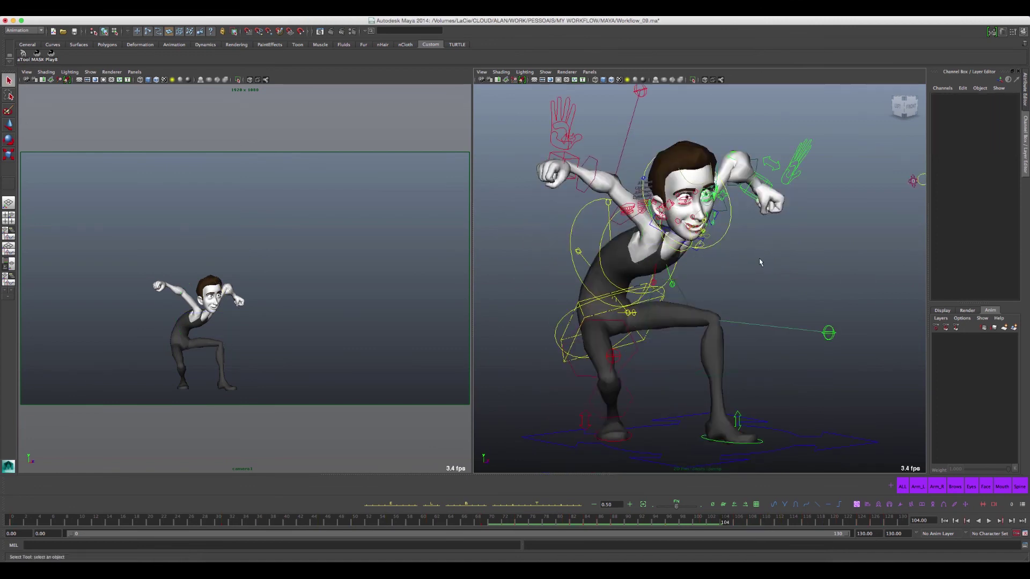
{"action": "key", "text": "ctrl+s"}
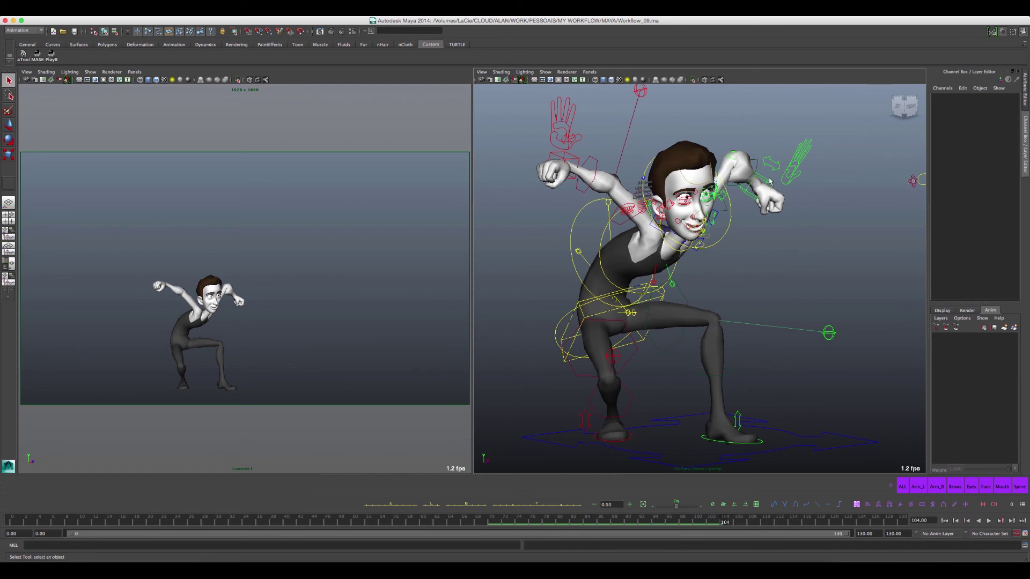
{"action": "left_click", "coordinate": [766, 183]}
{"action": "left_click_drag", "start_coordinate": [766, 182], "coordinate": [750, 216], "text": "alt"}
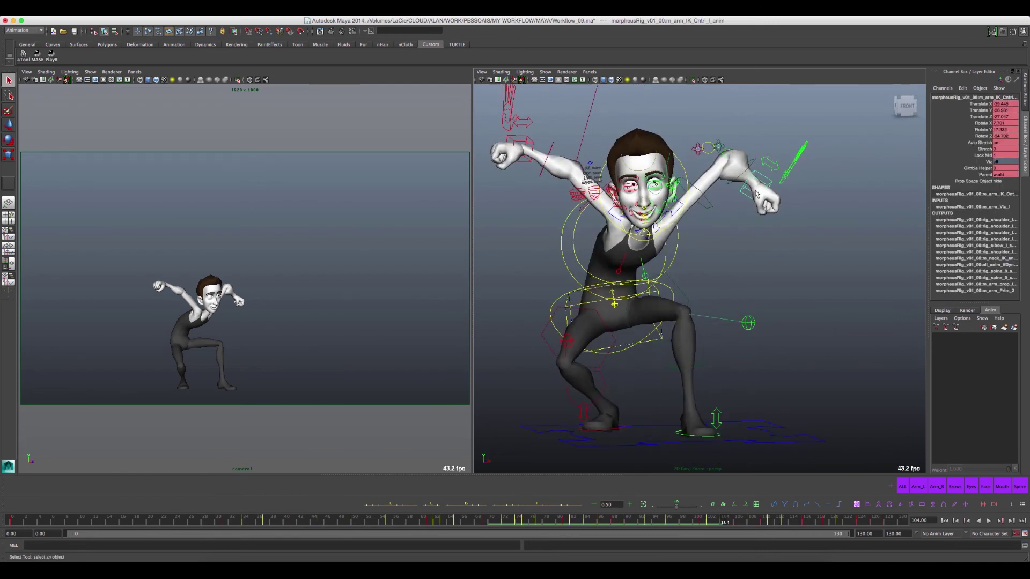
{"action": "left_click_drag", "start_coordinate": [732, 523], "coordinate": [725, 516]}
{"action": "key", "text": "w"}
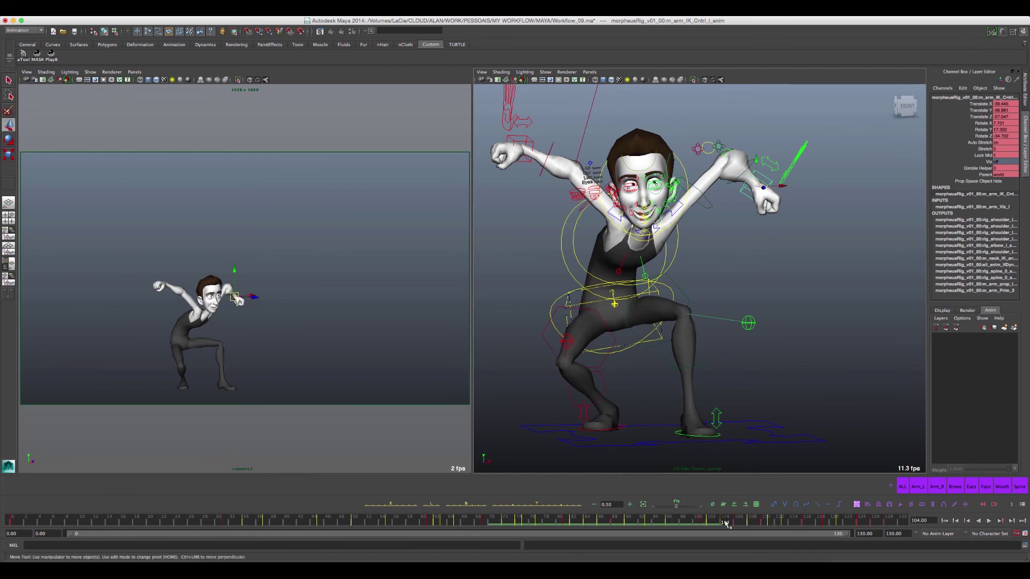
{"action": "left_click_drag", "start_coordinate": [727, 524], "coordinate": [706, 524]}
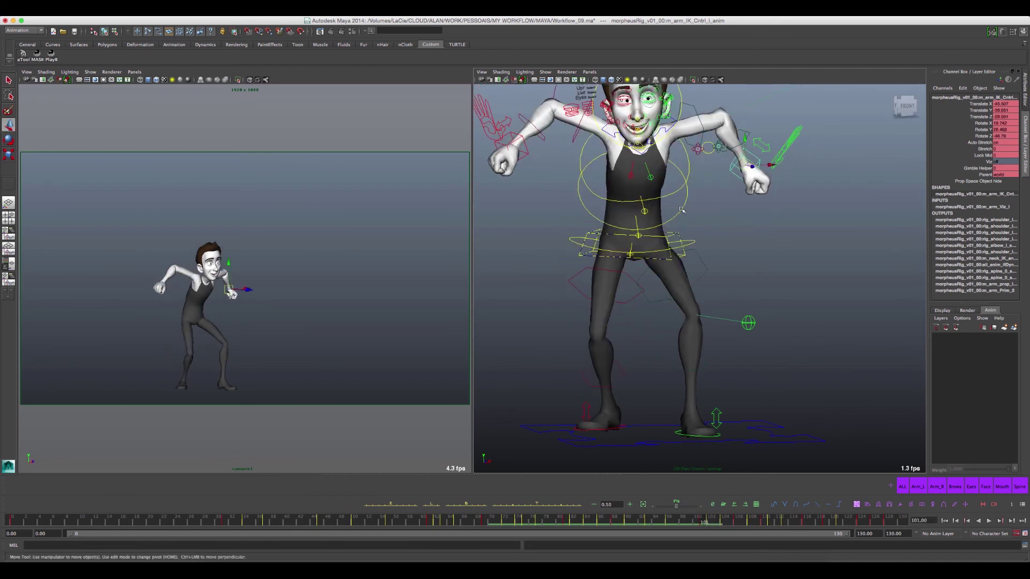
{"action": "middle_click_drag", "start_coordinate": [641, 274], "coordinate": [660, 294], "text": "alt"}
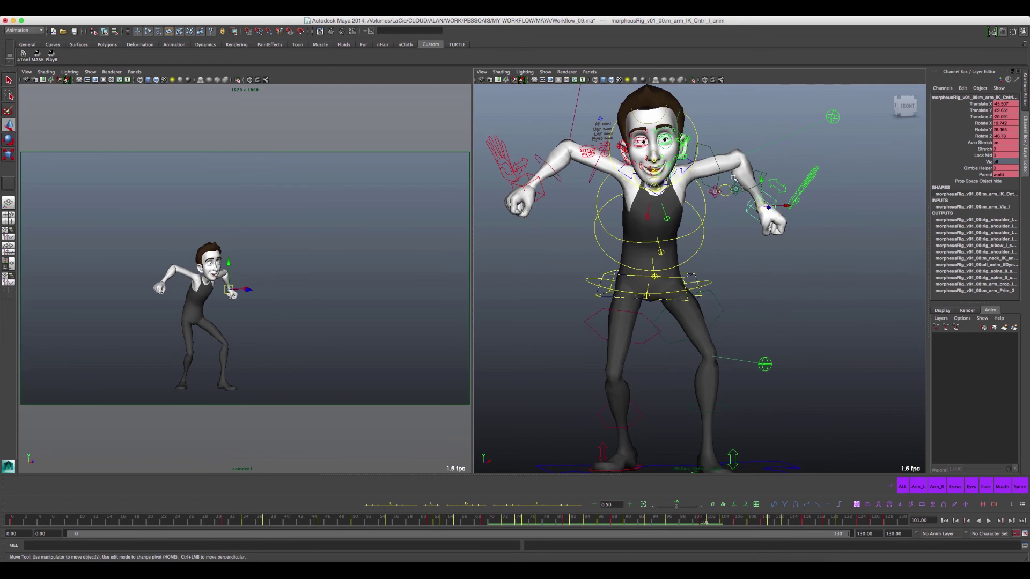
{"action": "middle_click_drag", "start_coordinate": [664, 394], "coordinate": [670, 335], "text": "alt"}
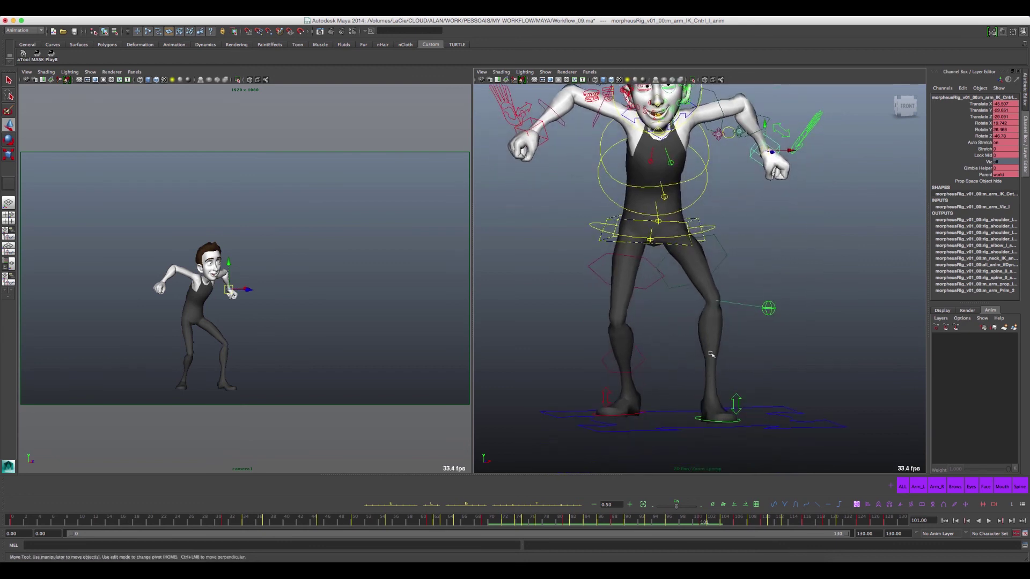
{"action": "left_click", "coordinate": [771, 307]}
{"action": "left_click_drag", "start_coordinate": [771, 307], "coordinate": [759, 308], "text": "alt"}
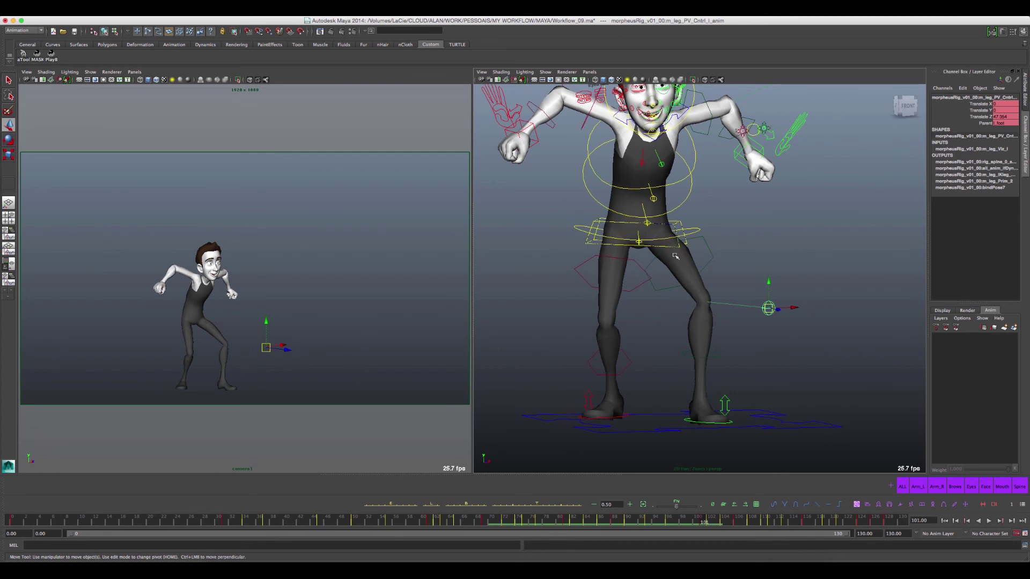
{"action": "scroll", "coordinate": [680, 134], "scroll_direction": "up", "scroll_amount": 2}
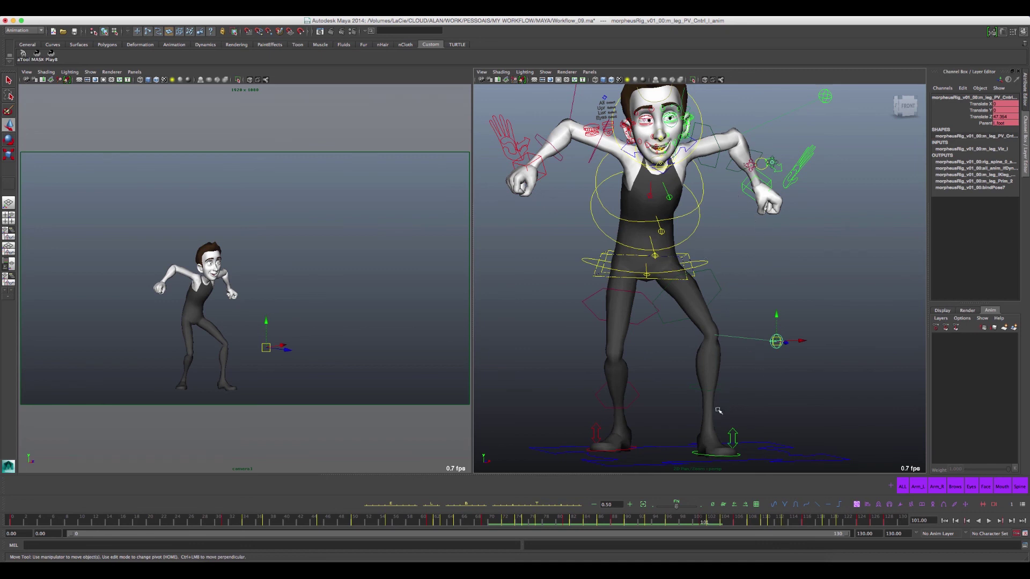
{"action": "middle_click_drag", "start_coordinate": [724, 405], "coordinate": [711, 383], "text": "alt"}
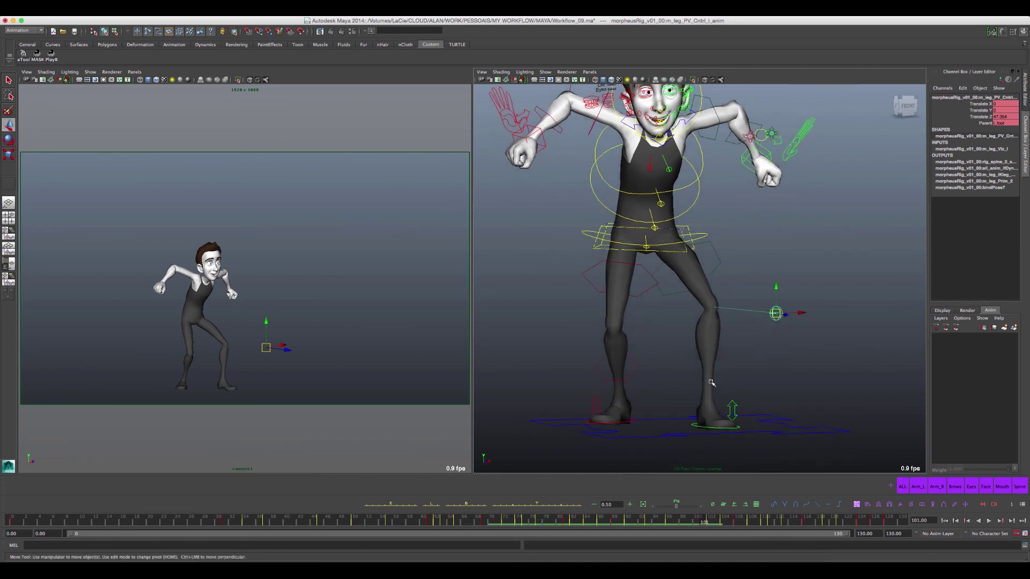
{"action": "left_click", "coordinate": [697, 426]}
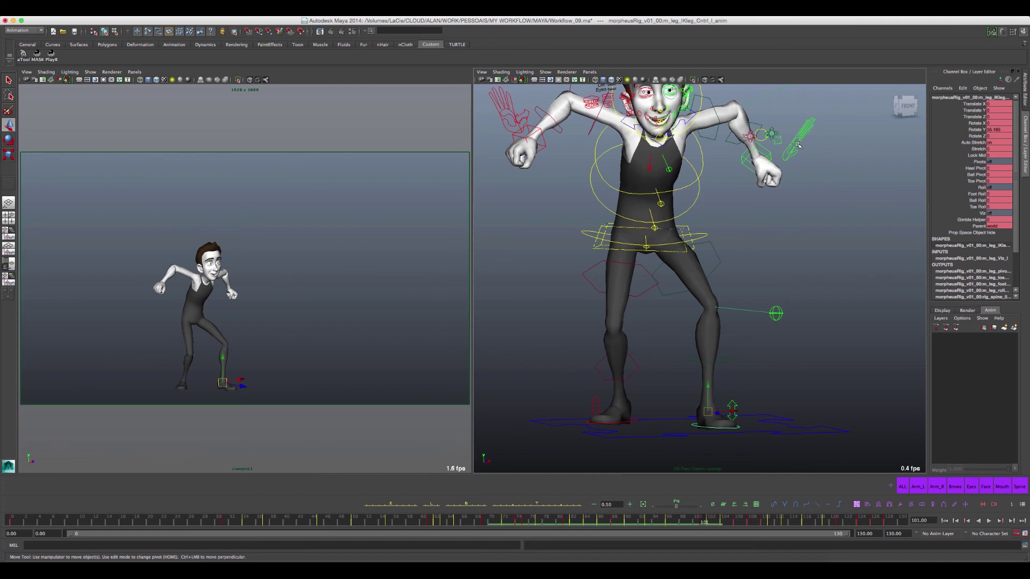
{"action": "middle_click_drag", "start_coordinate": [753, 158], "coordinate": [747, 191], "text": "alt"}
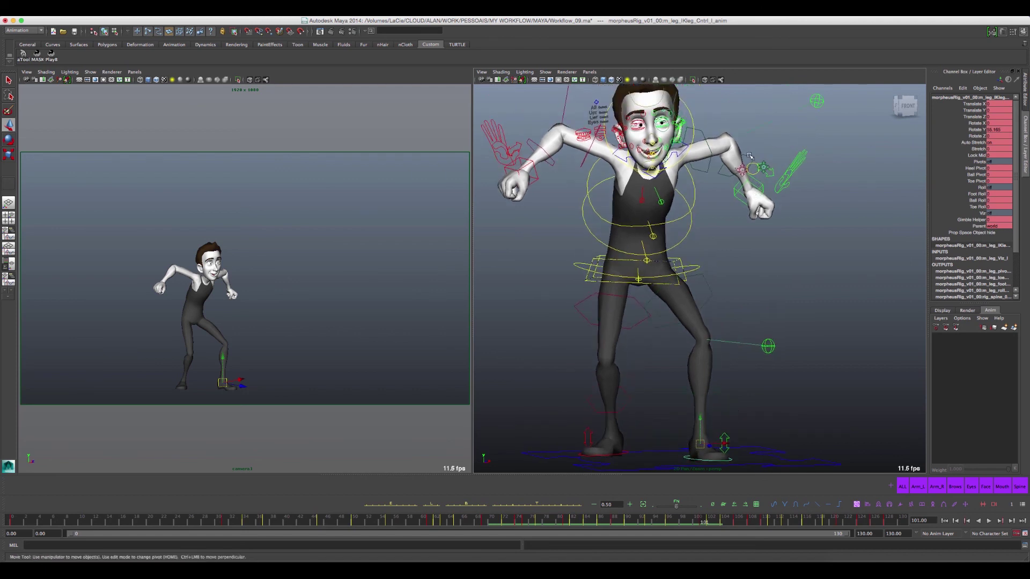
{"action": "left_click_drag", "start_coordinate": [697, 157], "coordinate": [694, 200], "text": "alt"}
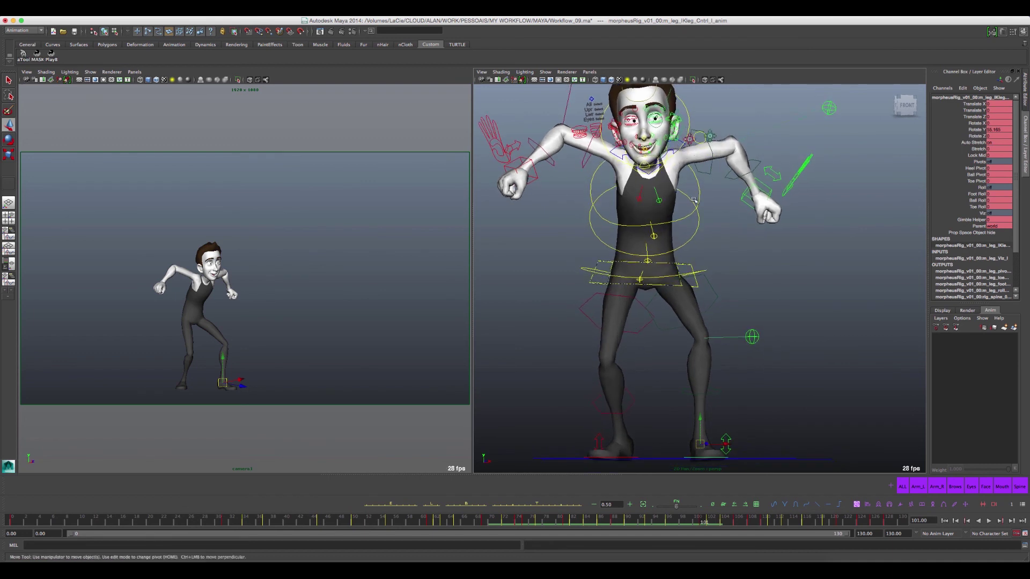
{"action": "left_click_drag", "start_coordinate": [712, 260], "coordinate": [695, 277], "text": "alt"}
{"action": "left_click", "coordinate": [728, 296]}
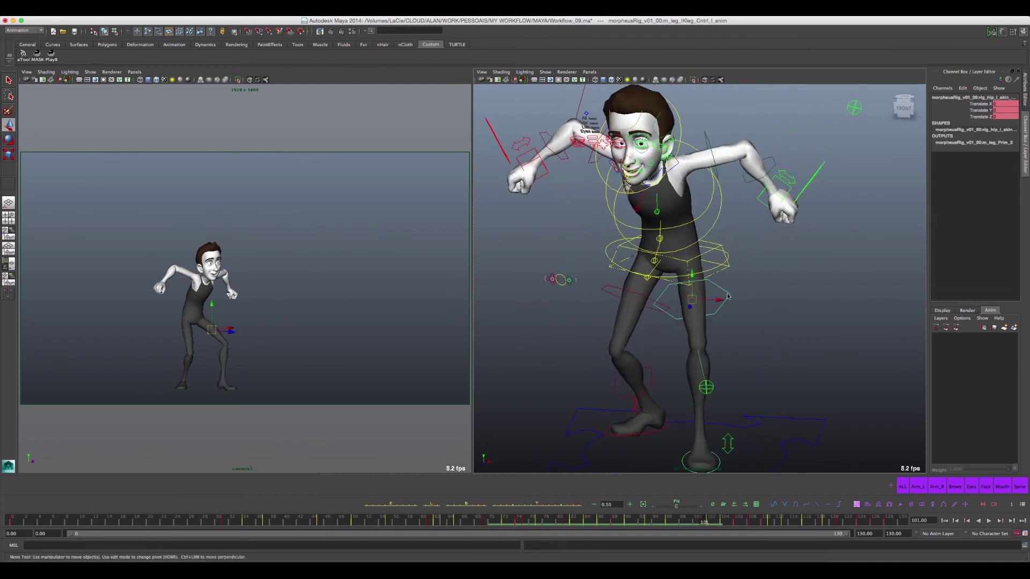
Step: With the mesh hidden, select the left leg's IK foot control, then show the mesh and pick Stretch
{"action": "mouse_move", "coordinate": [738, 282]}
{"action": "left_mouse_down", "text": "alt"}
{"action": "mouse_move", "coordinate": [695, 280]}
{"action": "mouse_move", "coordinate": [727, 279]}
{"action": "left_mouse_up", "text": "alt"}
{"action": "key", "text": "alt+h"}
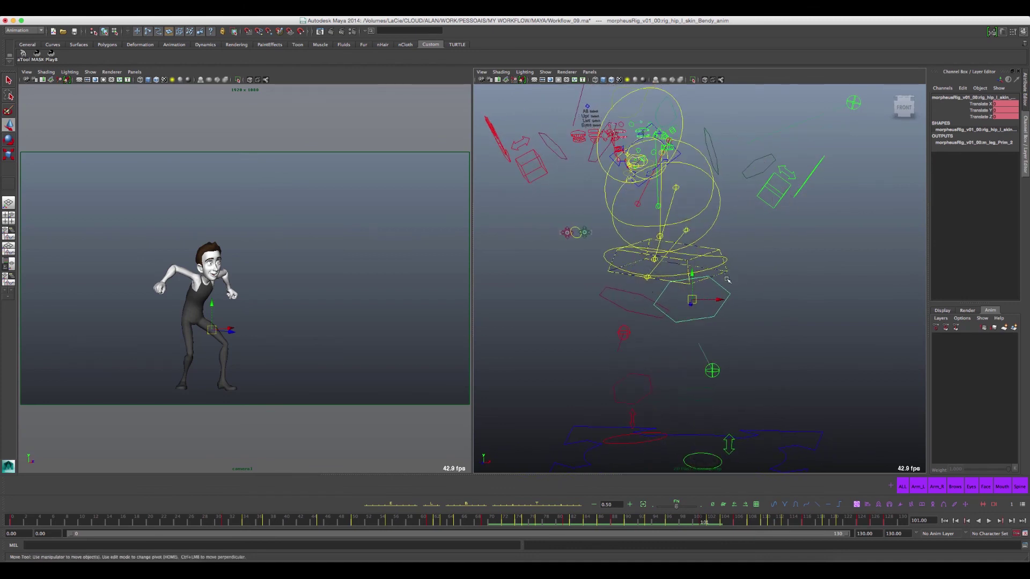
{"action": "left_click_drag", "start_coordinate": [711, 305], "coordinate": [744, 305], "text": "alt"}
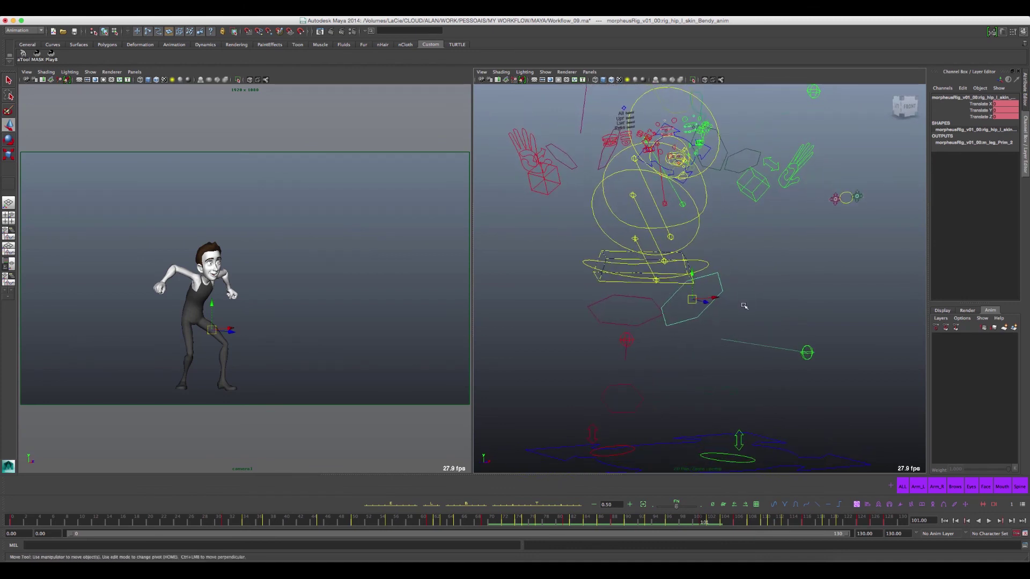
{"action": "middle_click_drag", "start_coordinate": [744, 305], "coordinate": [714, 268], "text": "alt"}
{"action": "left_click", "coordinate": [722, 396]}
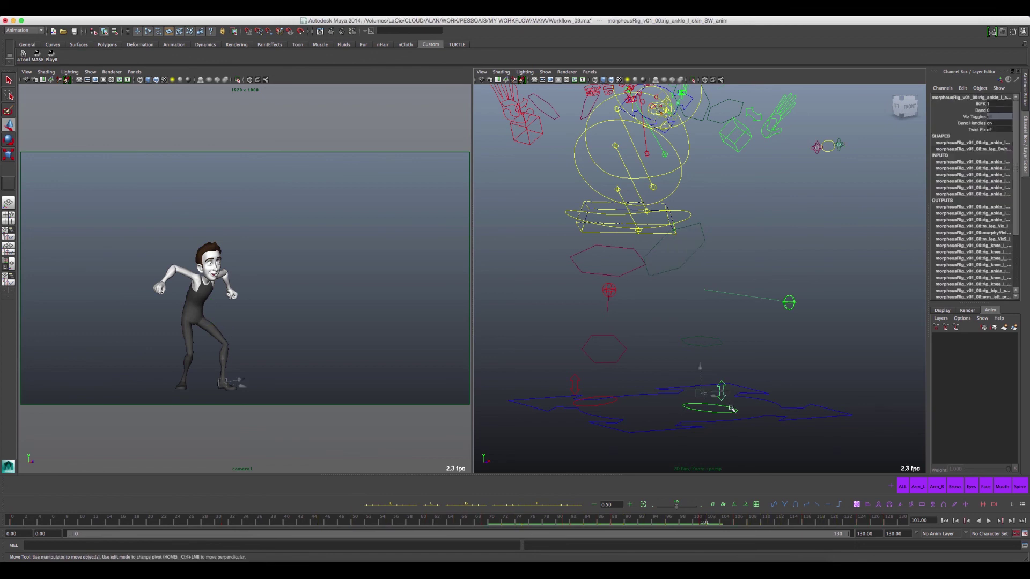
{"action": "left_click", "coordinate": [733, 409]}
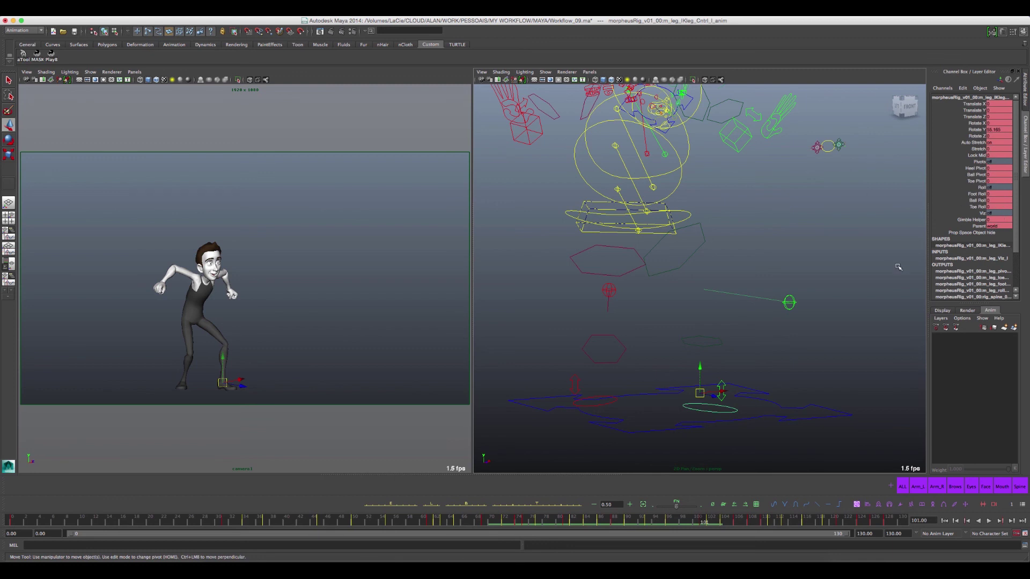
{"action": "key", "text": "ctrl+1"}
{"action": "left_click", "coordinate": [978, 149]}
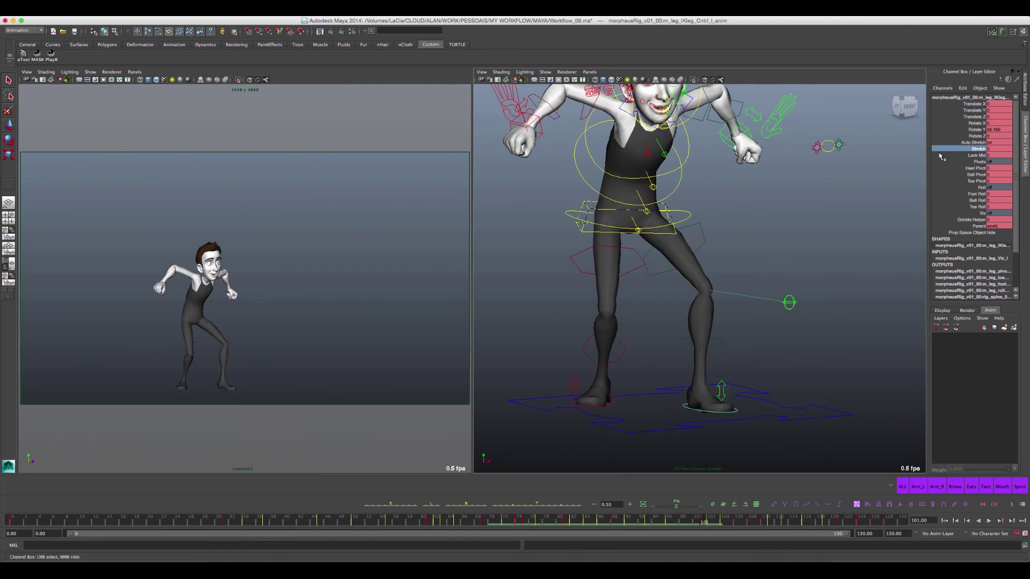
Step: Stretch the left leg longer, then undo it back to normal length
{"action": "mouse_move", "coordinate": [759, 256]}
{"action": "middle_mouse_down"}
{"action": "mouse_move", "coordinate": [817, 259]}
{"action": "mouse_move", "coordinate": [547, 271]}
{"action": "mouse_move", "coordinate": [501, 235]}
{"action": "mouse_move", "coordinate": [340, 231]}
{"action": "mouse_move", "coordinate": [638, 235]}
{"action": "mouse_move", "coordinate": [423, 234]}
{"action": "middle_mouse_up"}
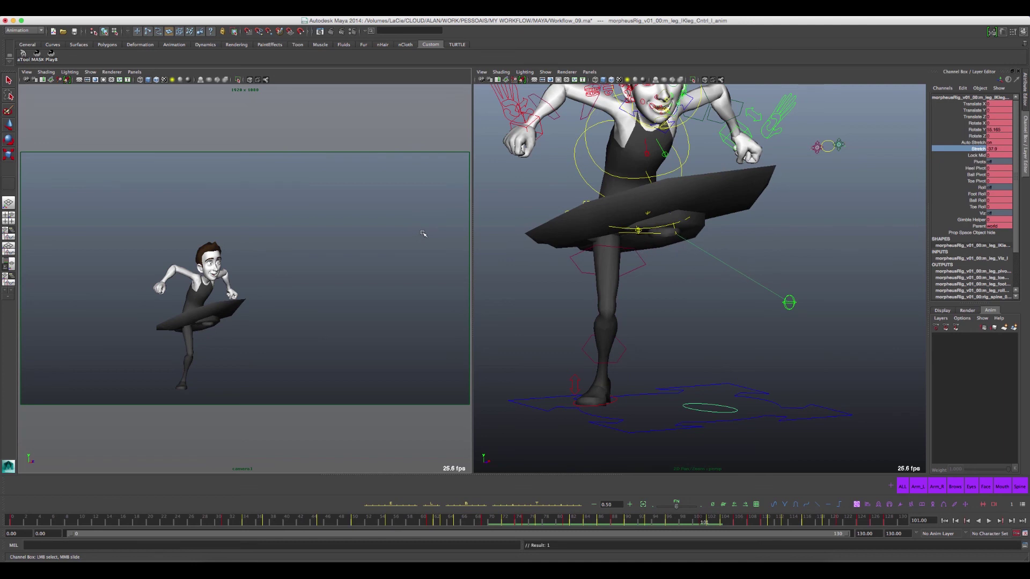
{"action": "key", "text": "ctrl+z"}
{"action": "key", "text": "ctrl+z"}
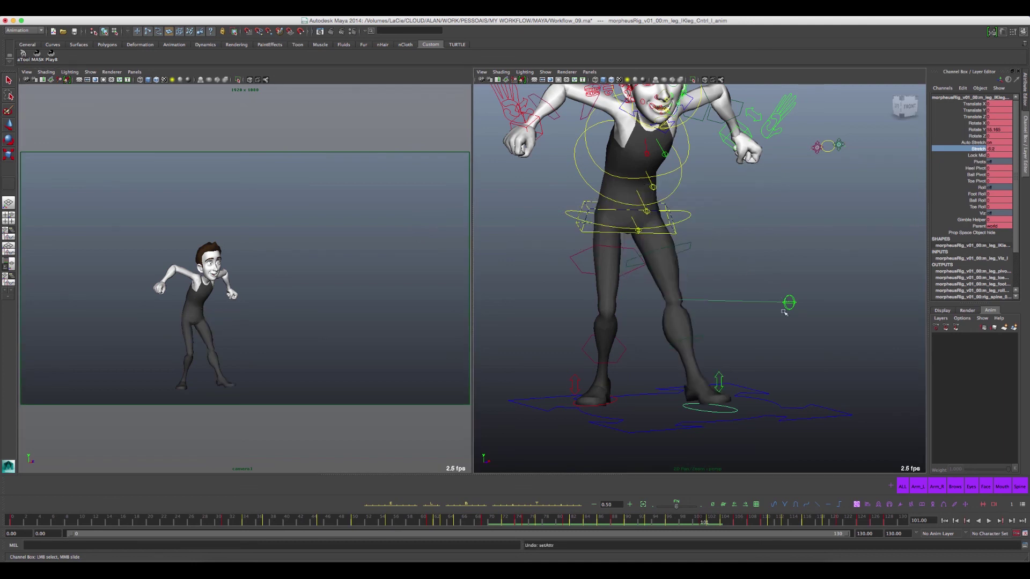
{"action": "mouse_move", "coordinate": [913, 193]}
{"action": "middle_mouse_down"}
{"action": "mouse_move", "coordinate": [882, 218]}
{"action": "mouse_move", "coordinate": [913, 179]}
{"action": "middle_mouse_up"}
{"action": "key", "text": "ctrl+z"}
{"action": "key", "text": "ctrl+z"}
{"action": "key", "text": "ctrl+z"}
{"action": "key", "text": "ctrl+z"}
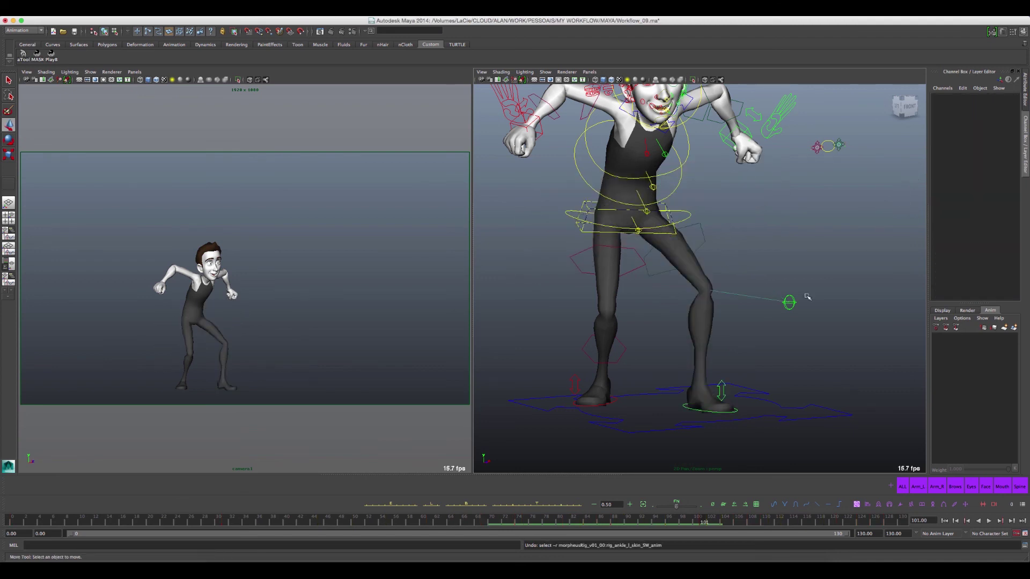
Step: Select the left and right leg IK controls, then the right arm IK control
{"action": "left_click", "coordinate": [682, 413]}
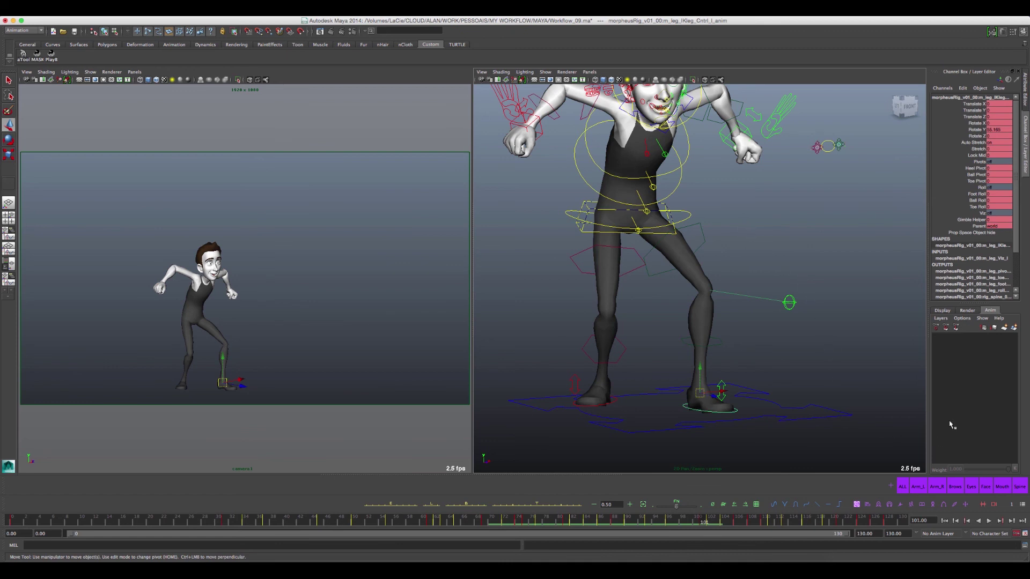
{"action": "left_click", "coordinate": [611, 402]}
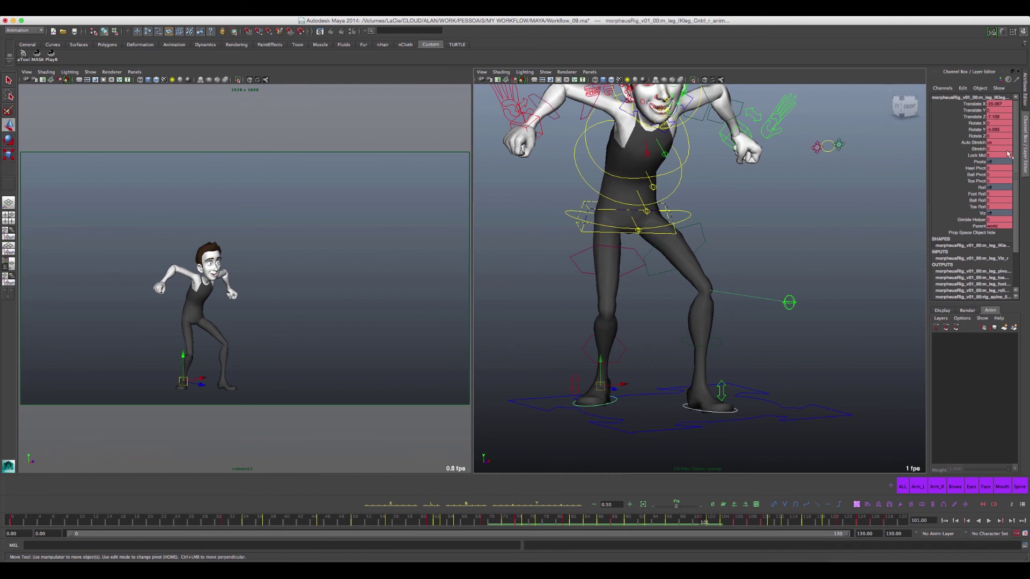
{"action": "middle_click_drag", "start_coordinate": [689, 199], "coordinate": [719, 253], "text": "alt"}
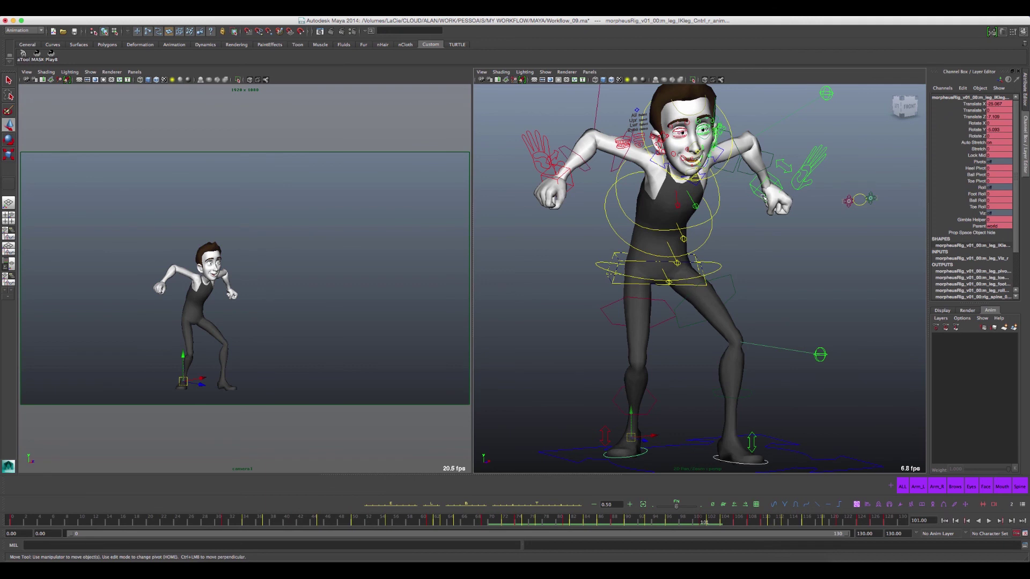
{"action": "left_click", "coordinate": [755, 192]}
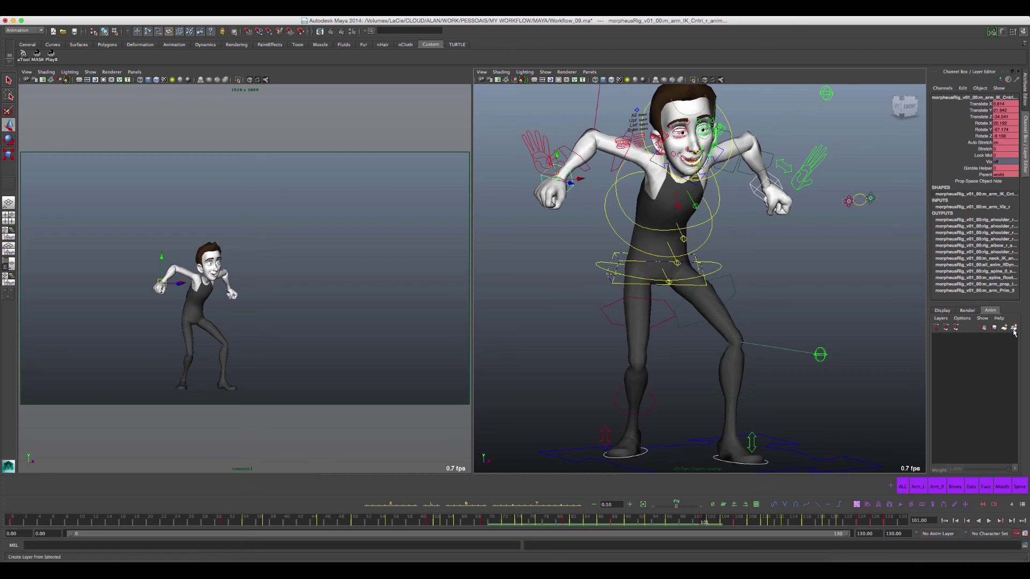
Step: Create AnimLayer1 from the right arm control and save the scene
{"action": "left_click", "coordinate": [1013, 328]}
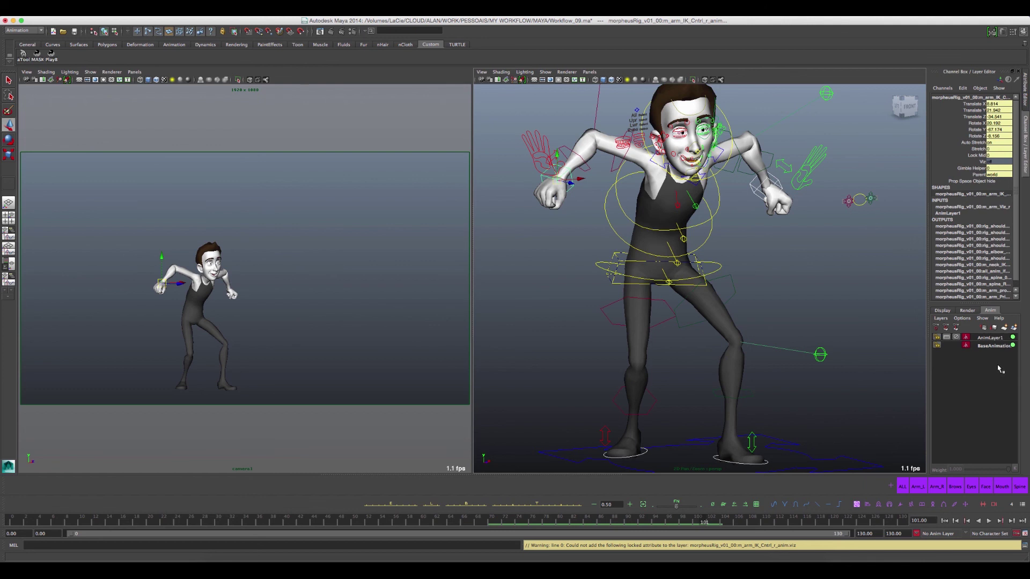
{"action": "key", "text": "ctrl+s"}
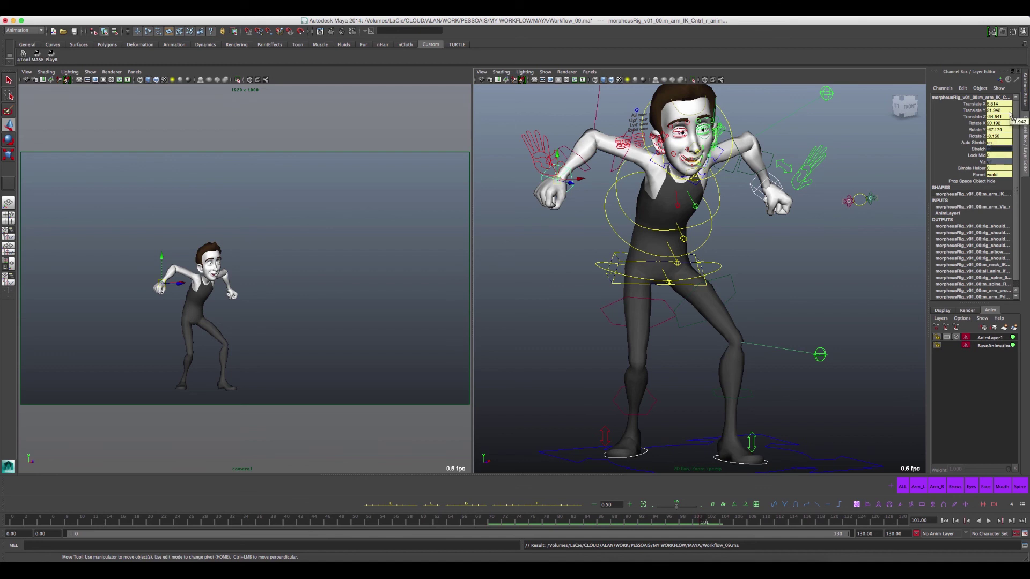
{"action": "key", "text": "Return"}
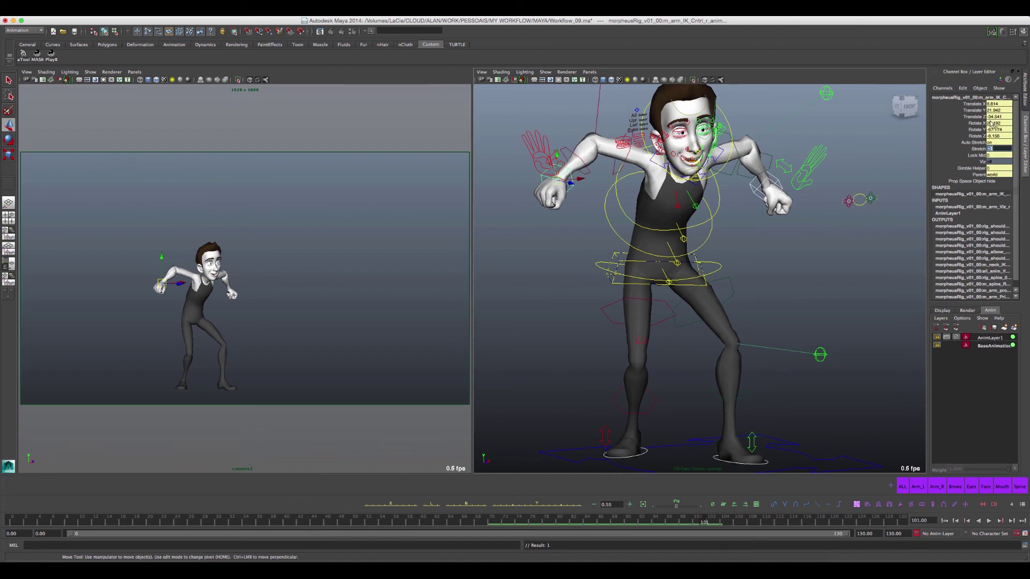
Step: Push the arm's Stretch to an extreme value on AnimLayer1, toggling its mute to compare, then deselect
{"action": "left_click", "coordinate": [977, 149]}
{"action": "middle_click_drag", "start_coordinate": [811, 277], "coordinate": [665, 283]}
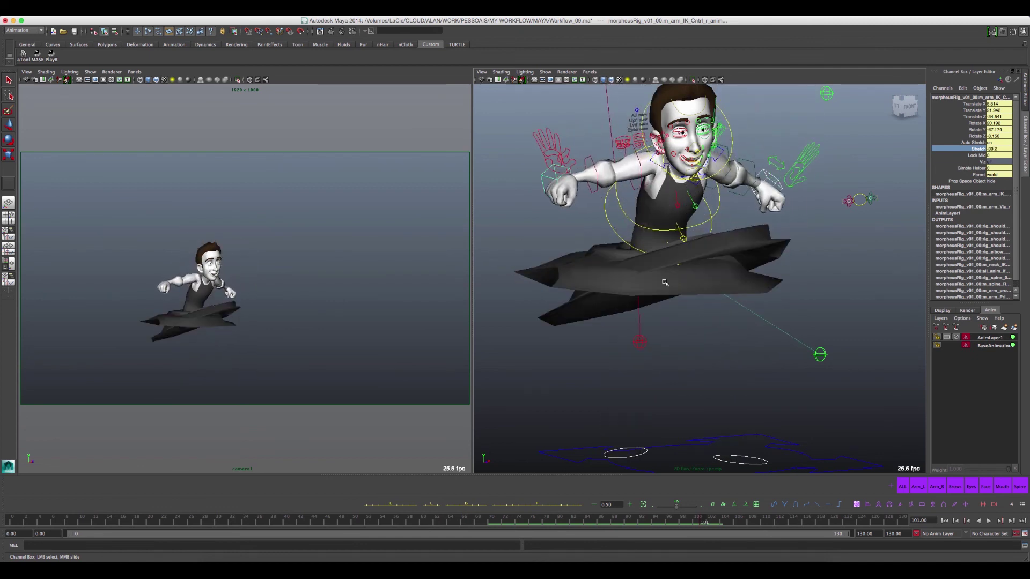
{"action": "middle_click_drag", "start_coordinate": [665, 283], "coordinate": [815, 278]}
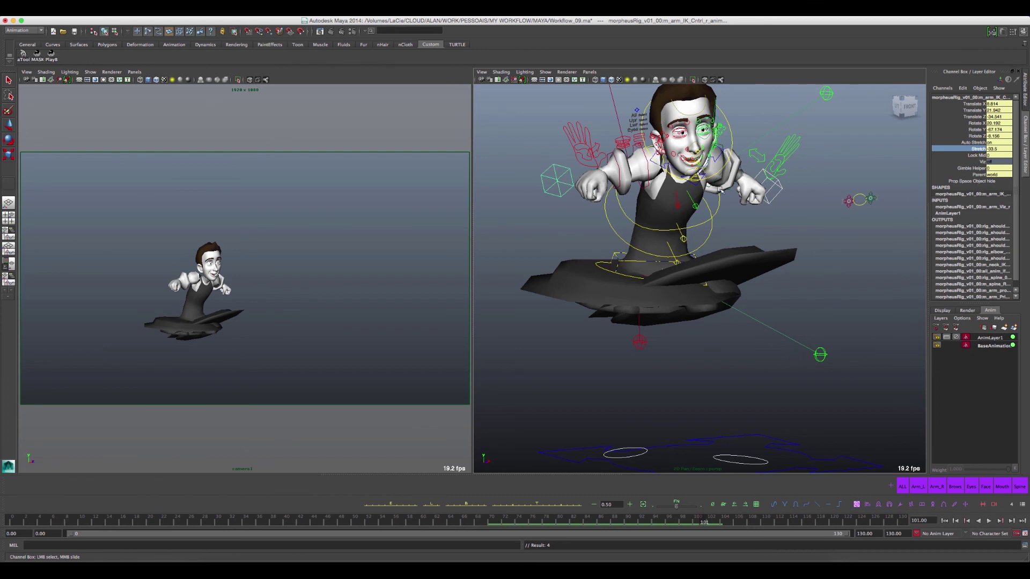
{"action": "left_click", "coordinate": [955, 338]}
{"action": "left_click", "coordinate": [955, 337]}
{"action": "left_click", "coordinate": [956, 337]}
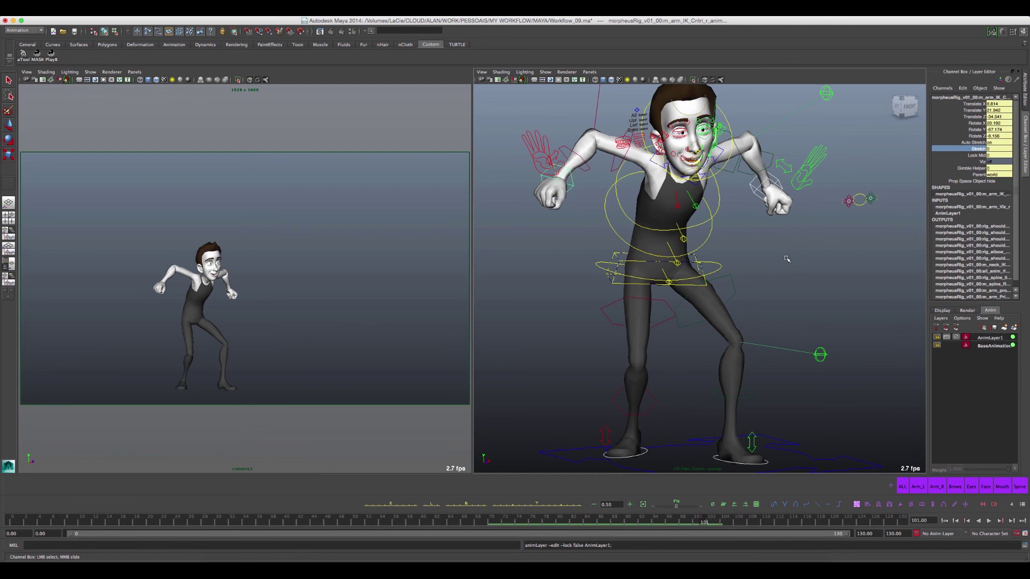
{"action": "middle_click_drag", "start_coordinate": [724, 268], "coordinate": [774, 268]}
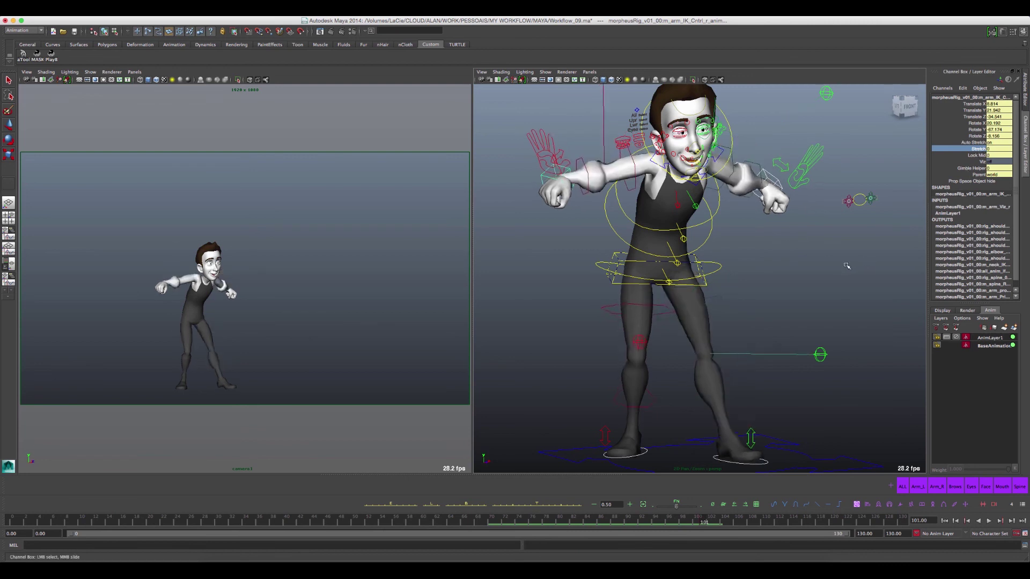
{"action": "left_click", "coordinate": [820, 268]}
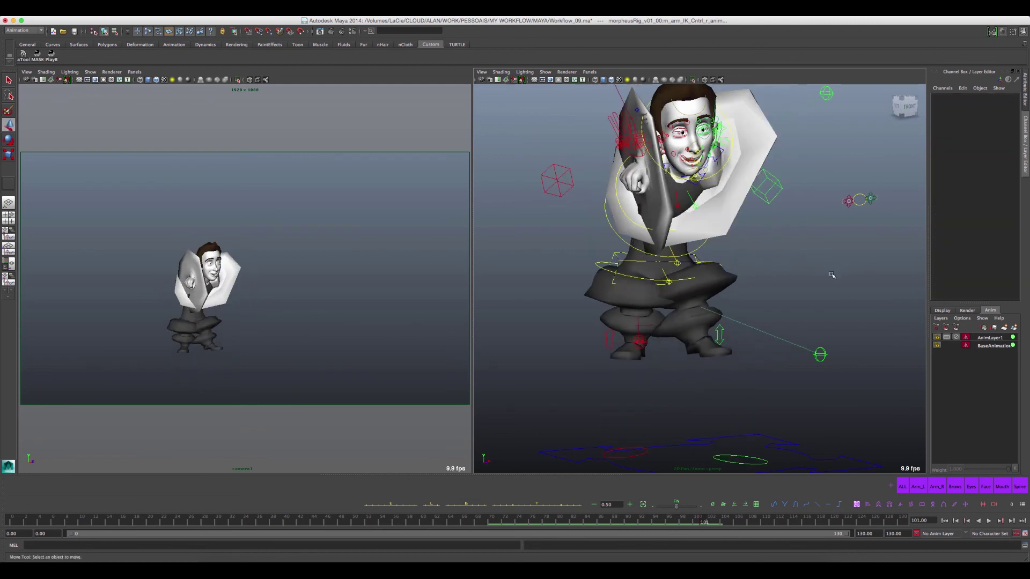
Step: Play the animation, toggle AnimLayer1's mute off and on to compare, then replay through frame 120
{"action": "key", "text": "alt+v"}
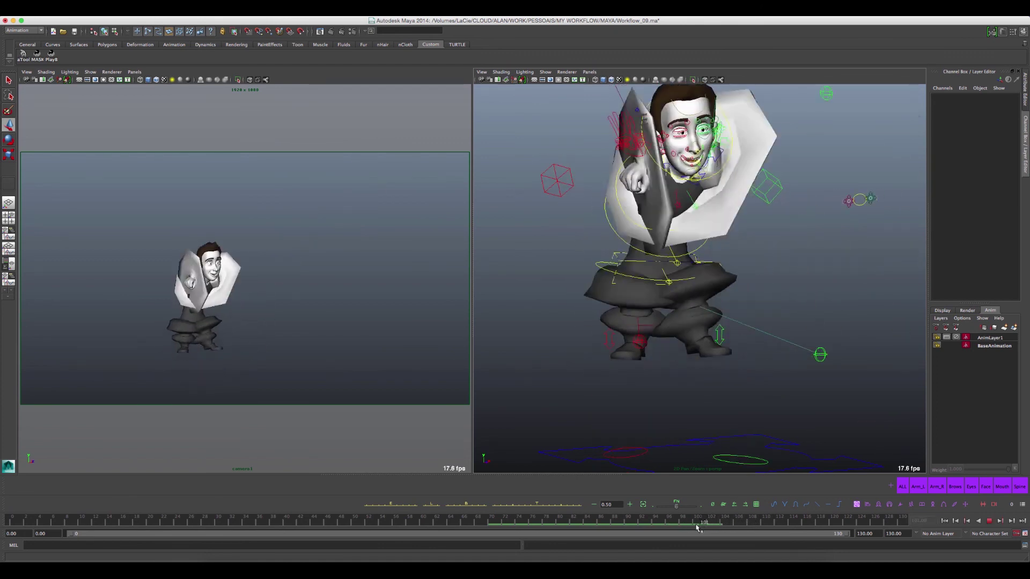
{"action": "key", "text": "alt+v"}
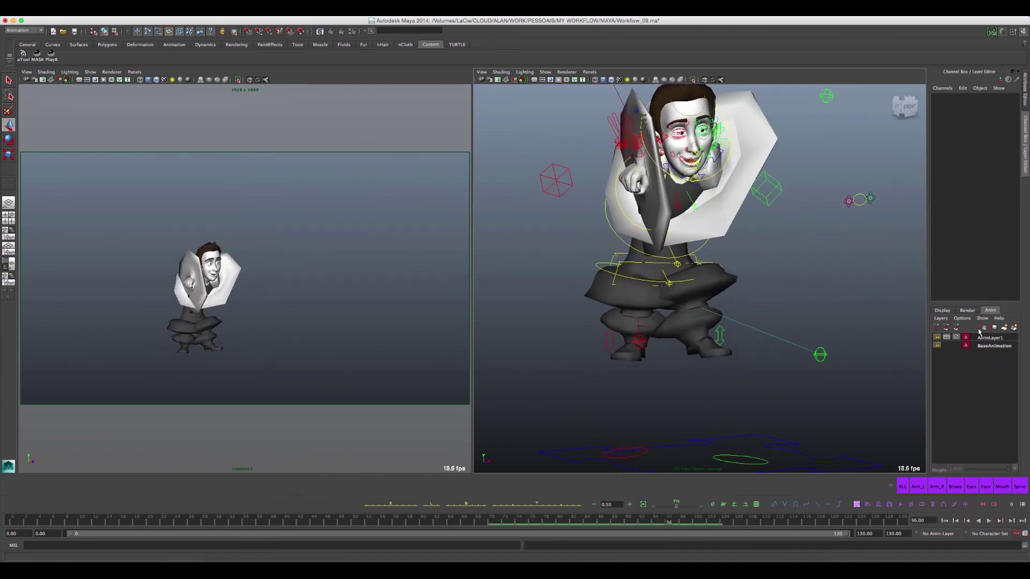
{"action": "left_click", "coordinate": [956, 337]}
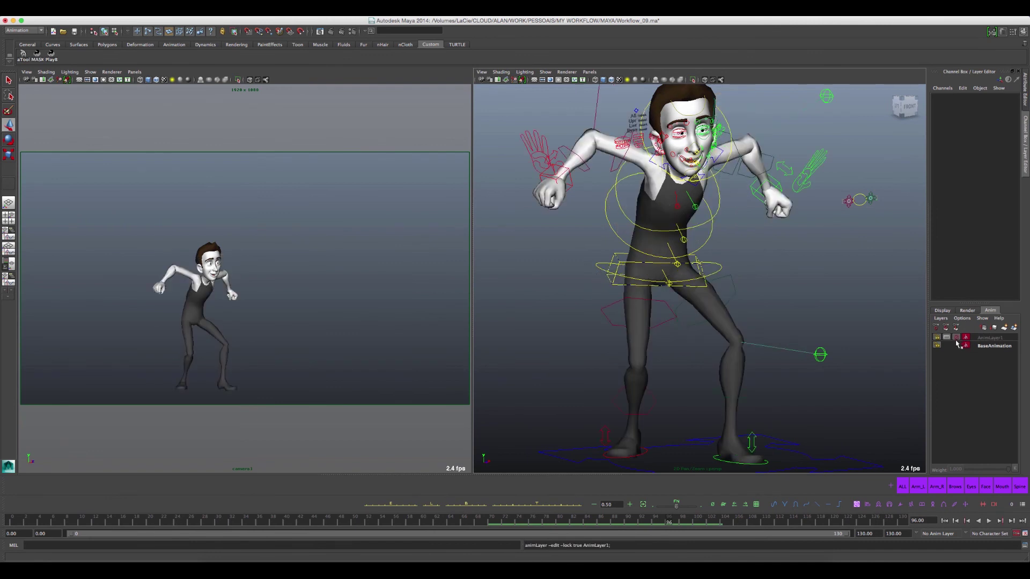
{"action": "left_click", "coordinate": [956, 338]}
{"action": "left_click", "coordinate": [957, 338]}
{"action": "left_click", "coordinate": [956, 338]}
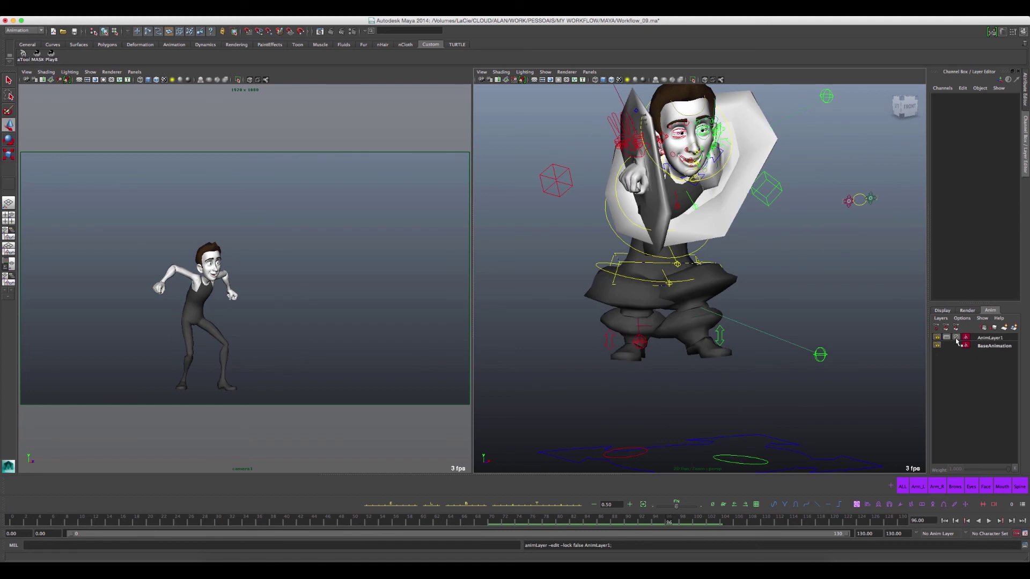
{"action": "key", "text": "alt+v"}
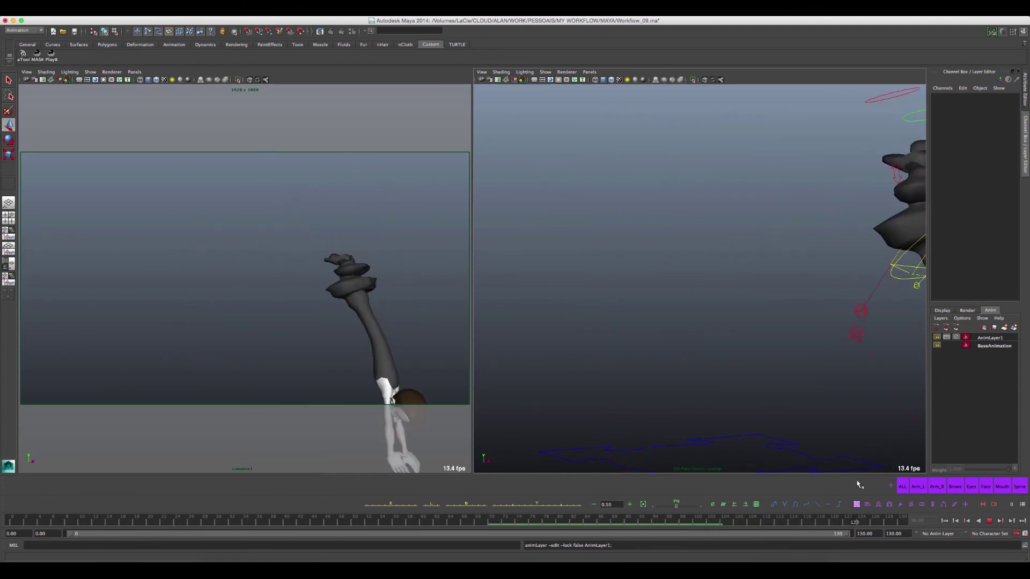
{"action": "key", "text": "Escape"}
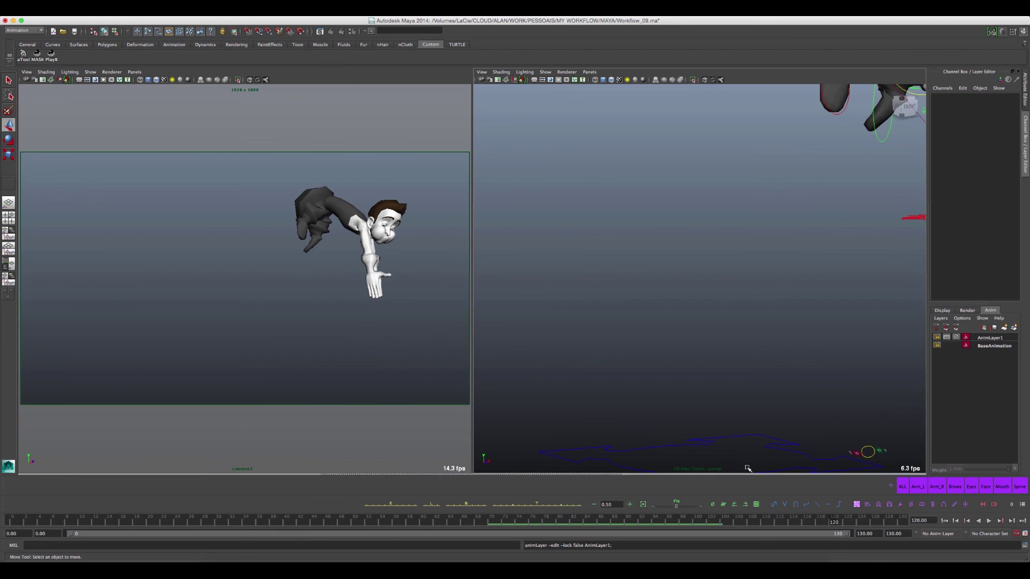